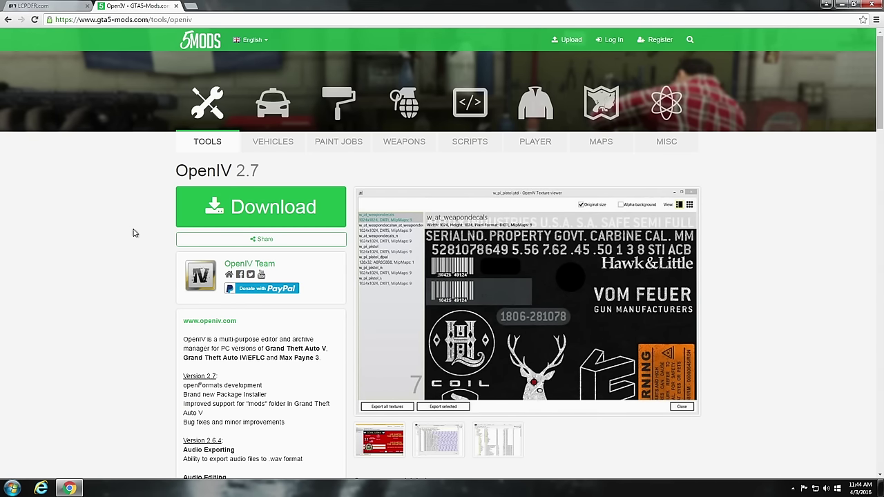
- Switch to OpenIV from the desktop and open the Windows version of Grand Theft Auto V
click(83, 486)
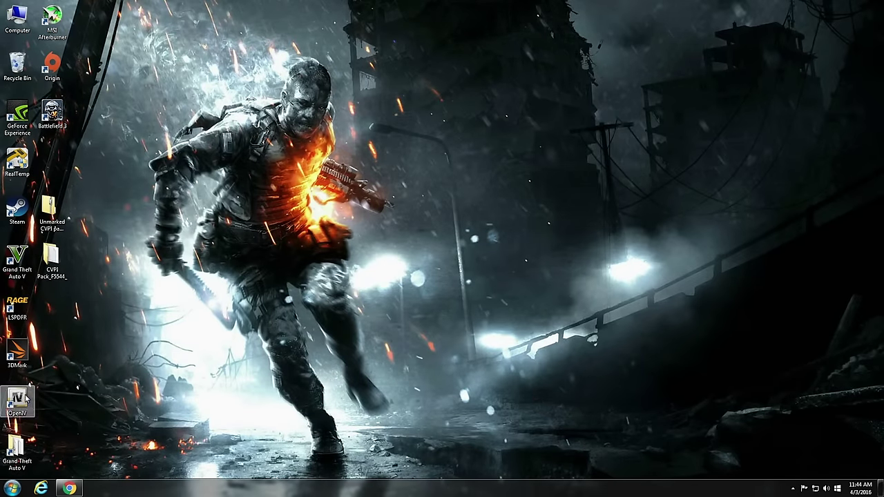
double_click(21, 398)
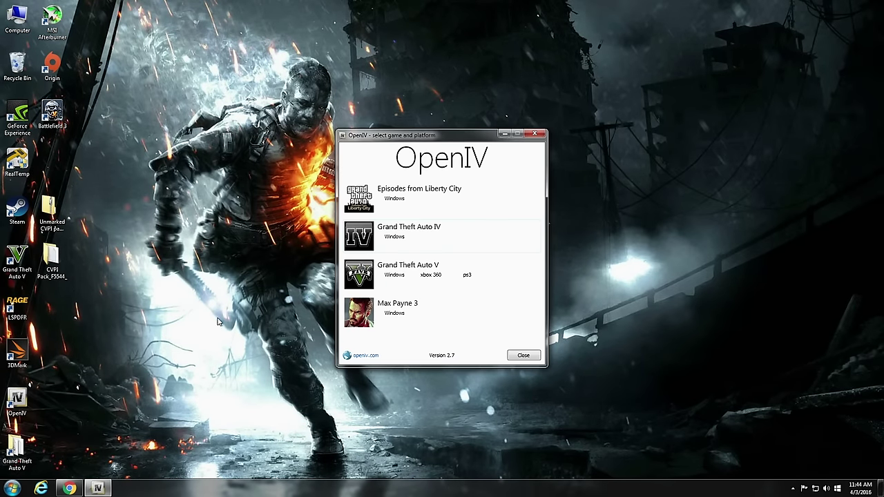
drag(408, 138, 302, 133)
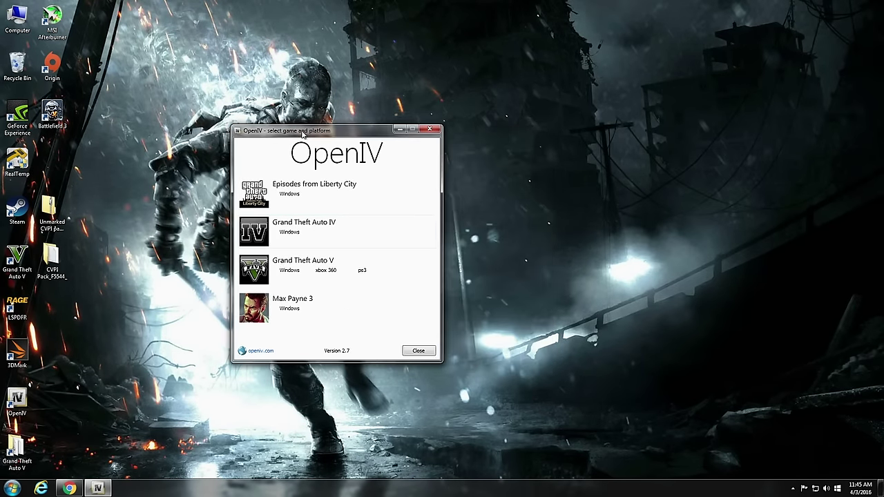
click(290, 271)
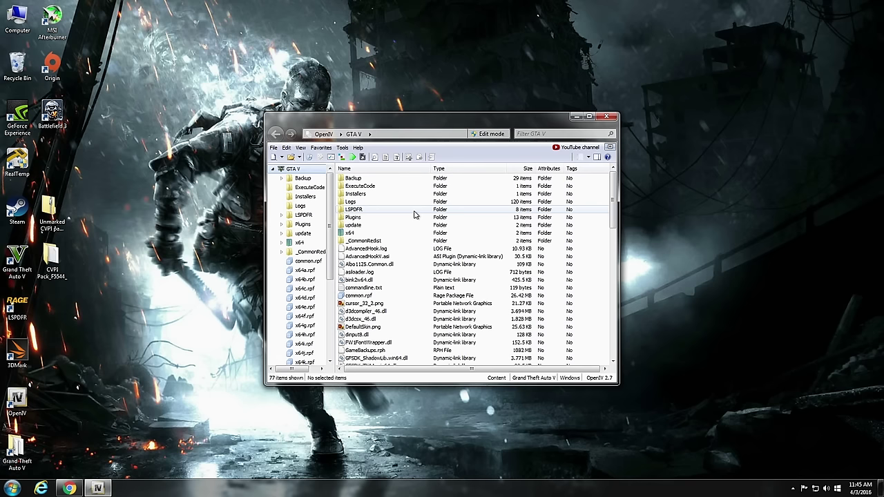
- Look through the file listing of the GTA V root folder and close OpenIV
drag(613, 213, 613, 252)
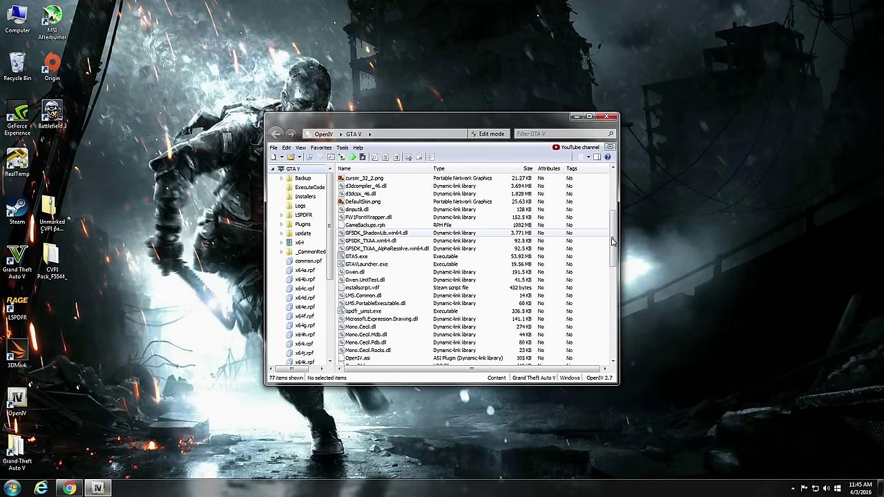
drag(611, 245, 612, 203)
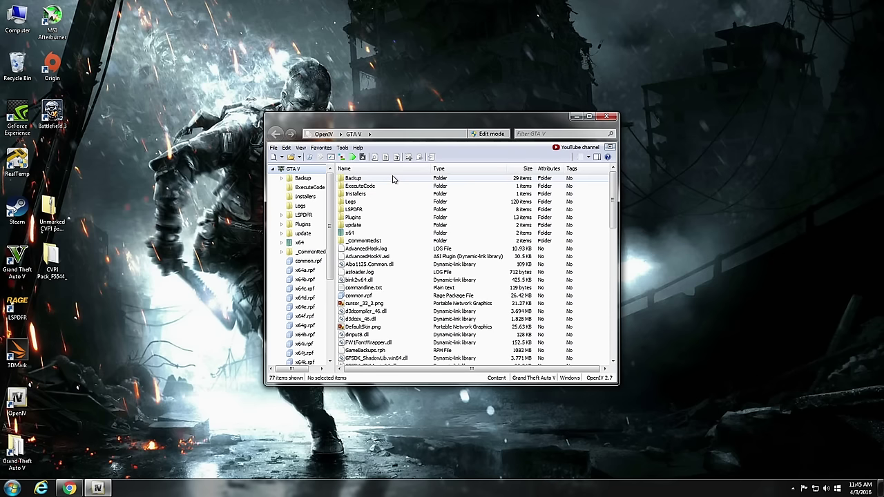
click(608, 117)
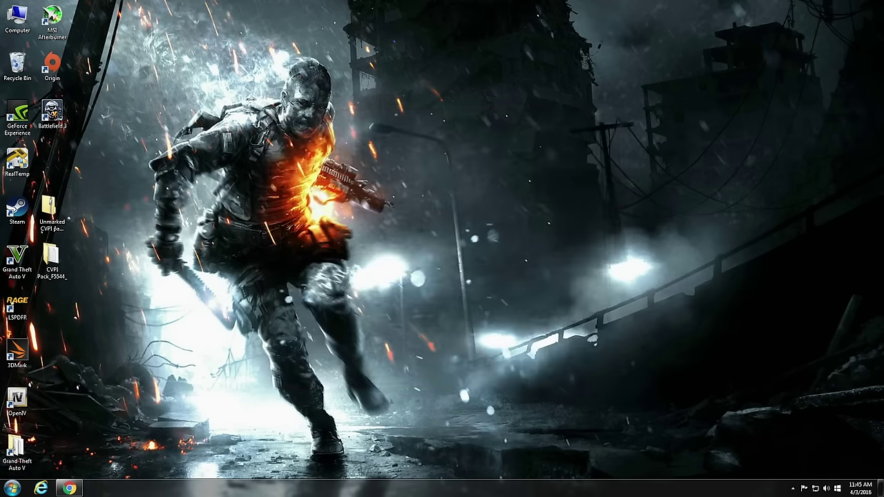
- Switch to Chrome and open the GTA V Vehicle Models downloads category on the LCPDFR site
click(70, 488)
click(67, 7)
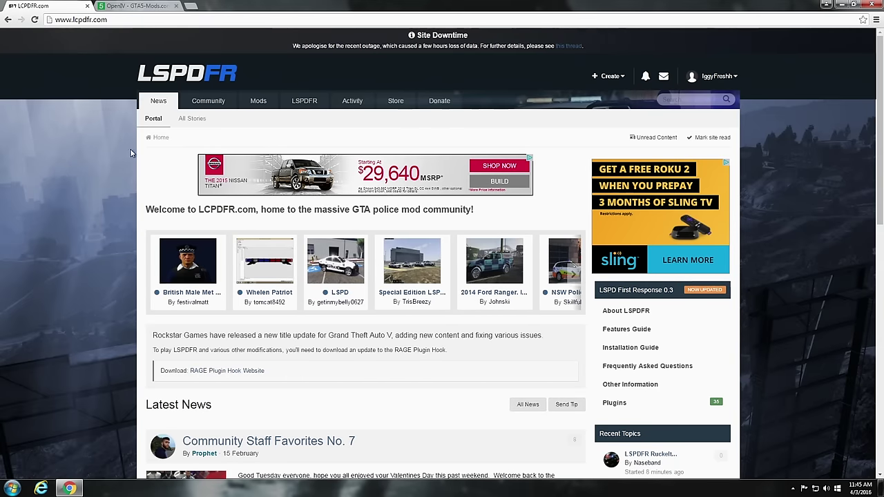
mouse_move(265, 108)
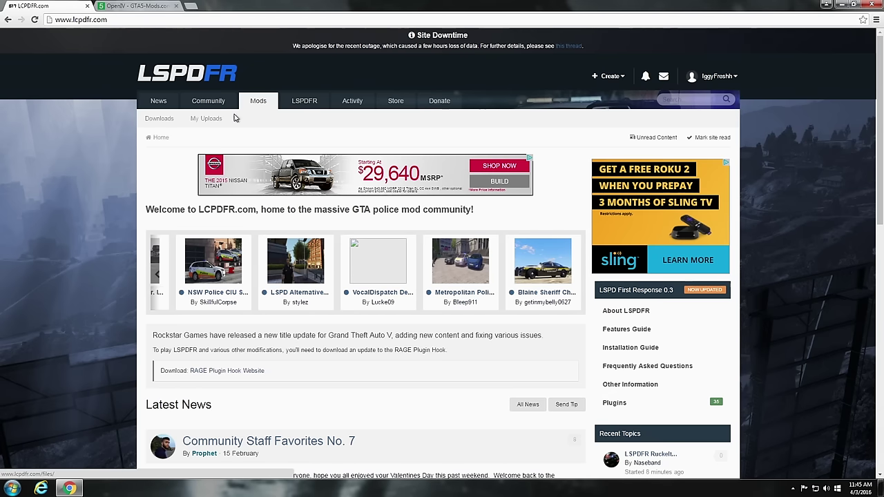
click(159, 118)
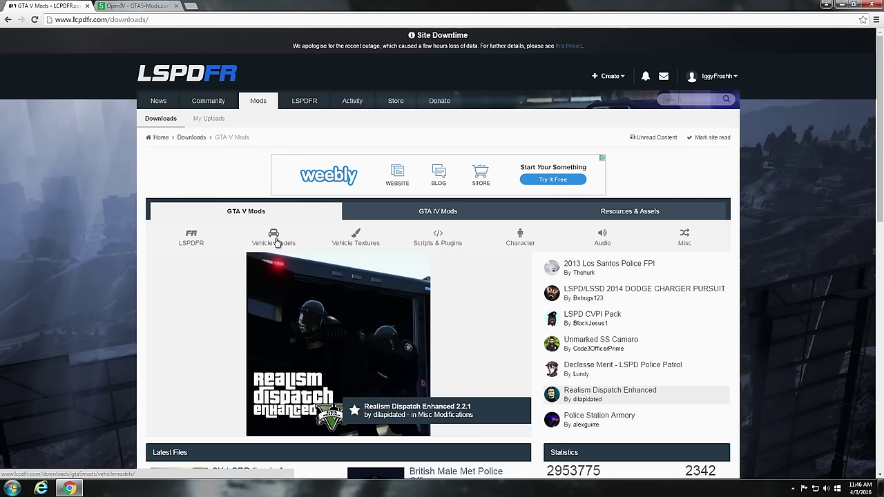
click(272, 235)
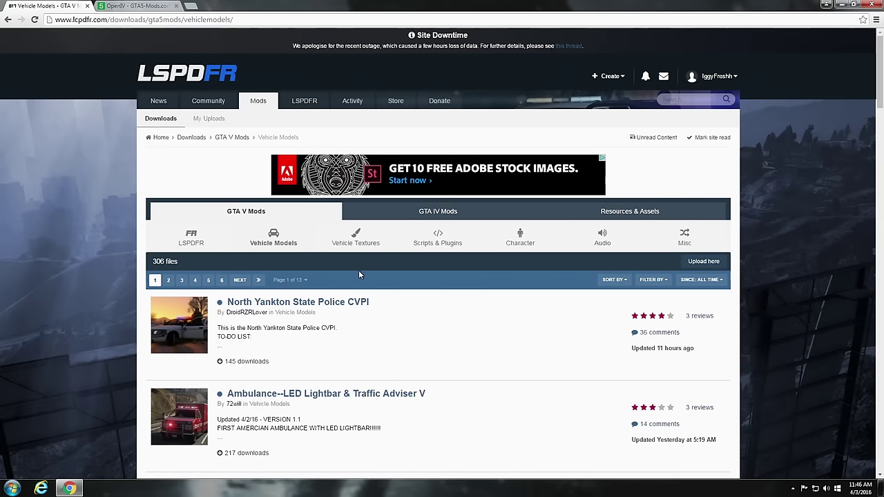
- Sort the vehicle models by Highest Rated and go to page 4 of the list
click(614, 280)
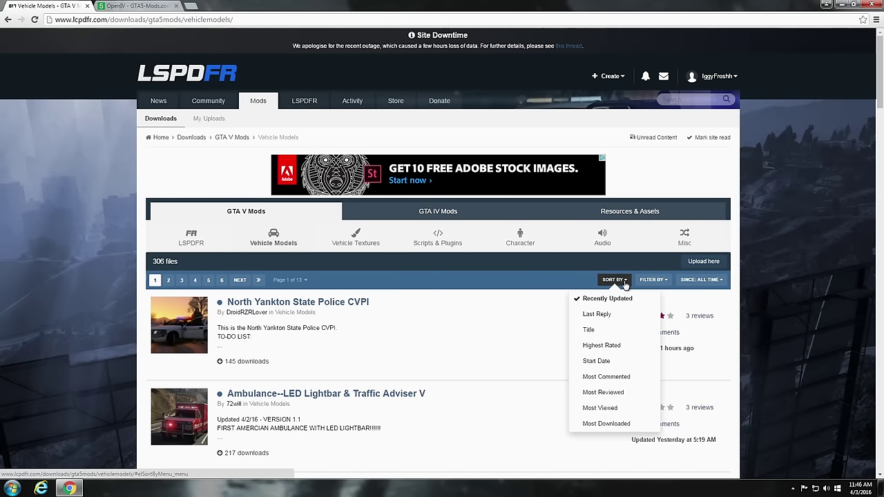
click(608, 347)
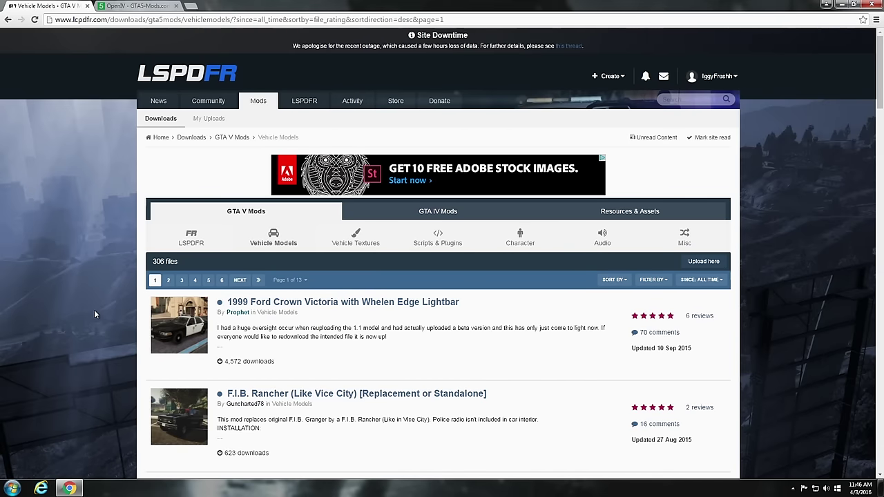
click(167, 280)
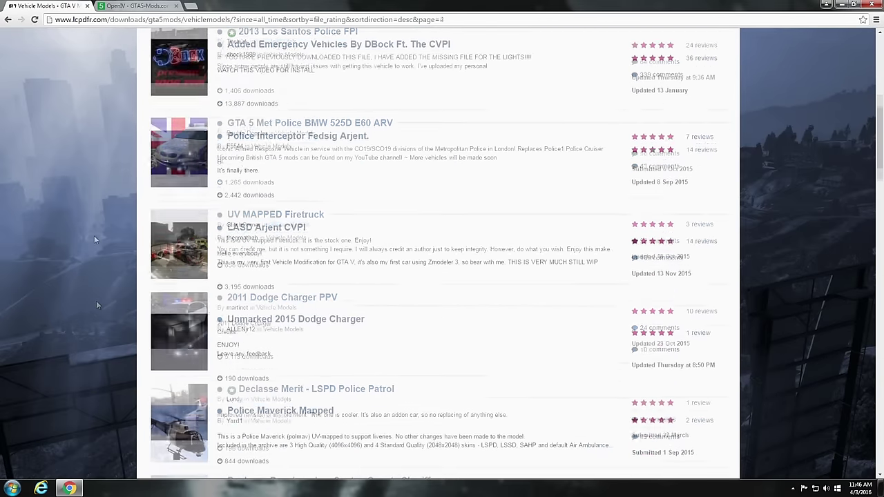
- Find the Unmarked CVPI Pack among the listed vehicle models and open its file page
scroll(681, 246, down, 5)
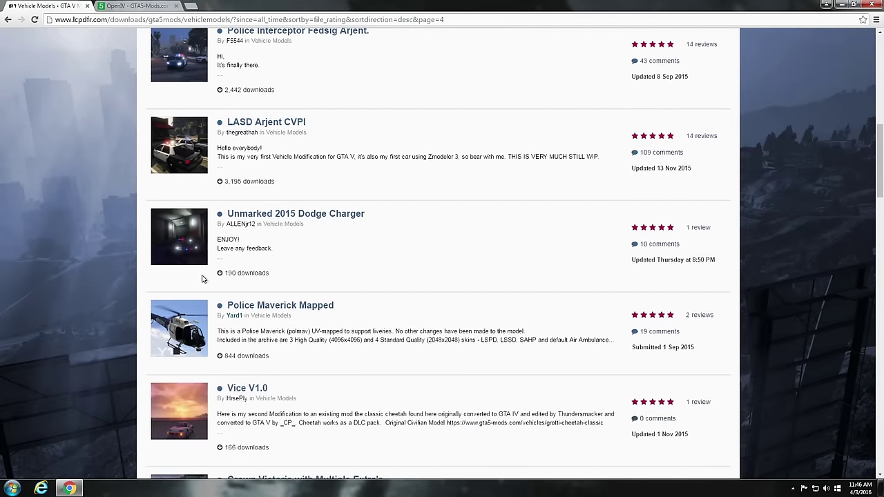
scroll(101, 259, down, 6)
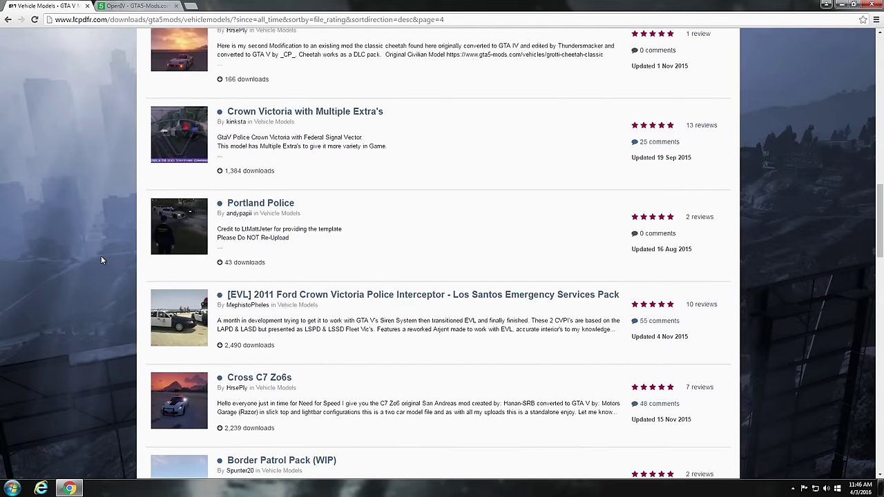
scroll(101, 260, down, 5)
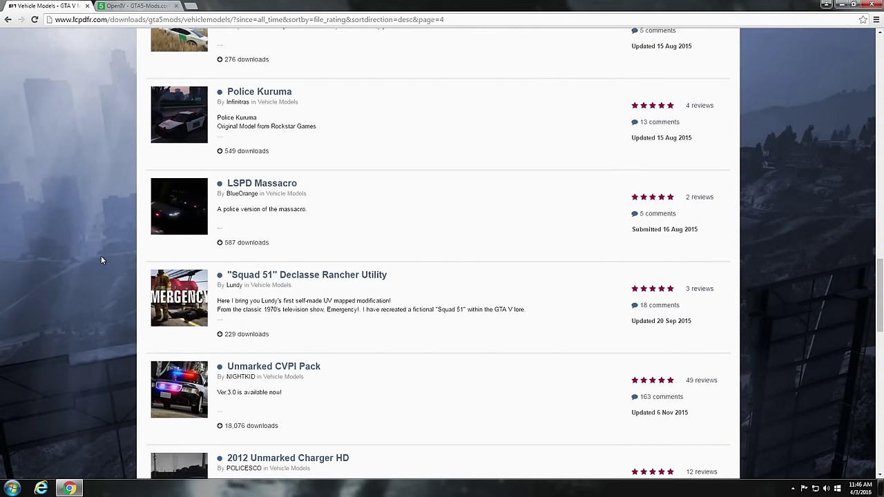
scroll(101, 260, up, 1)
scroll(100, 260, up, 1)
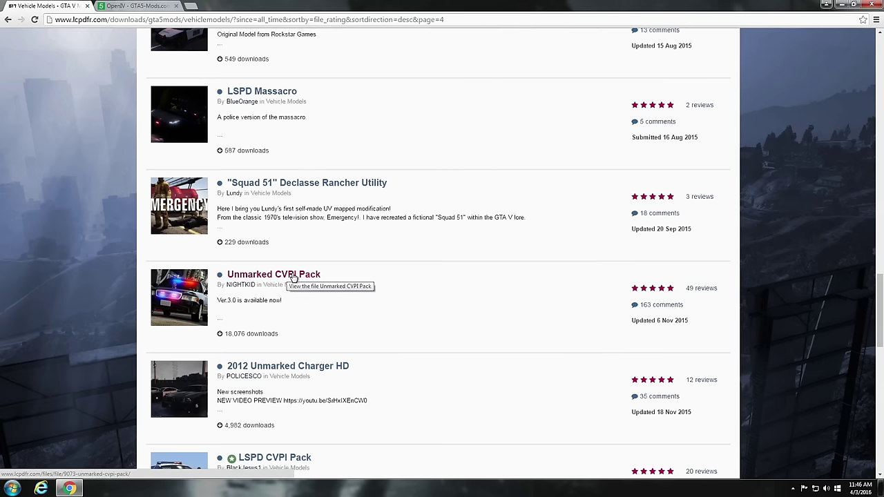
click(299, 277)
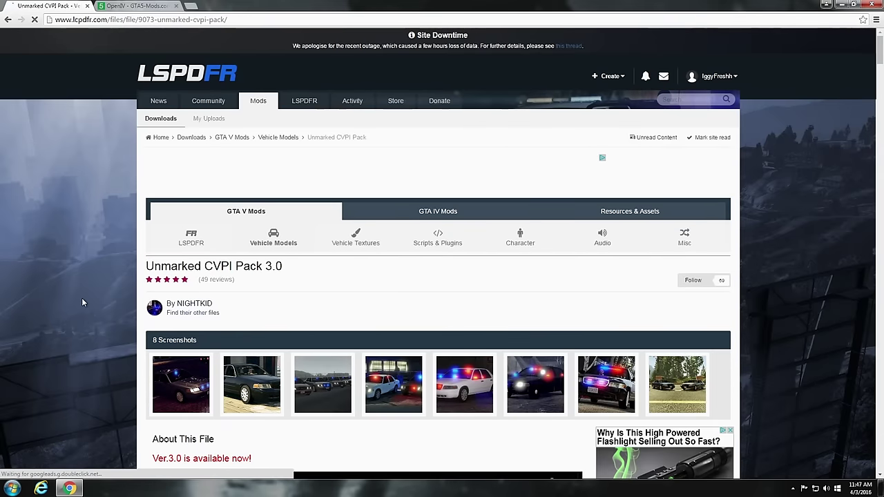
- Examine the screenshots, version notes, file information and download option on the Unmarked CVPI Pack 3.0 page
scroll(72, 279, down, 3)
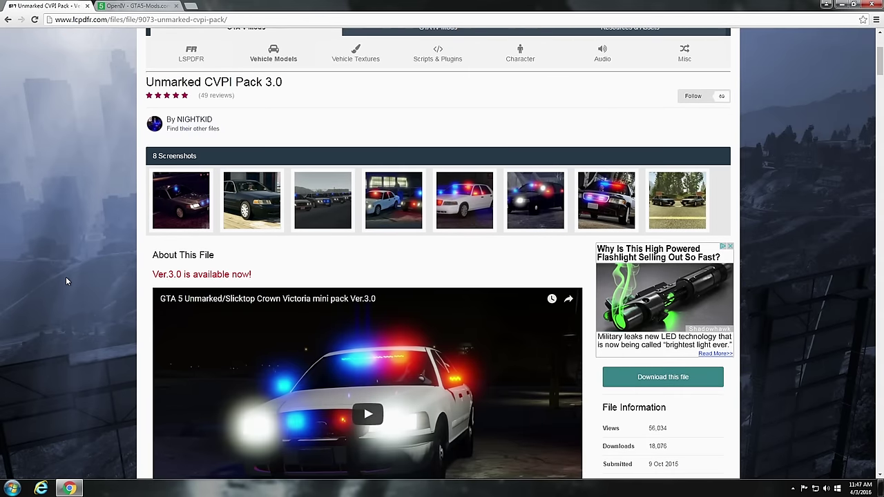
scroll(67, 282, down, 5)
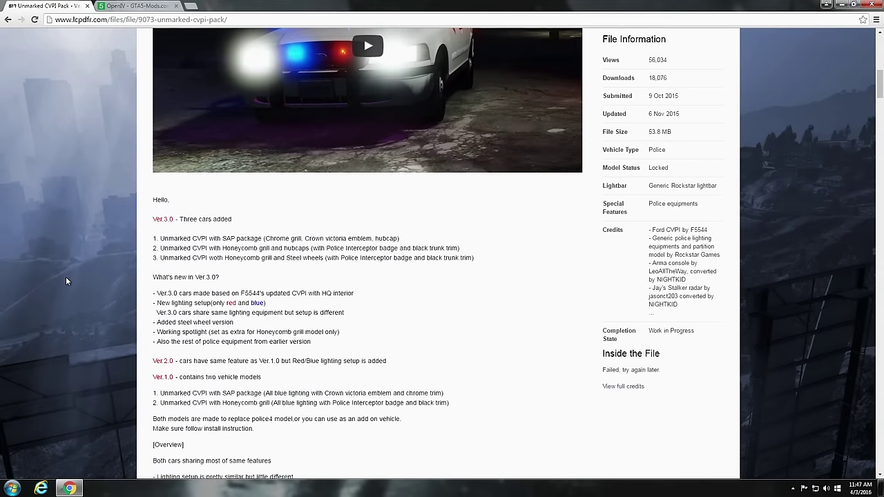
scroll(66, 281, up, 2)
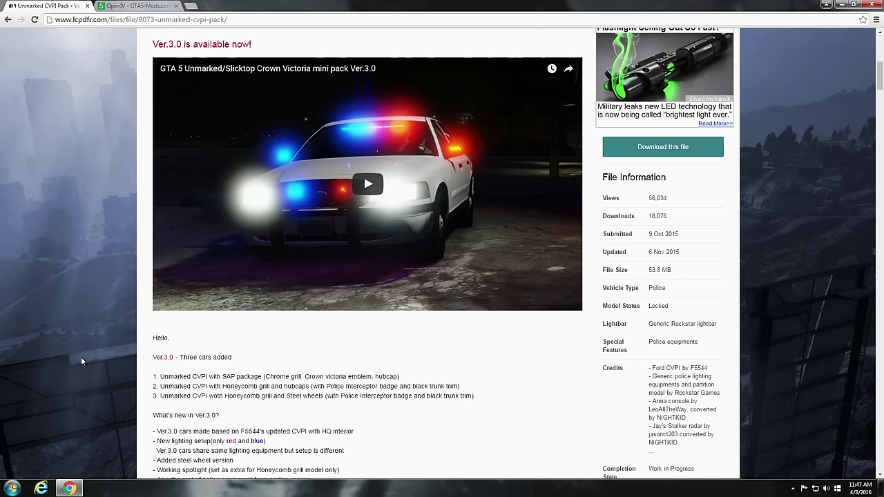
scroll(81, 356, down, 1)
scroll(90, 364, up, 3)
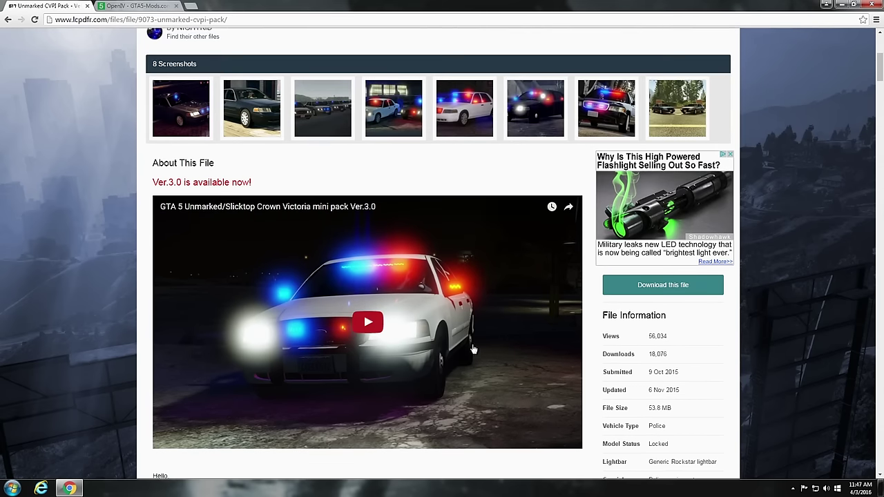
scroll(770, 310, up, 1)
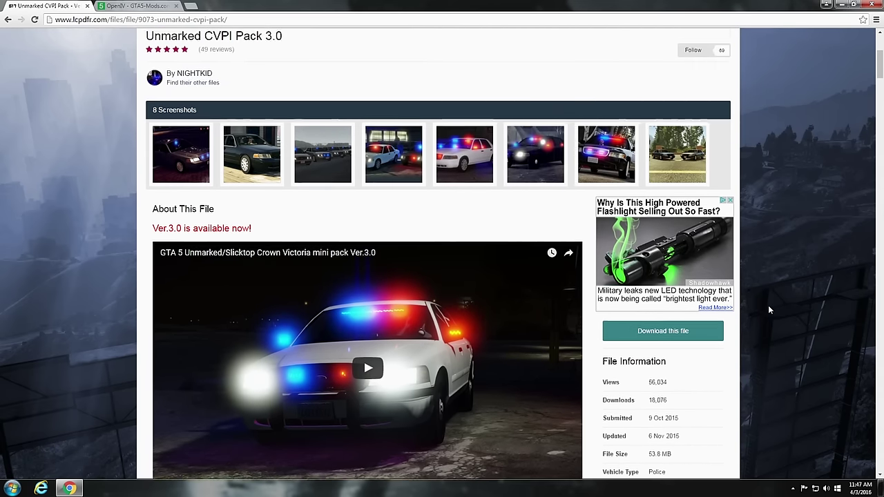
scroll(770, 310, up, 1)
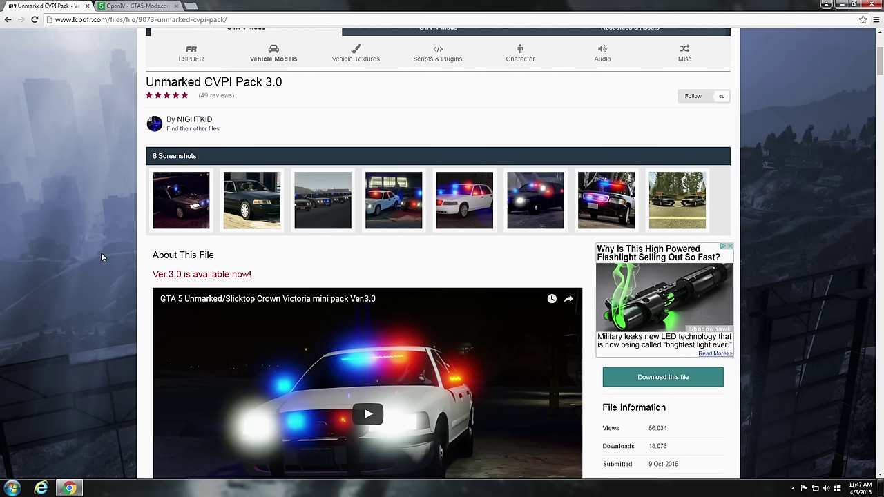
scroll(101, 254, down, 2)
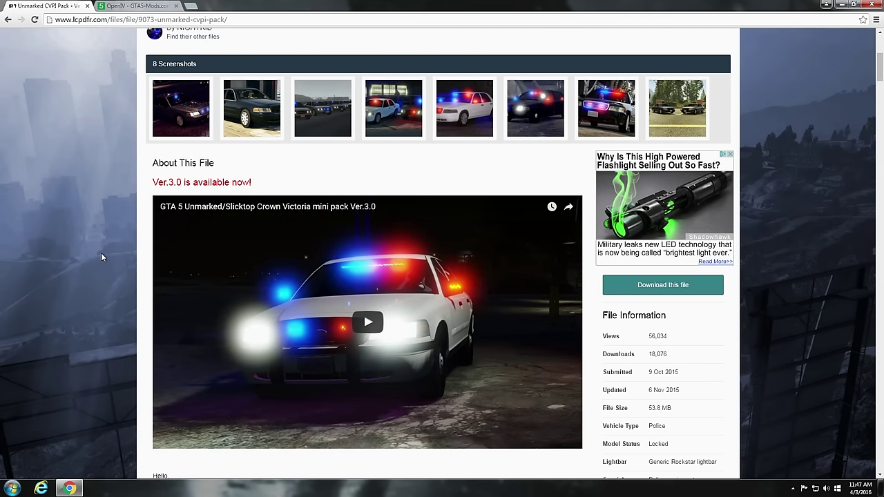
scroll(101, 257, up, 1)
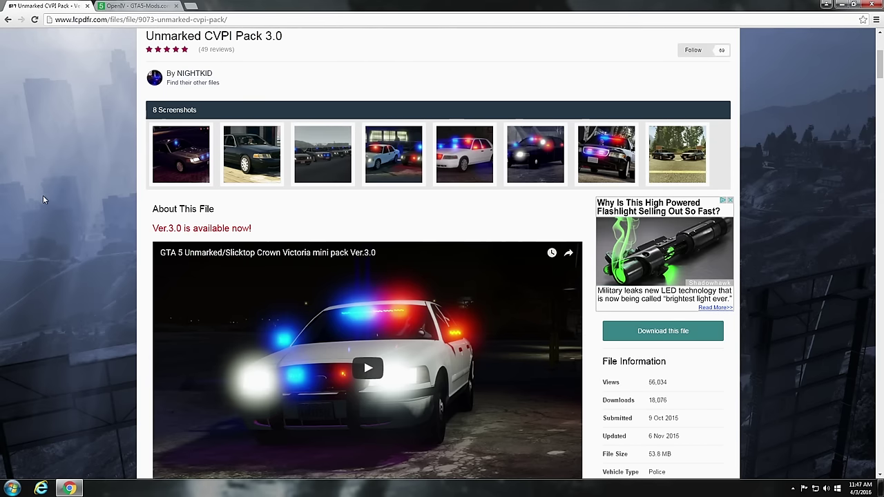
scroll(53, 244, down, 3)
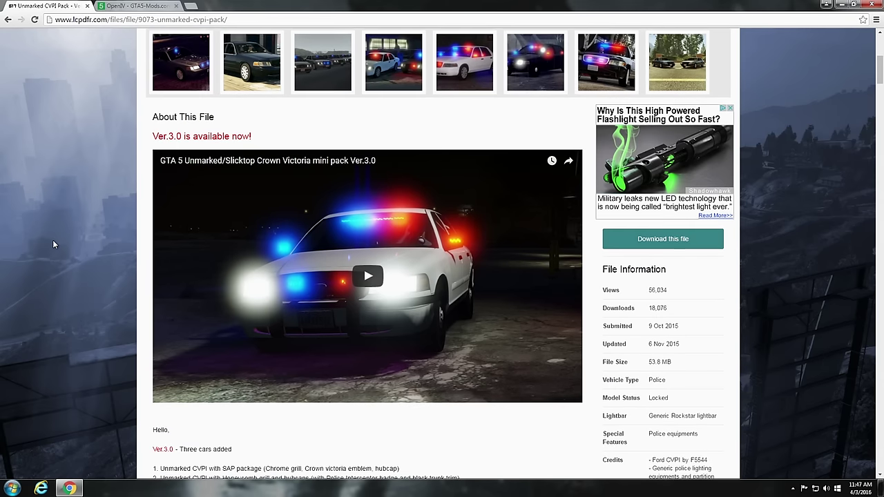
scroll(53, 244, down, 3)
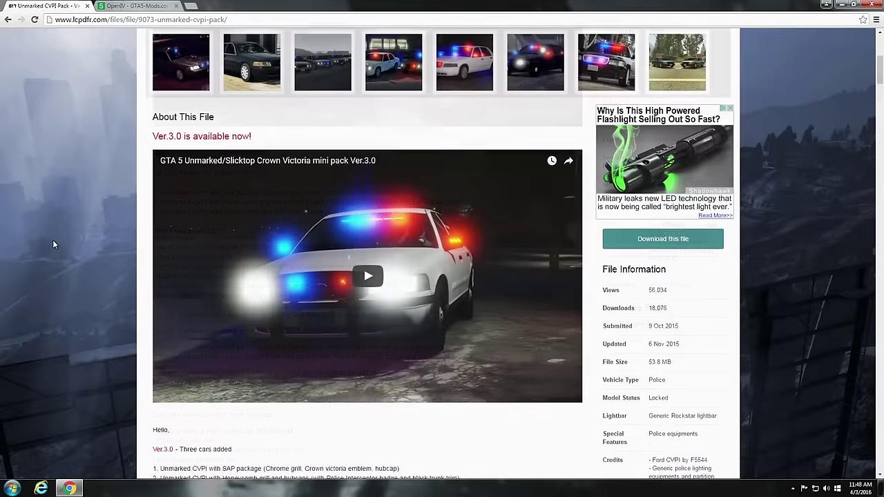
scroll(52, 243, up, 5)
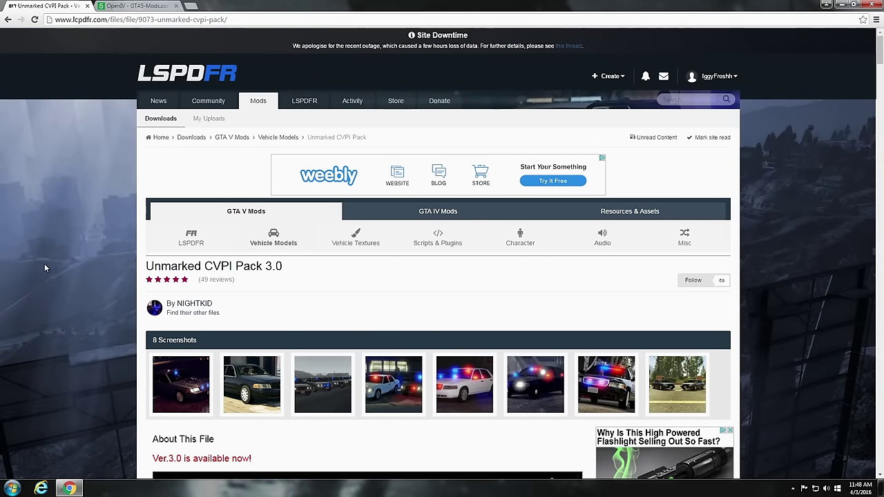
- Open the GTA V Vehicle Textures category and sort its files by Highest Rated
click(353, 237)
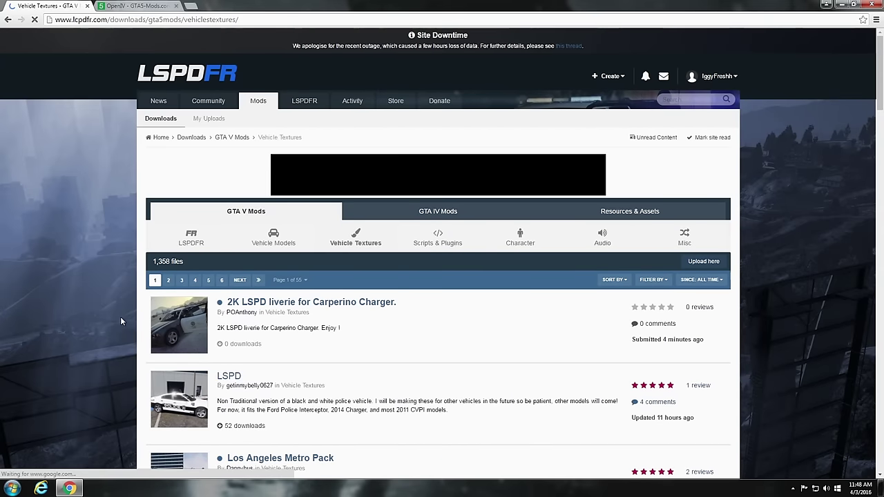
click(614, 280)
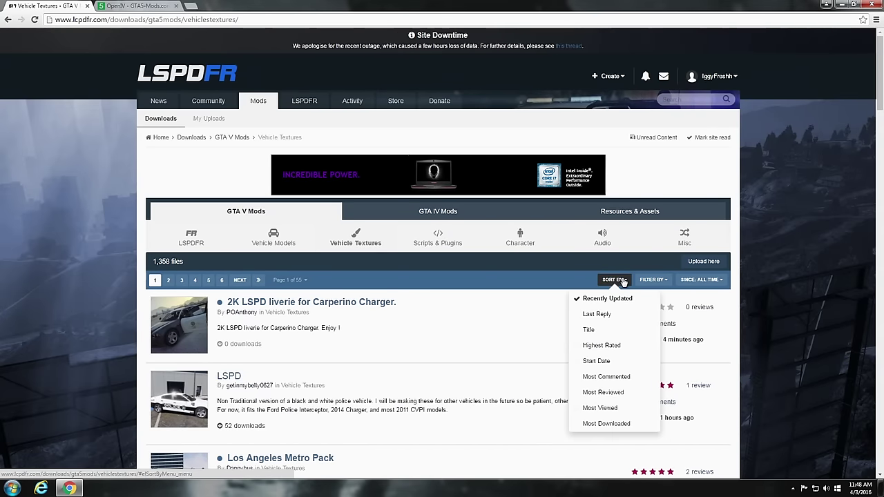
click(601, 345)
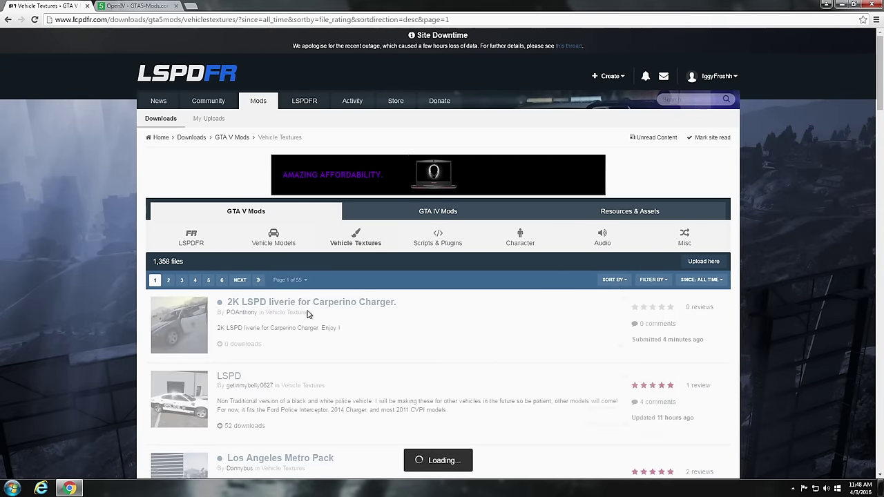
- Find the 4K CVPI(BxBugs123/F5544 based models) Skin Pack among the vehicle textures and open its file page
scroll(86, 296, down, 5)
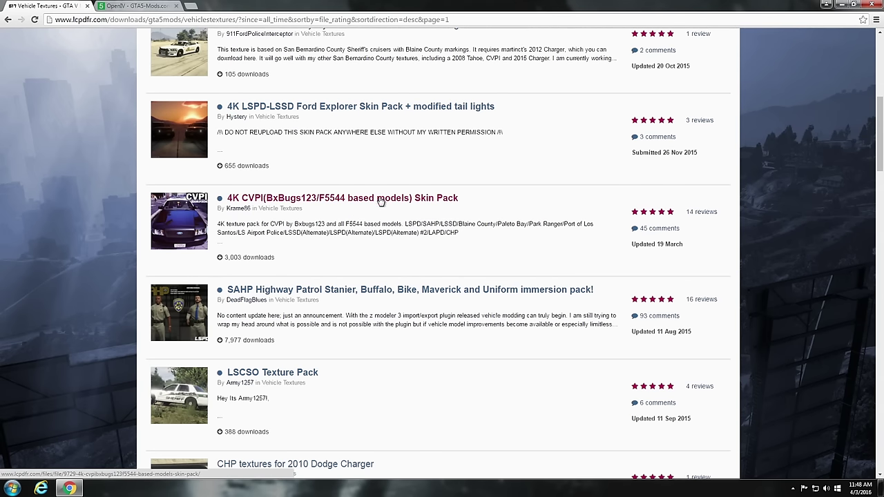
click(419, 200)
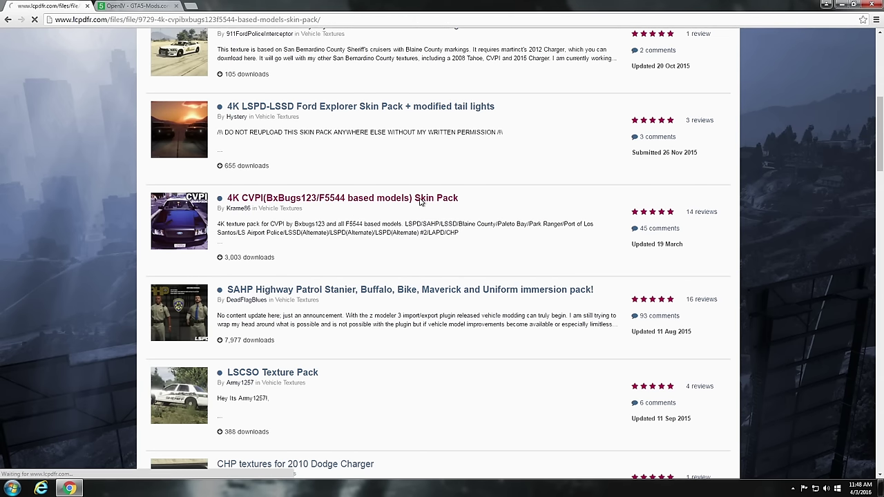
- Examine the included textures and the compatible vehicle models listed on the 4K CVPI Skin Pack page
scroll(54, 264, down, 10)
scroll(56, 268, down, 3)
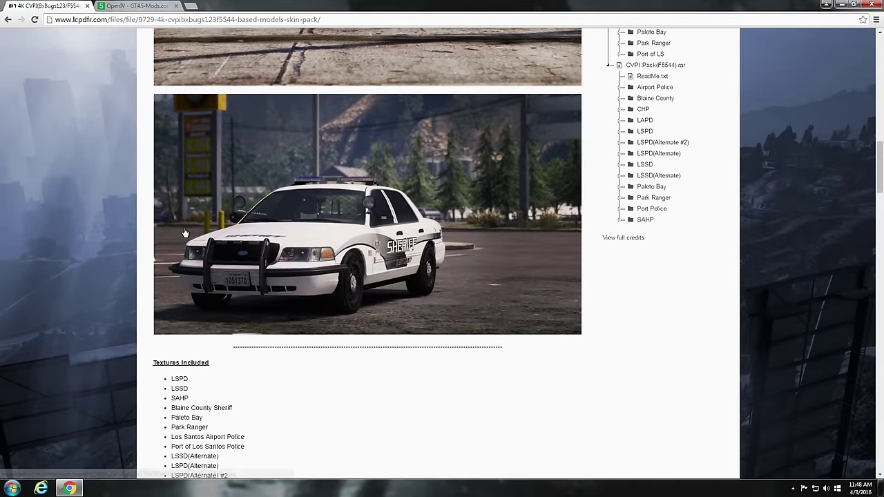
scroll(194, 276, up, 2)
scroll(158, 310, down, 2)
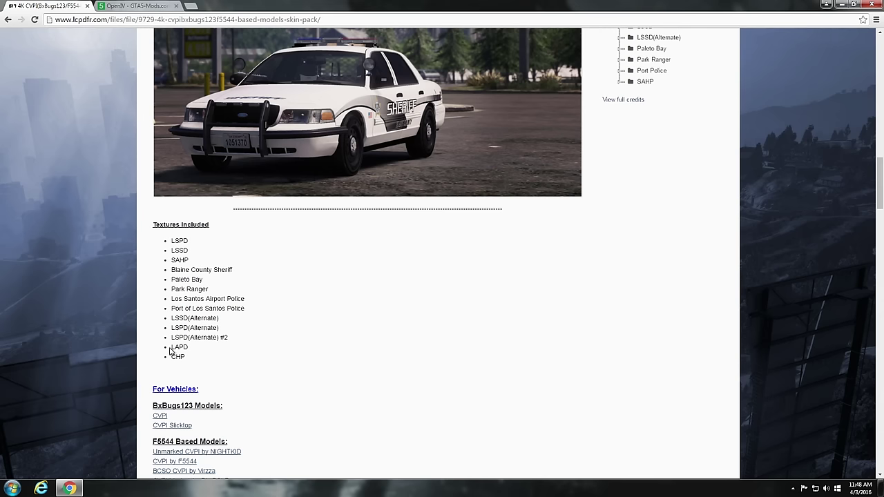
scroll(115, 341, down, 1)
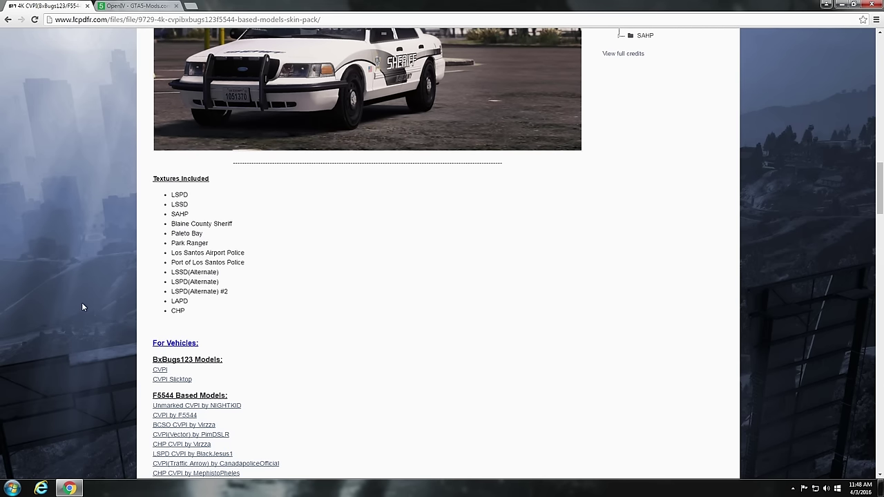
scroll(82, 307, down, 2)
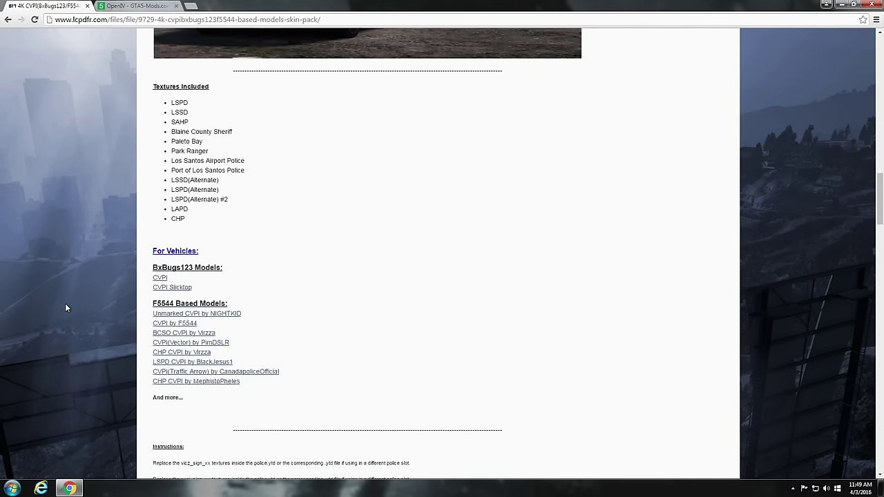
scroll(63, 304, up, 5)
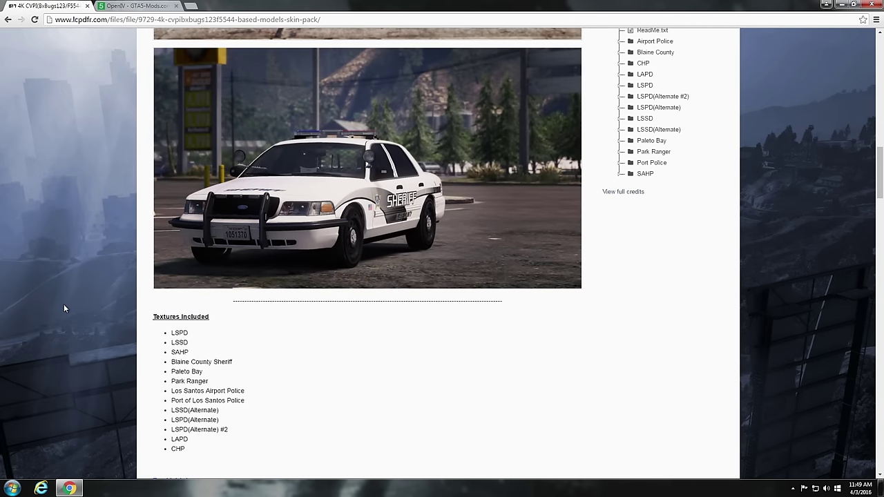
scroll(63, 304, down, 5)
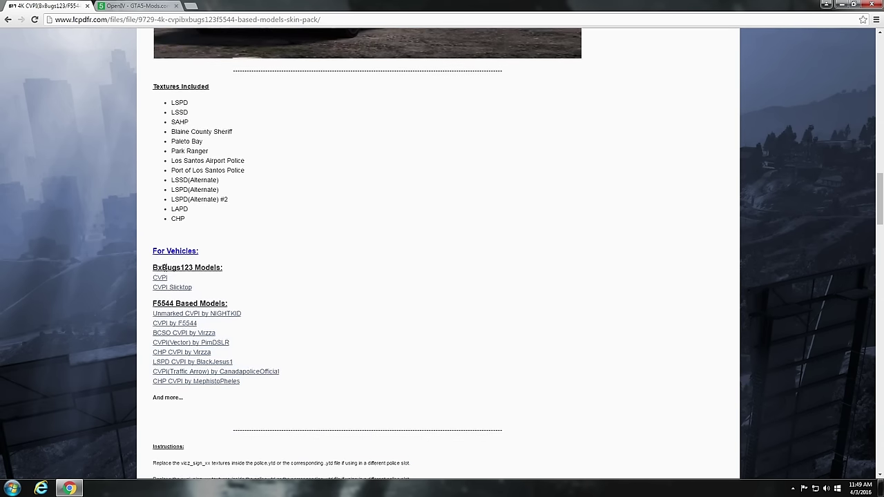
drag(154, 248, 193, 250)
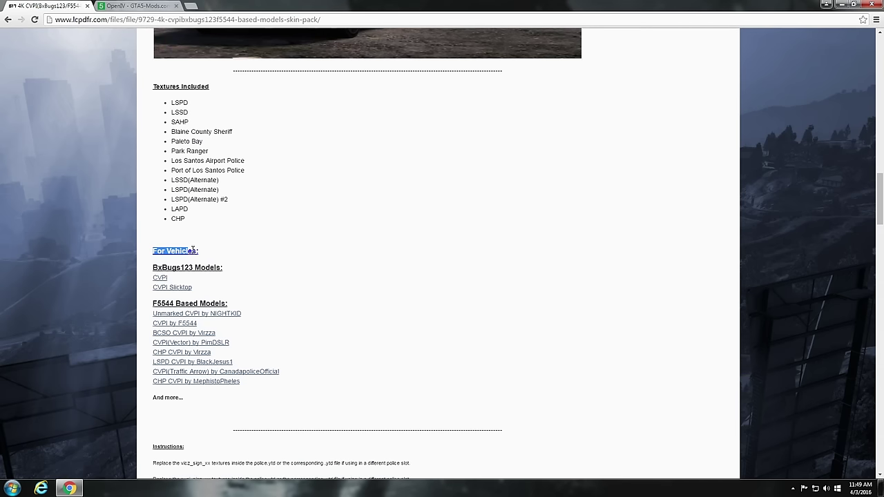
click(148, 267)
scroll(323, 396, up, 1)
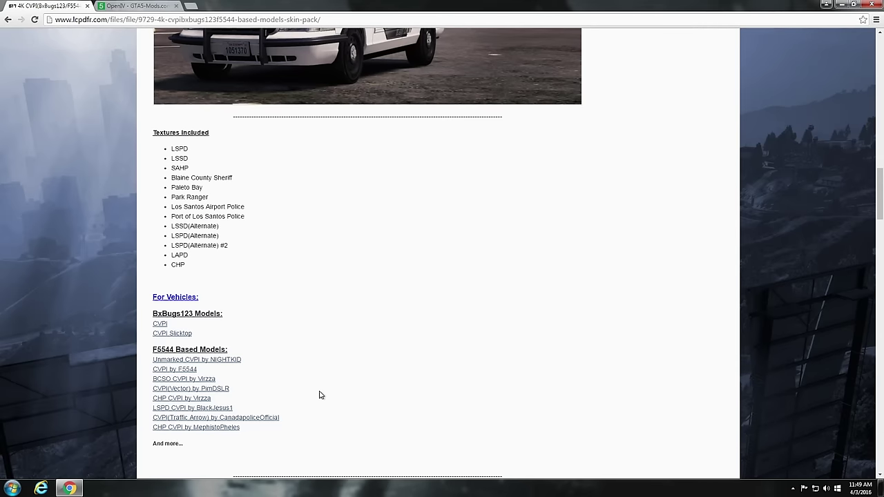
- Review the skin pack's preview images and file information, and check which base models its title names
scroll(320, 395, up, 15)
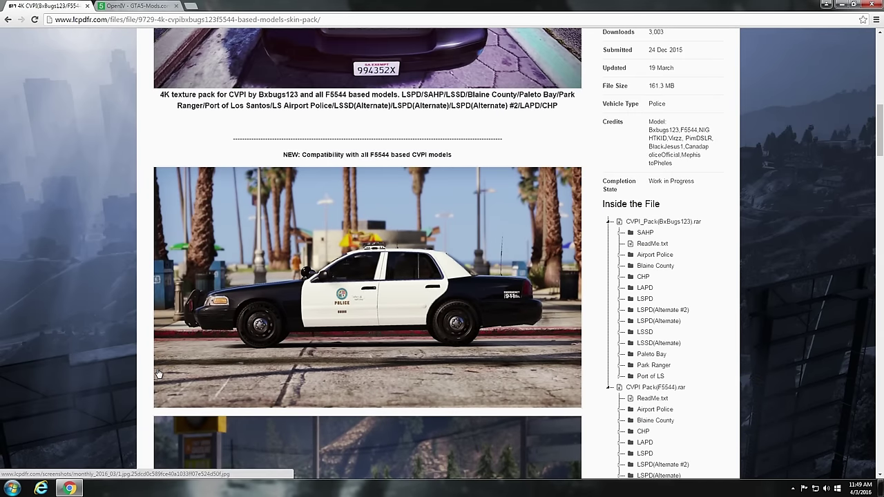
scroll(114, 373, up, 8)
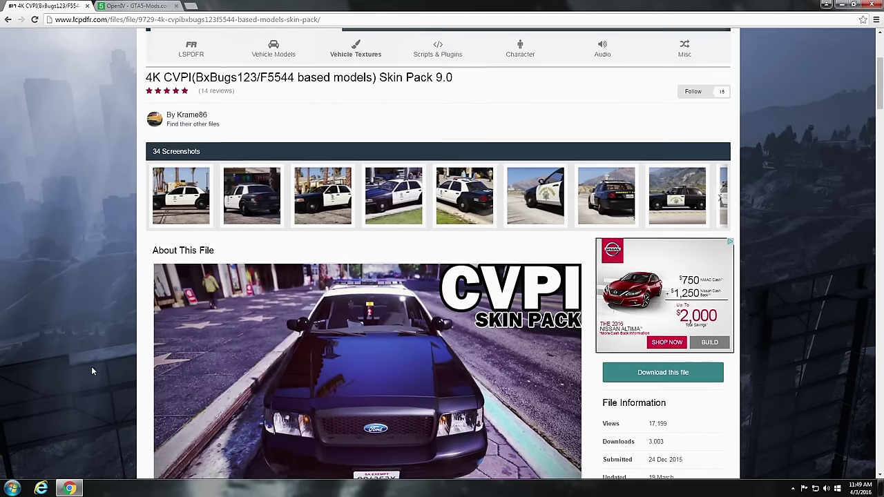
scroll(92, 372, up, 3)
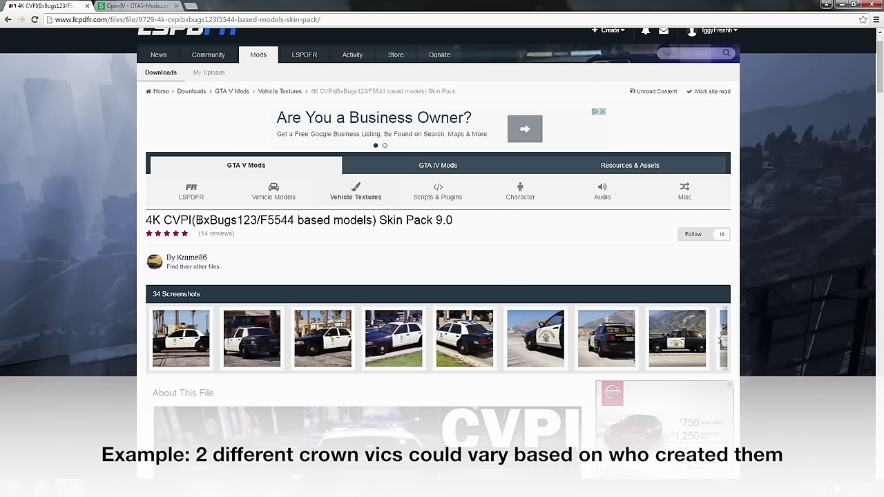
drag(196, 220, 377, 220)
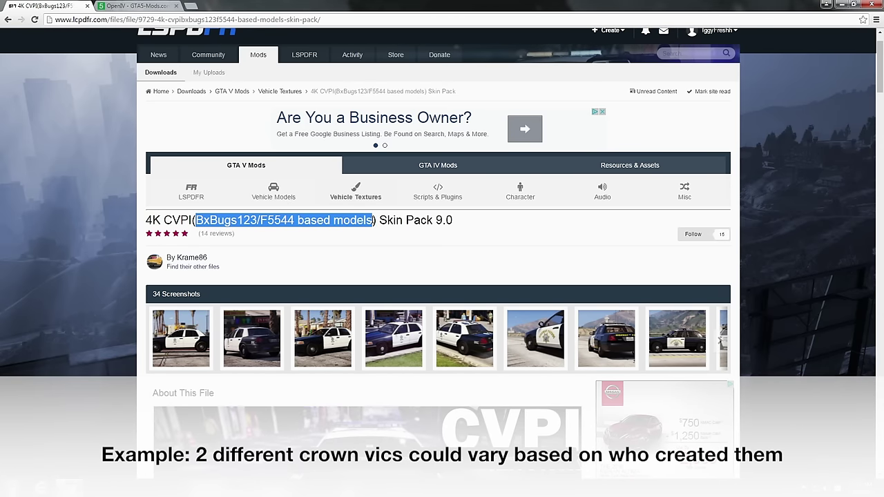
click(83, 252)
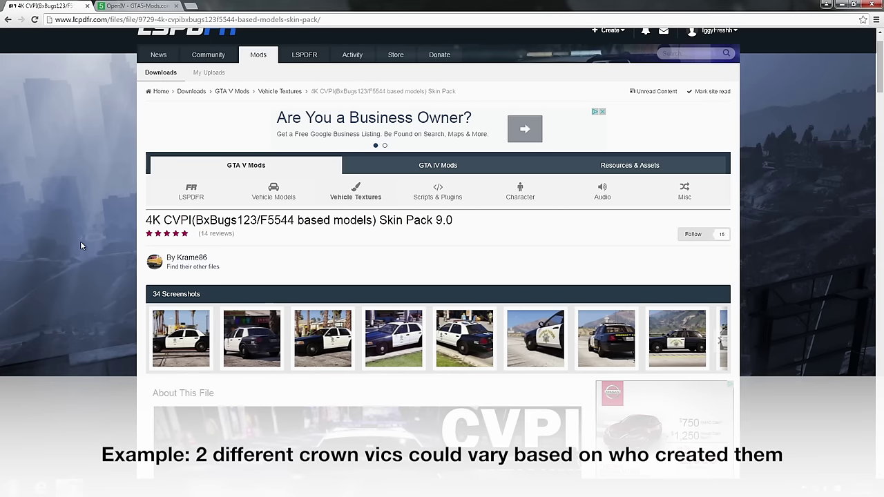
- Return to the Vehicle Textures category and sort its files by Highest Rated
click(284, 92)
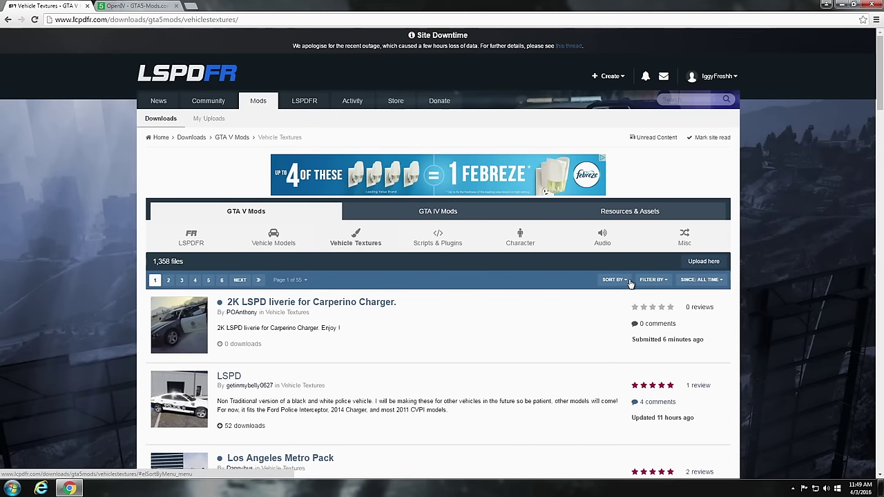
click(629, 282)
click(618, 341)
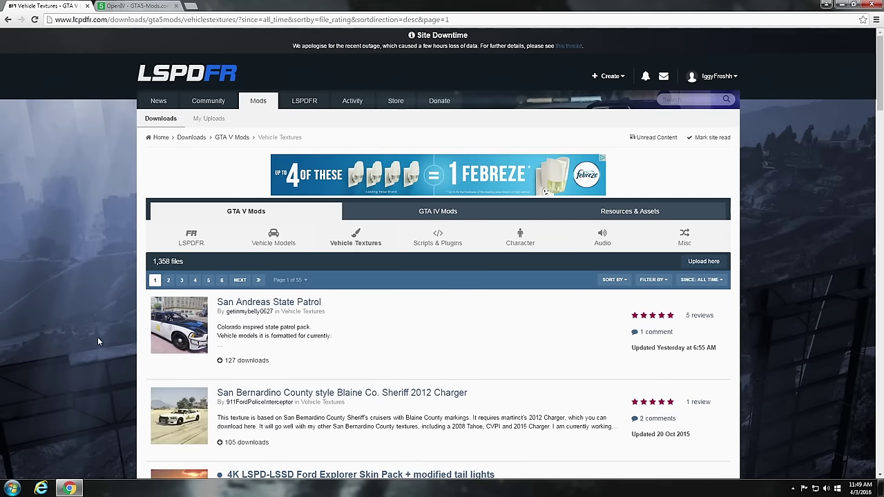
- Find the LSCSO Texture Pack among the vehicle textures and open its file page
scroll(97, 341, down, 5)
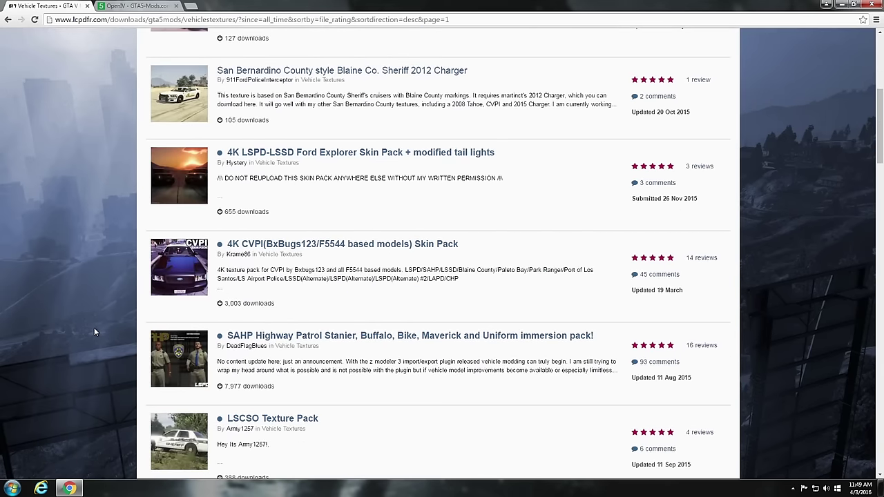
scroll(94, 332, down, 1)
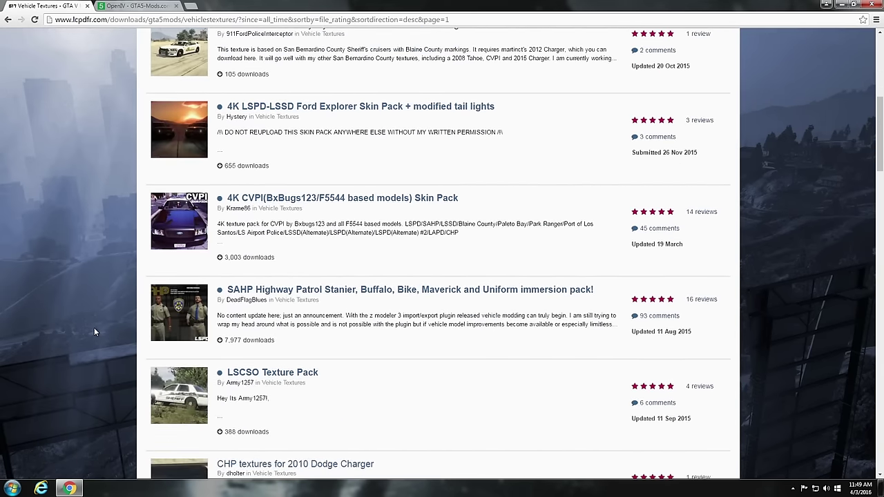
click(266, 376)
- Examine the LSCSO Texture Pack description for the required vehicle models and their download links, including the 2015 Charger R/T
scroll(109, 341, down, 2)
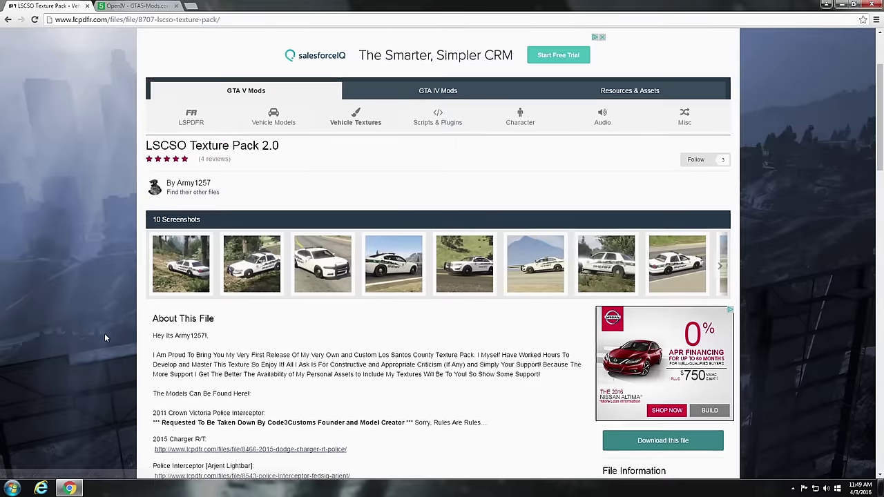
scroll(109, 340, down, 4)
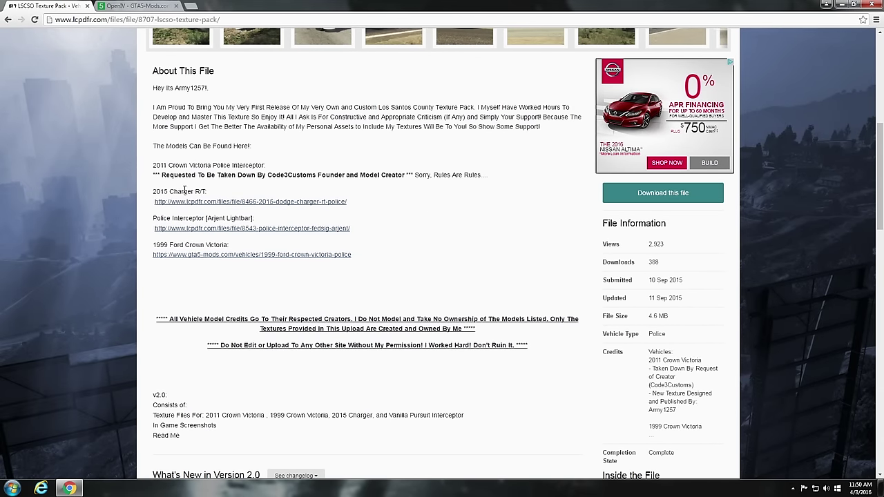
scroll(159, 200, up, 1)
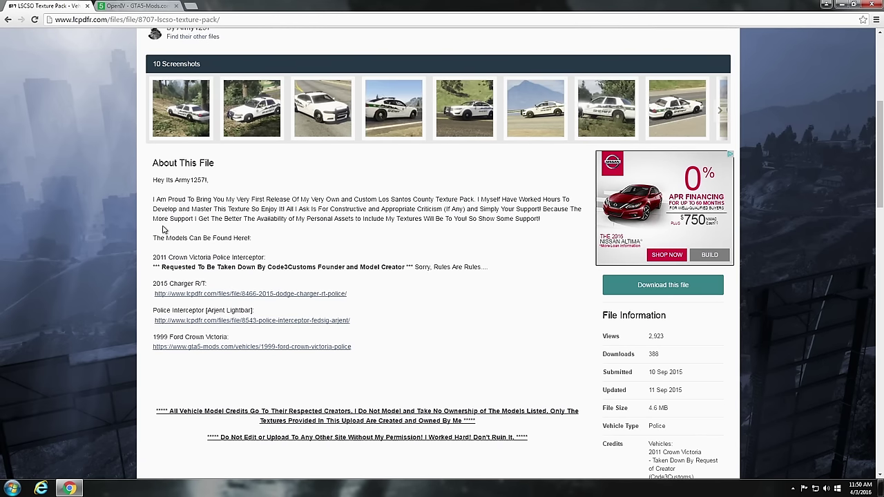
scroll(164, 229, up, 1)
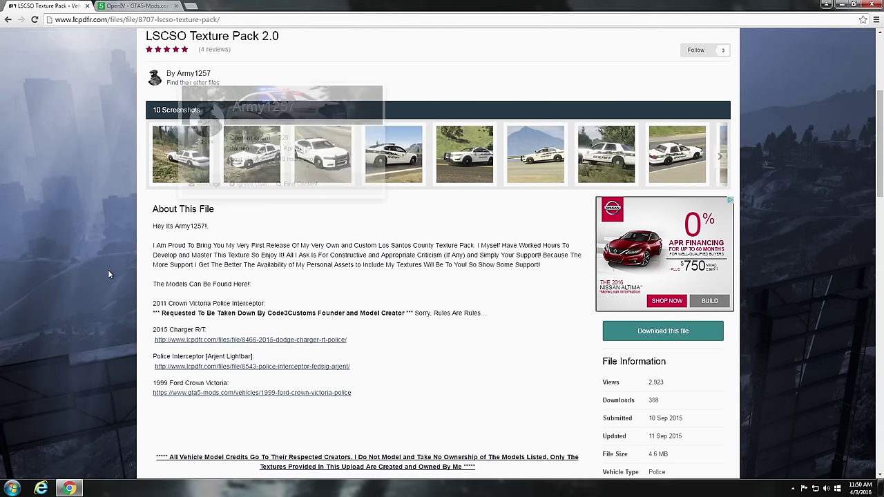
scroll(138, 271, down, 1)
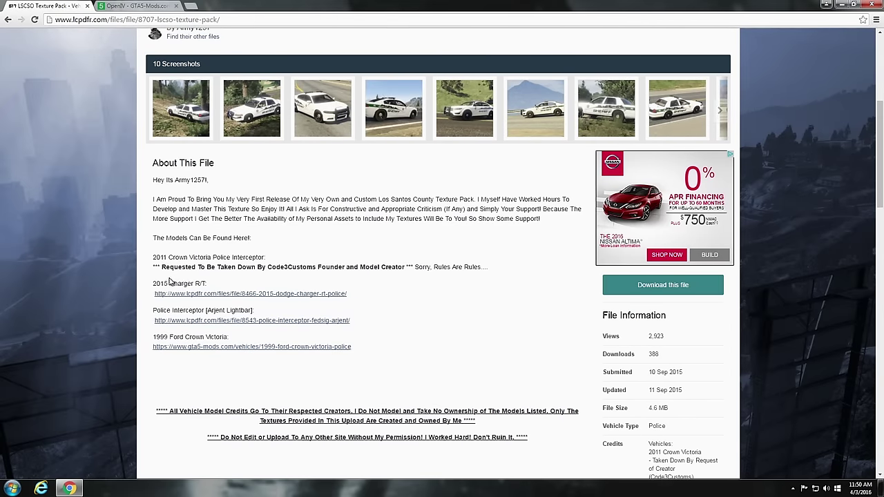
drag(161, 284, 201, 281)
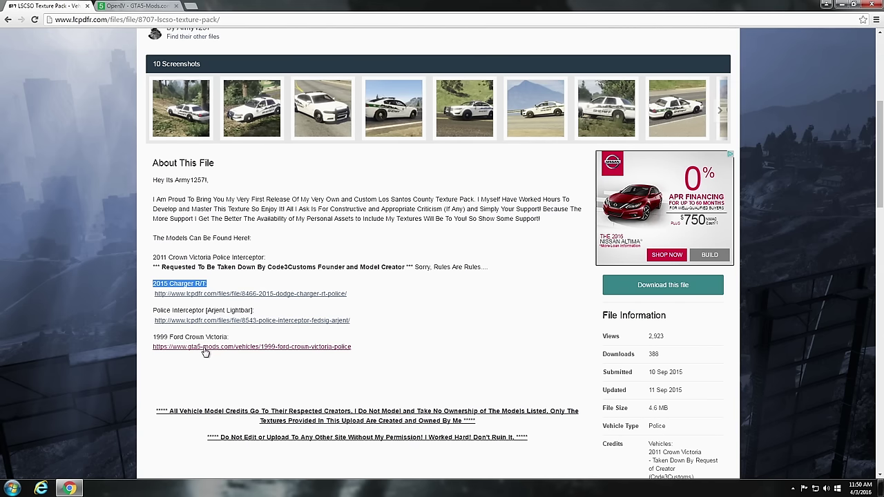
click(134, 338)
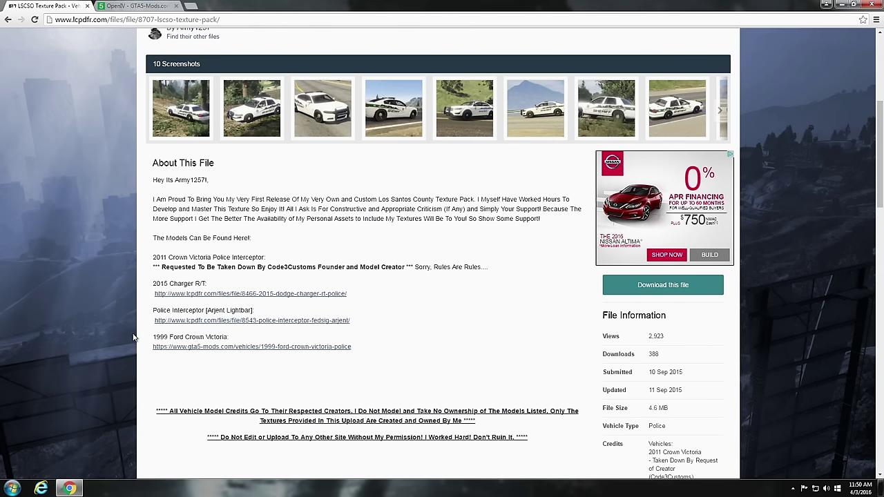
scroll(134, 337, down, 1)
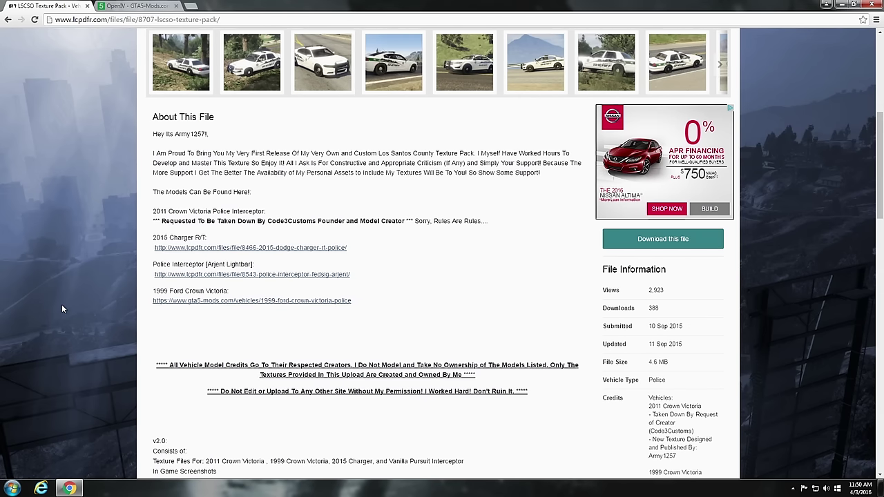
scroll(61, 308, up, 5)
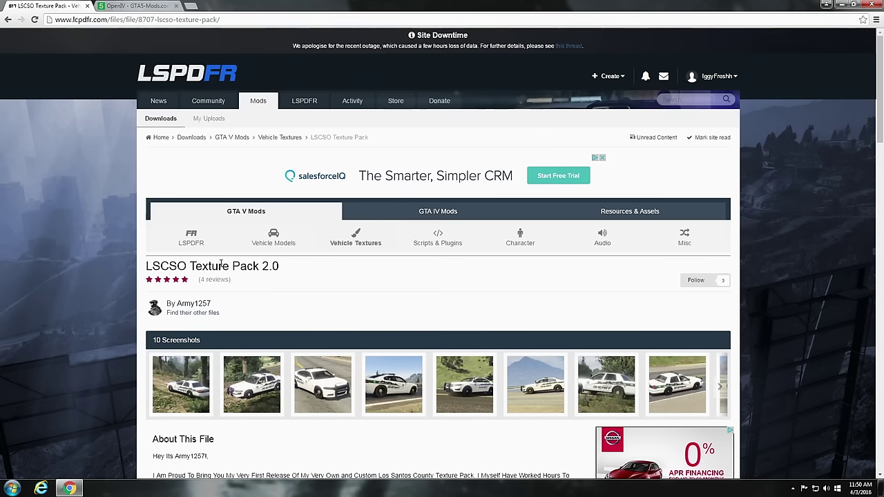
- Find the LSPD/LSSD 2014 DODGE CHARGER PURSUIT in the Vehicle Models category and open its file page
click(275, 240)
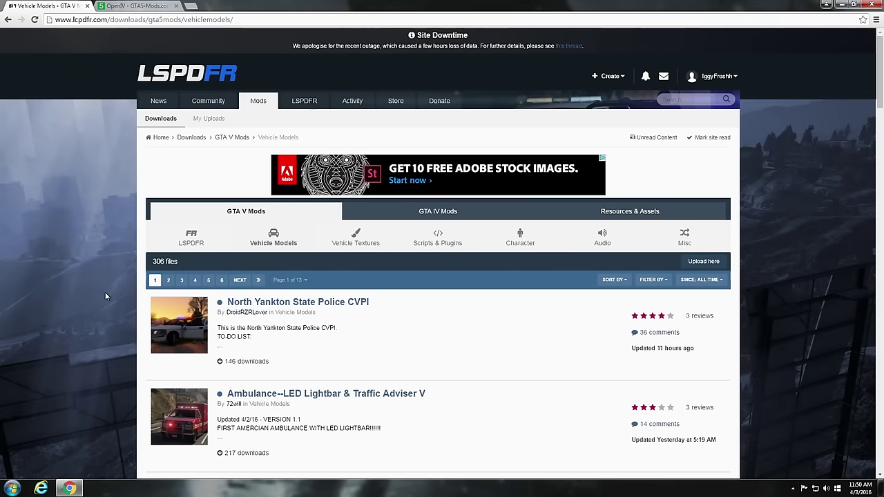
scroll(301, 339, down, 1)
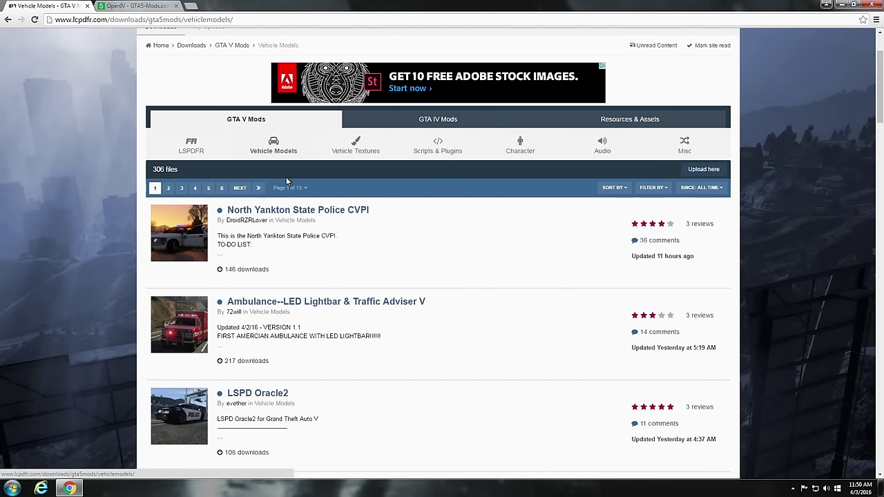
scroll(292, 301, down, 1)
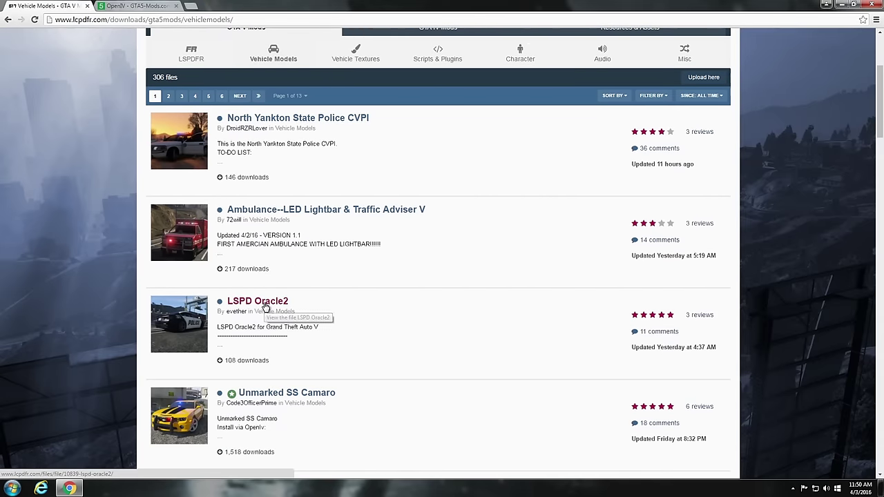
scroll(297, 345, down, 2)
scroll(317, 377, down, 5)
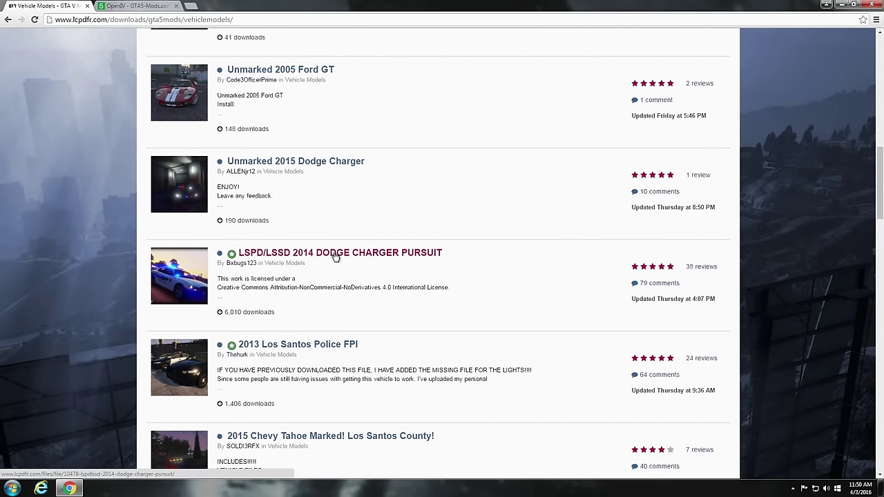
click(335, 256)
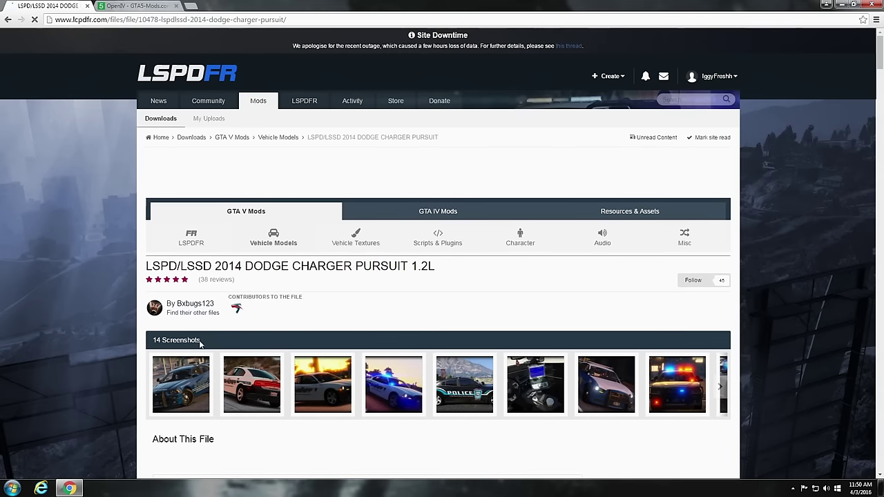
- View the first Dodge Charger Pursuit screenshot enlarged, close it and return to the start of the file page
scroll(119, 339, down, 2)
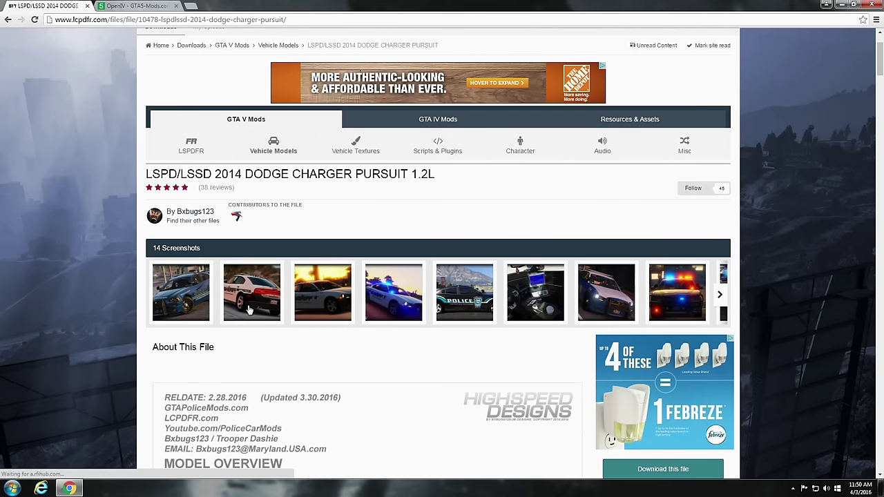
click(198, 302)
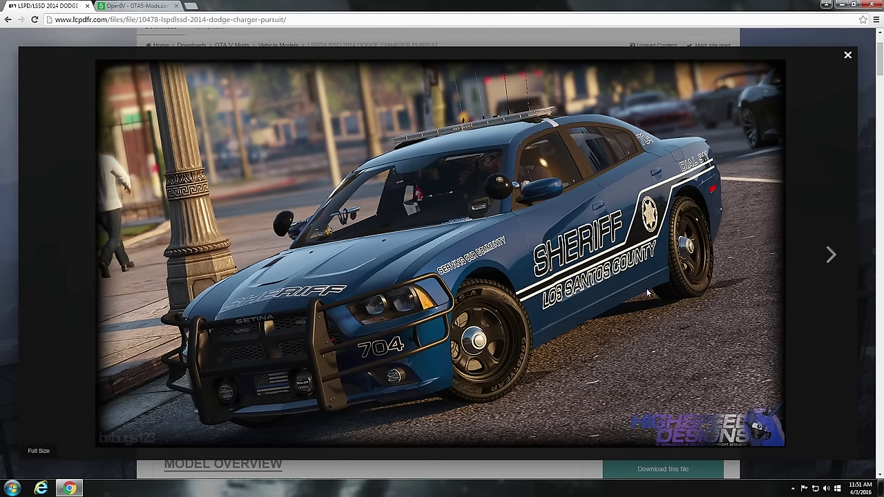
click(848, 56)
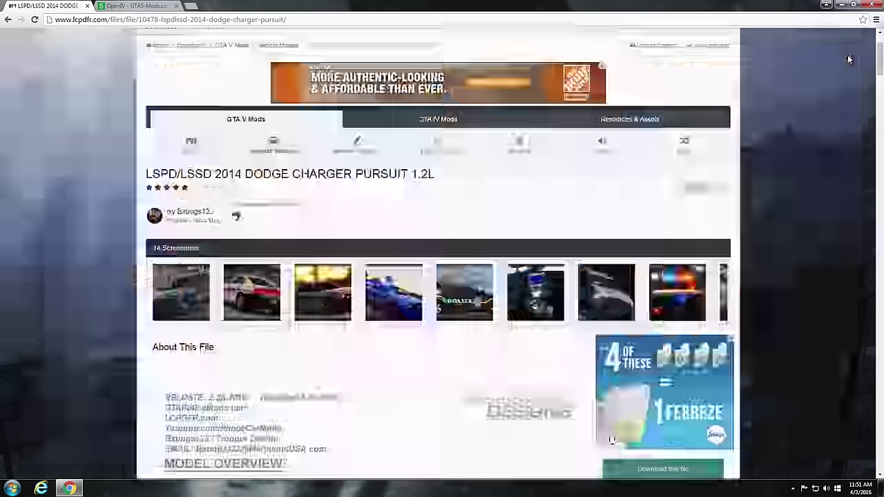
scroll(793, 178, up, 2)
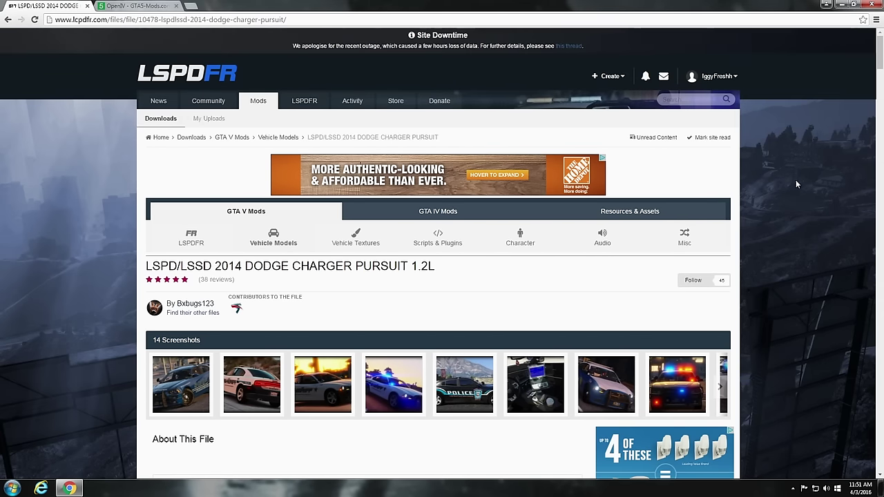
- Open the Unmarked CVPI pack archive on the desktop and extract its folder "2. Honeycomb grill with Steel wheels" to the desktop
click(841, 7)
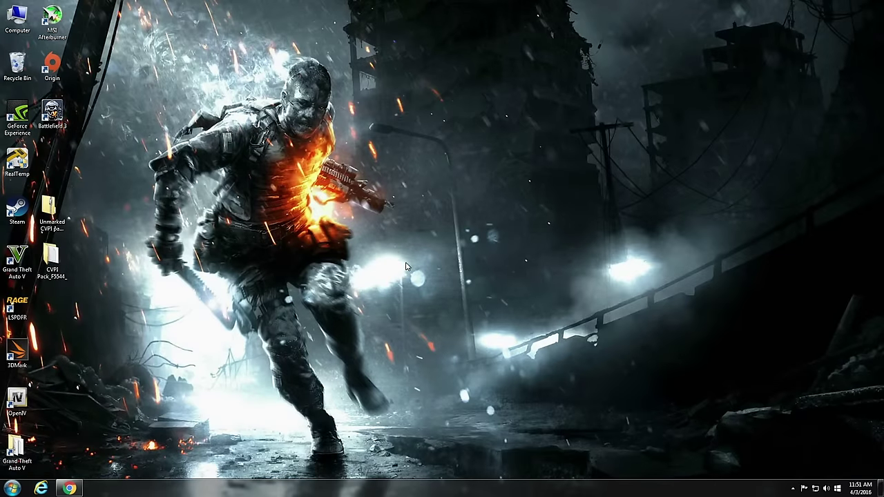
click(51, 214)
click(52, 257)
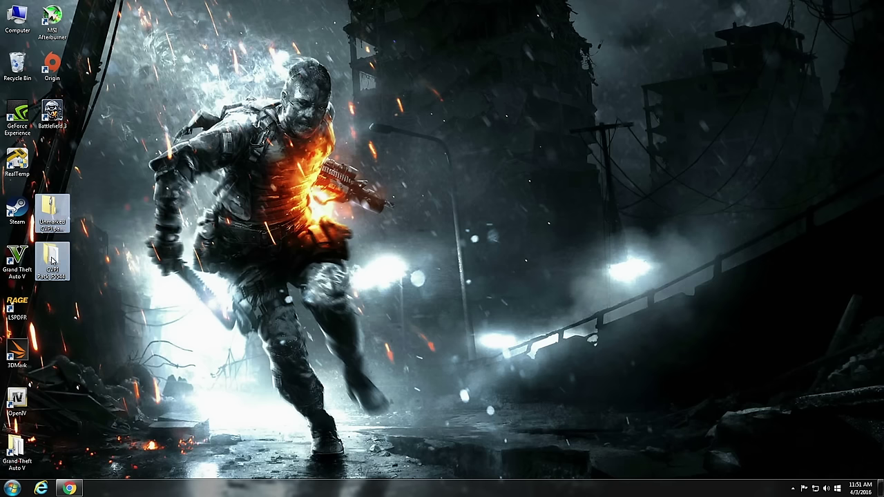
click(76, 238)
double_click(51, 209)
drag(248, 98, 396, 111)
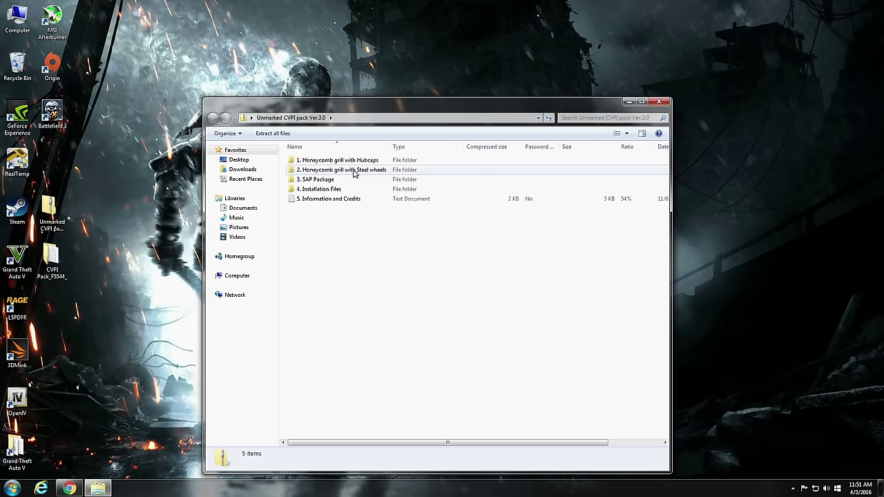
click(354, 174)
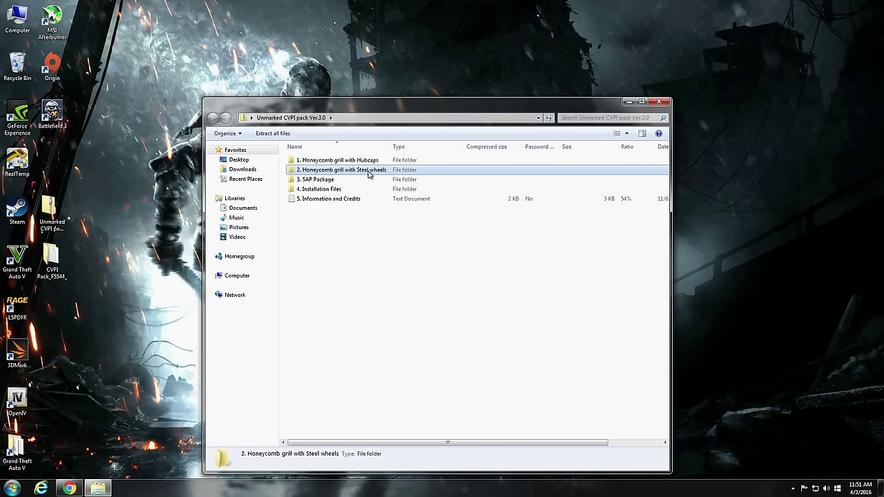
drag(350, 174, 64, 316)
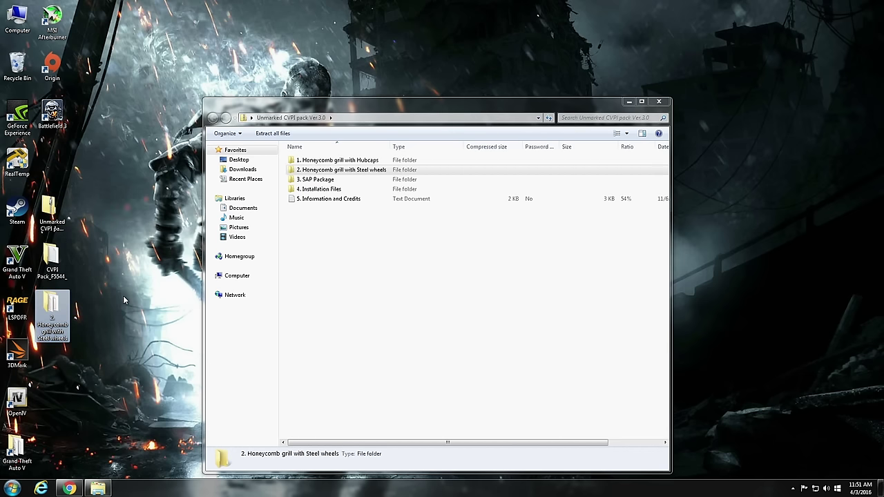
- Open the "Install Instruction-replace police4" text from the archive's "4. Installation Files" folder and dock it beside the archive window
double_click(339, 189)
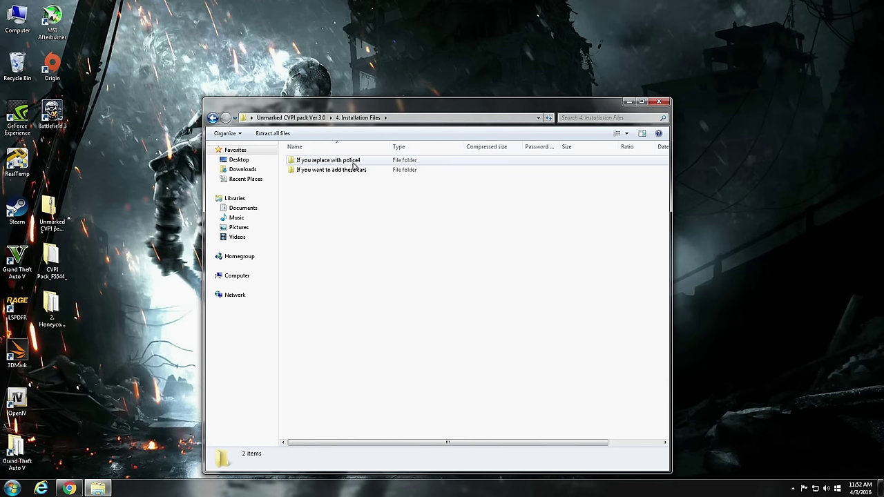
double_click(353, 161)
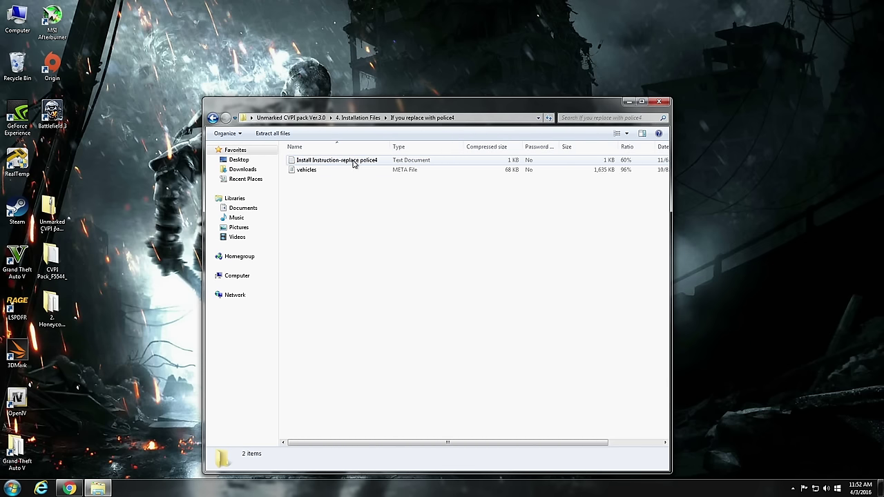
drag(362, 105, 310, 85)
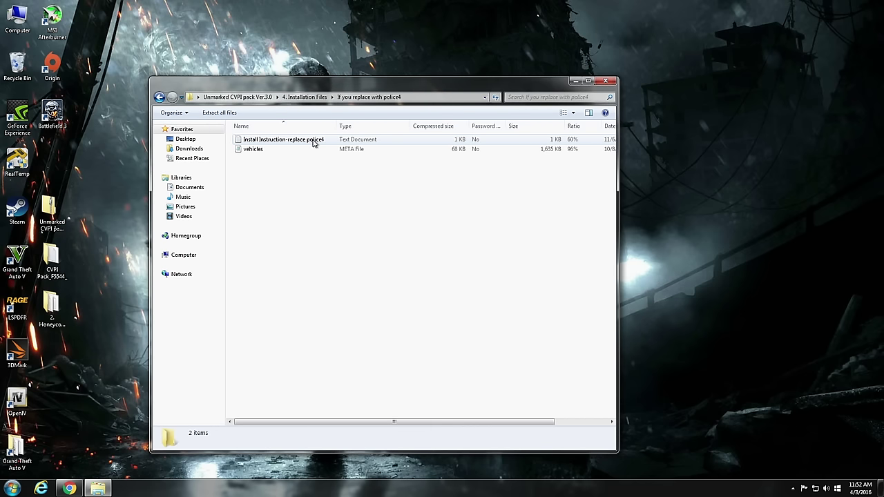
double_click(313, 143)
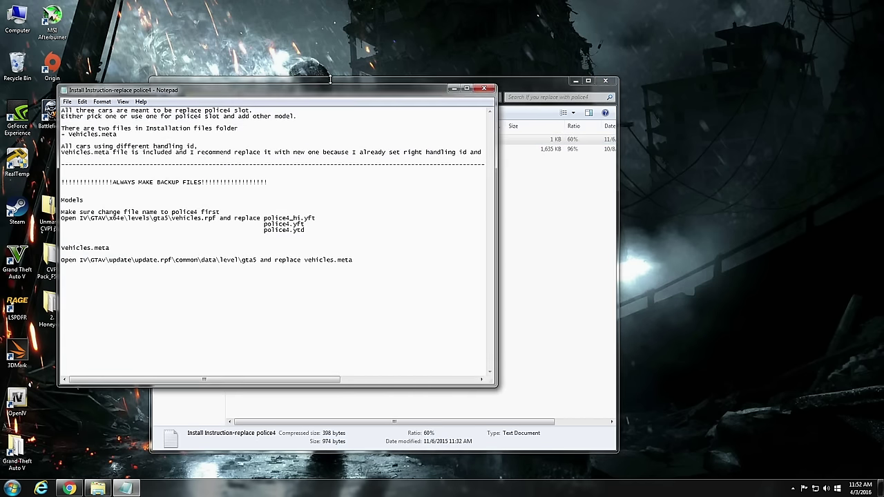
drag(332, 95, 882, 102)
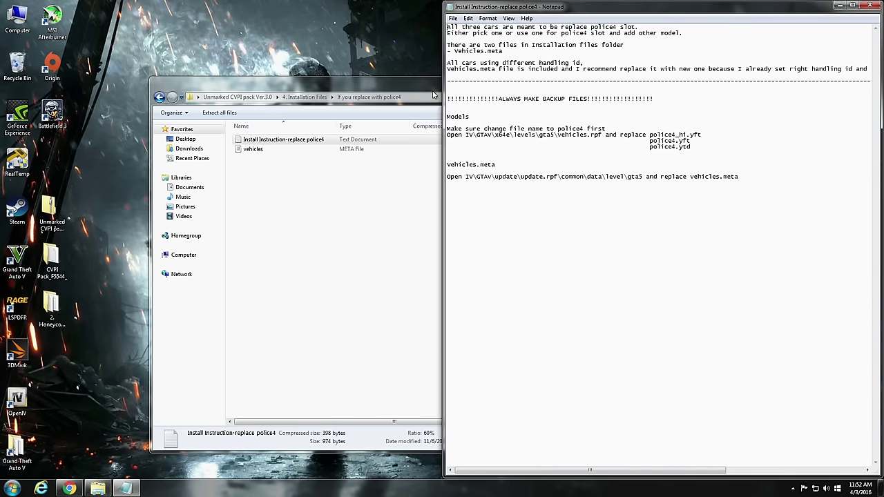
drag(355, 92, 299, 100)
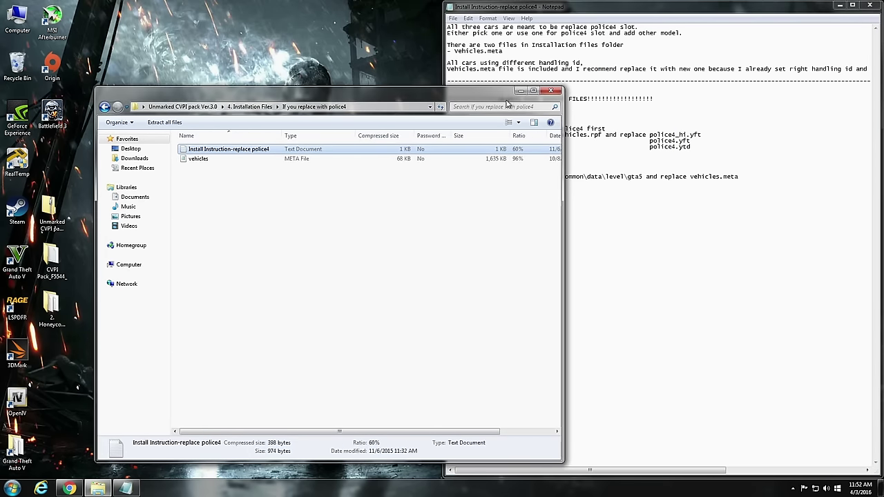
- Start OpenIV, load the Windows version of Grand Theft Auto V and place its window beside the install instructions
click(72, 360)
double_click(19, 398)
drag(442, 134, 356, 114)
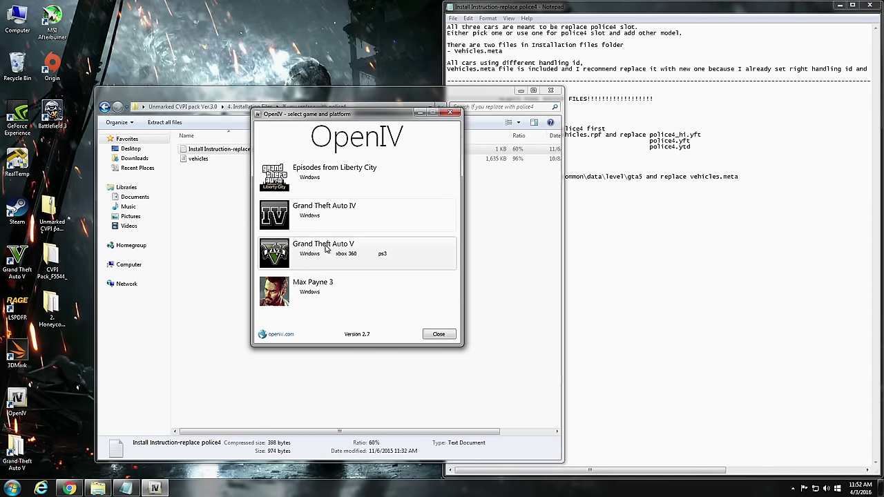
click(311, 254)
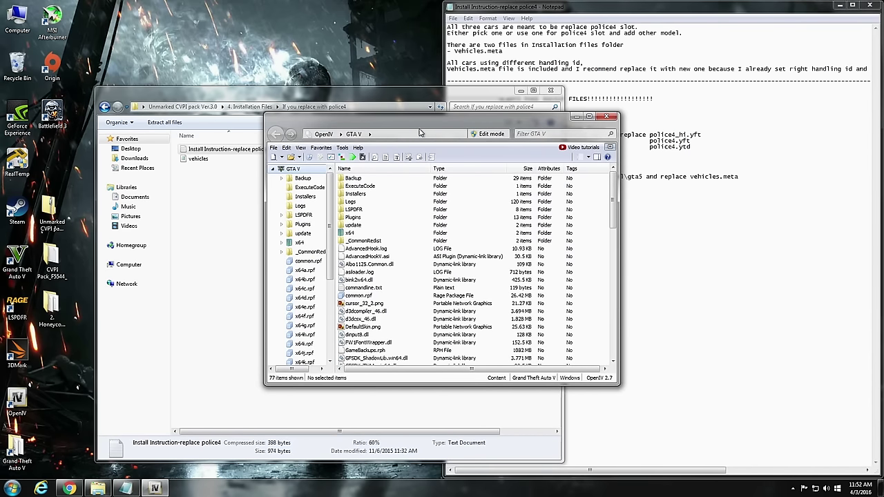
drag(419, 119, 256, 119)
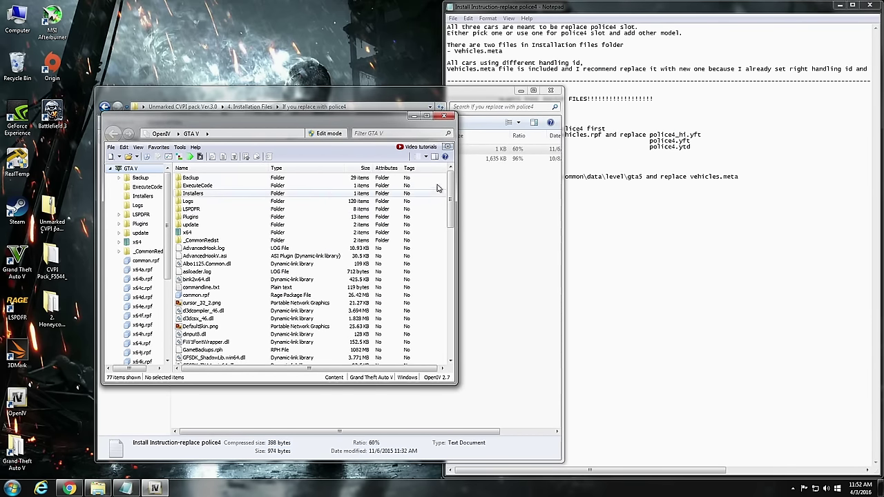
click(580, 14)
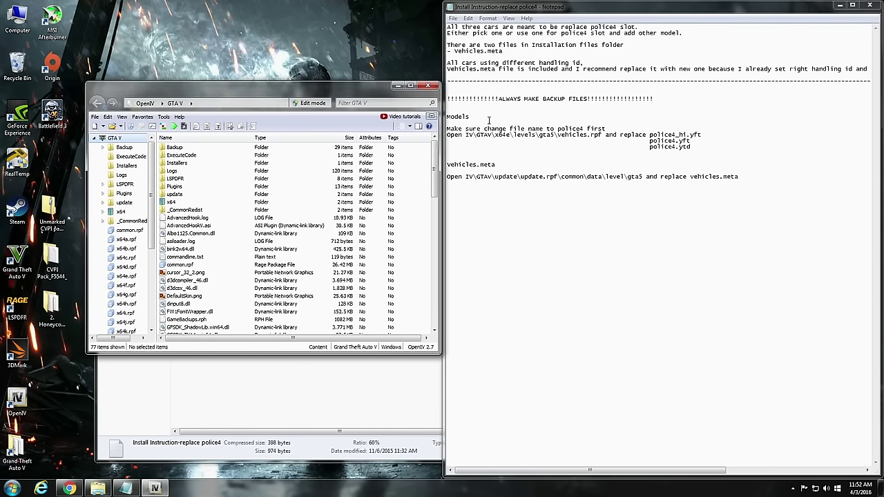
- Check the model path in the install instructions and open x64e.rpf\levels\gta5\vehicles.rpf in OpenIV
drag(466, 135, 634, 135)
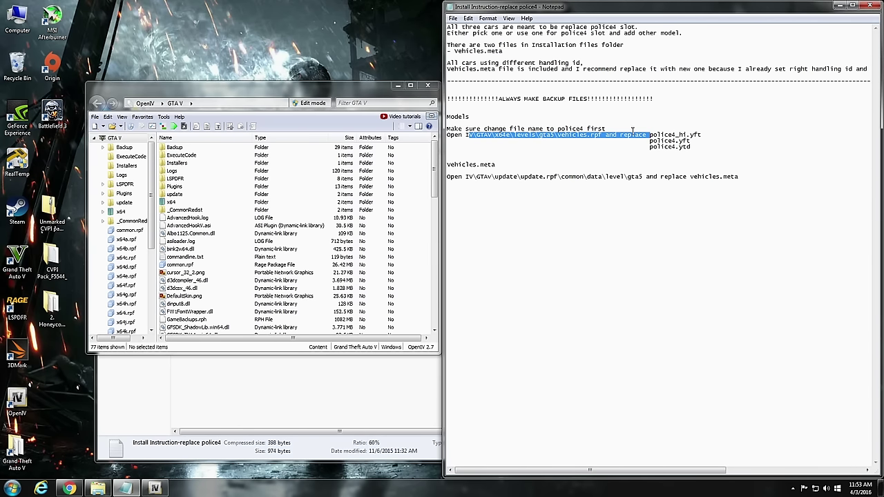
click(324, 89)
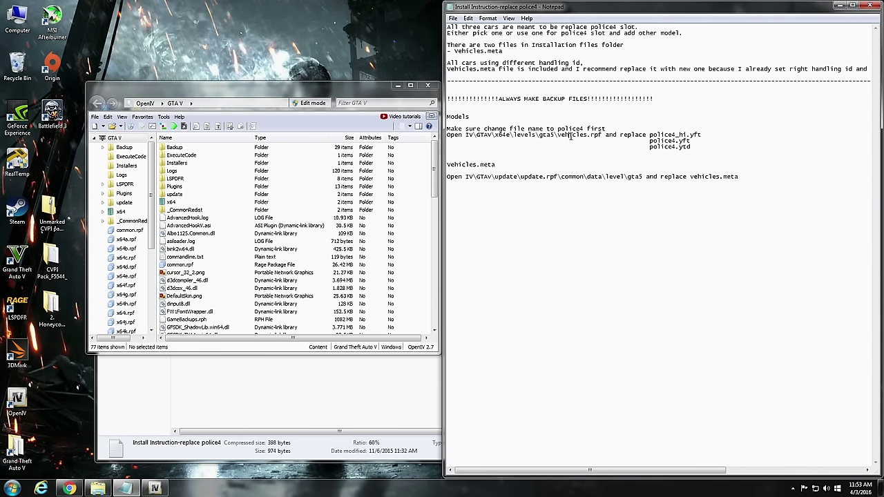
click(275, 88)
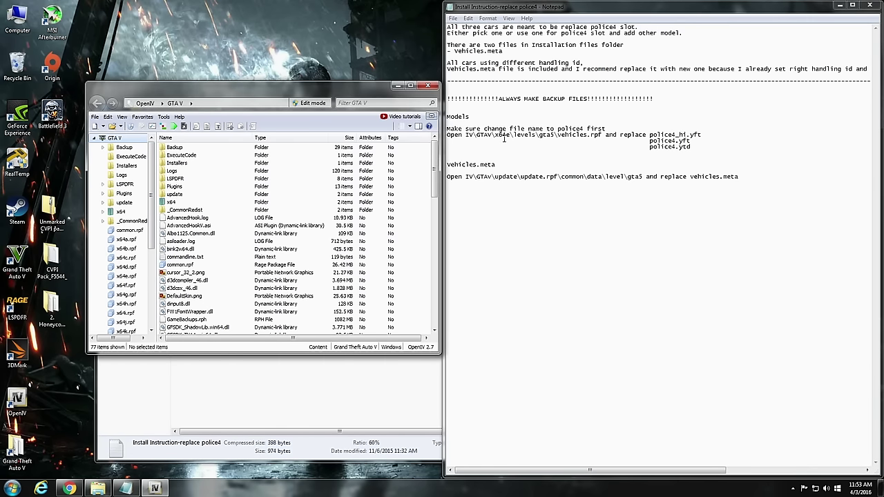
drag(435, 181, 433, 288)
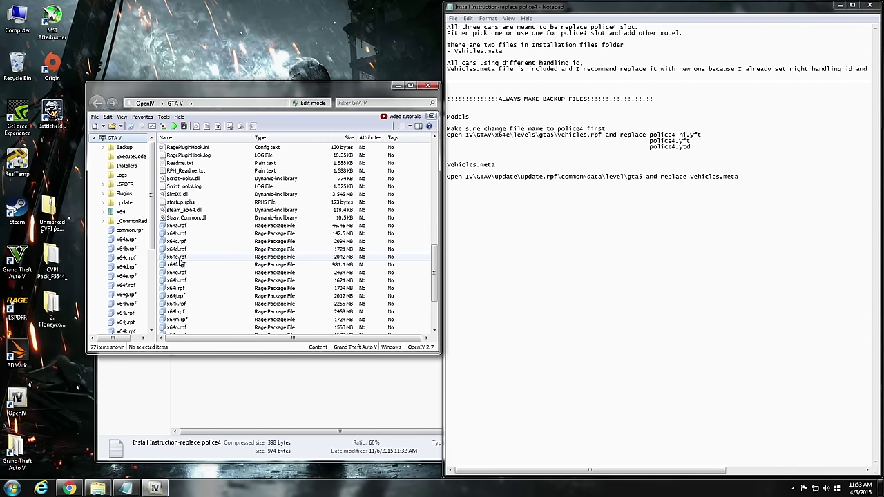
double_click(180, 258)
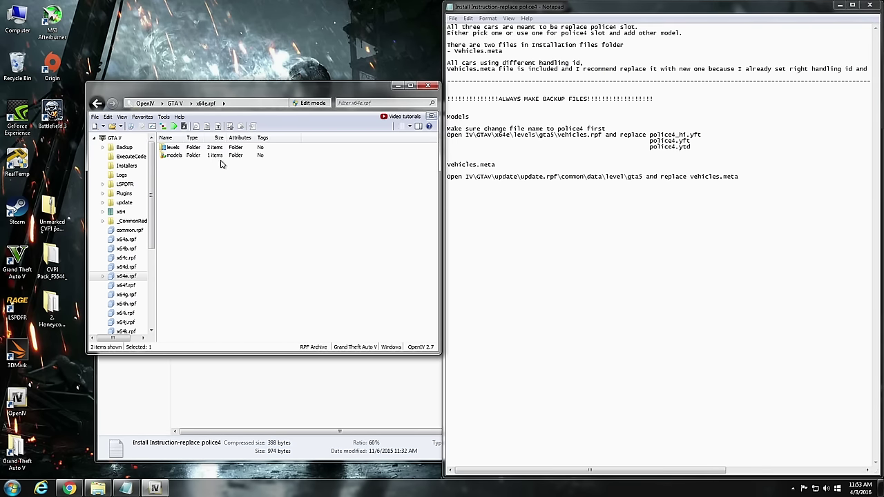
click(170, 149)
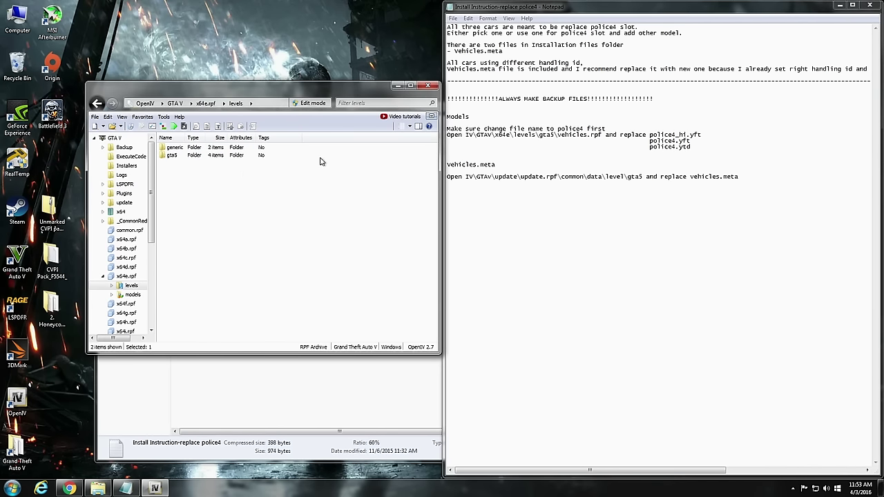
double_click(171, 156)
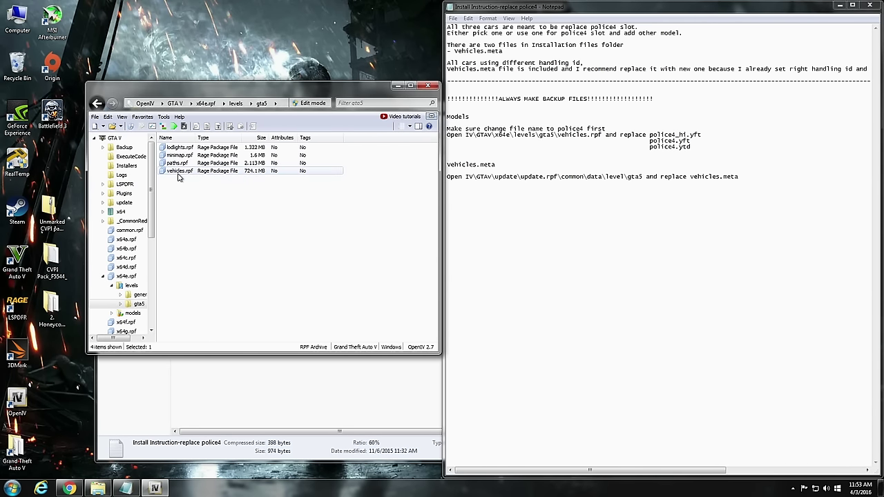
double_click(178, 172)
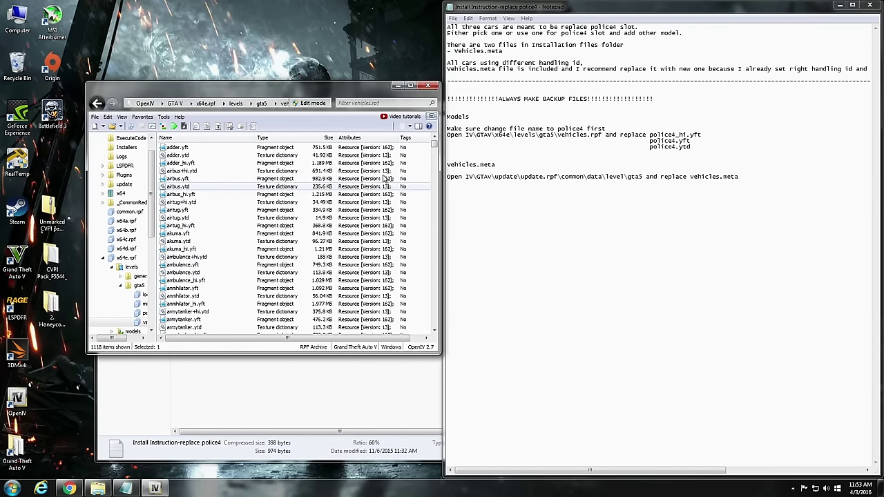
- Find police4.yft in vehicles.rpf, preview it in the model viewer from several angles and close the preview
drag(434, 148, 433, 248)
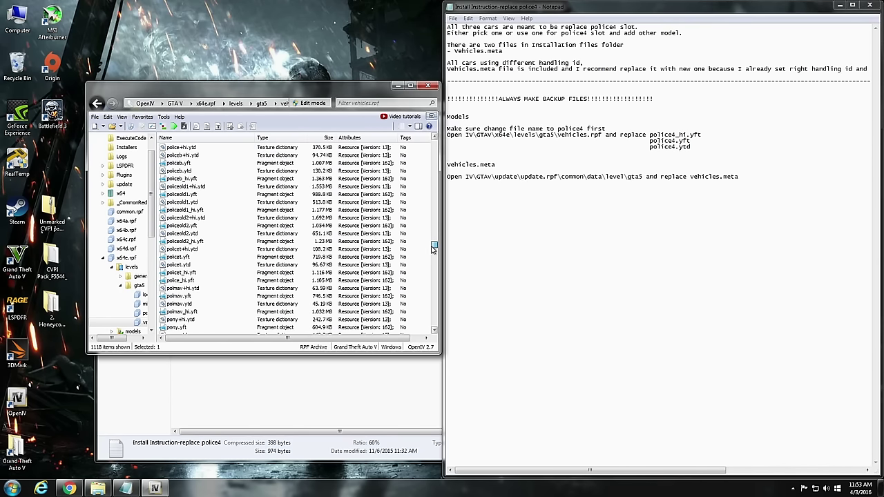
scroll(198, 237, down, 1)
scroll(202, 240, up, 5)
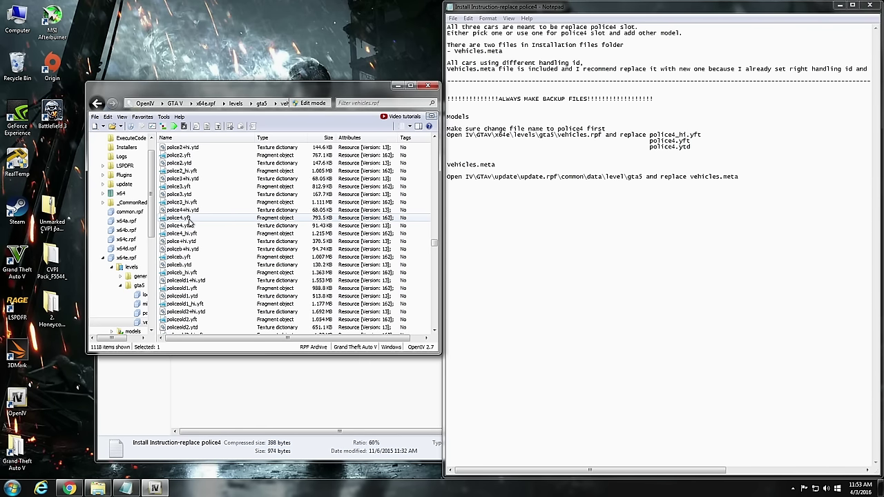
click(192, 219)
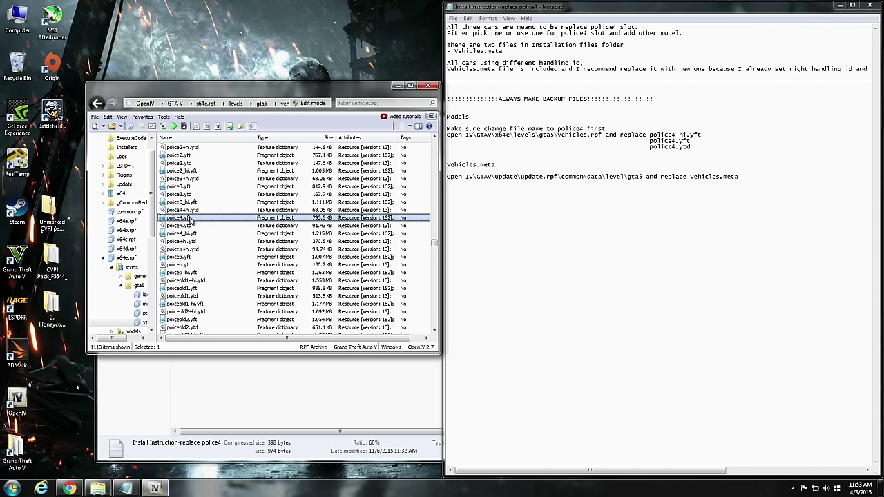
double_click(191, 220)
drag(192, 221, 299, 213)
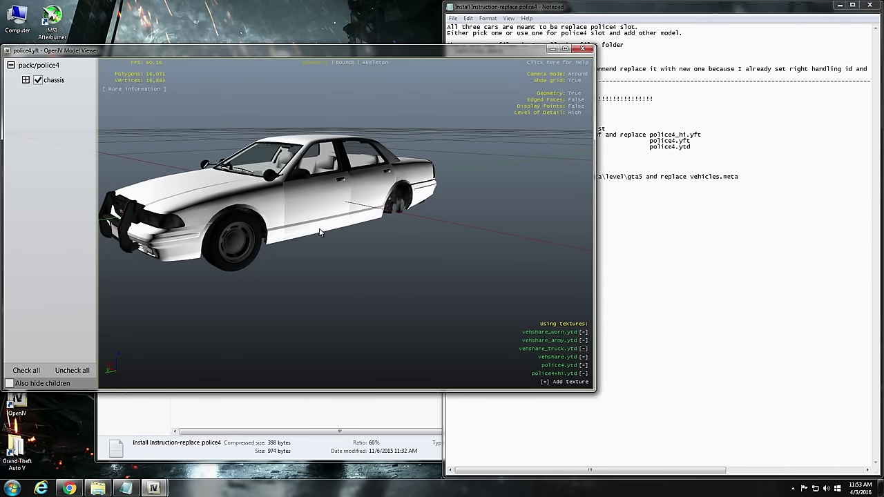
drag(411, 182, 195, 193)
drag(323, 193, 309, 209)
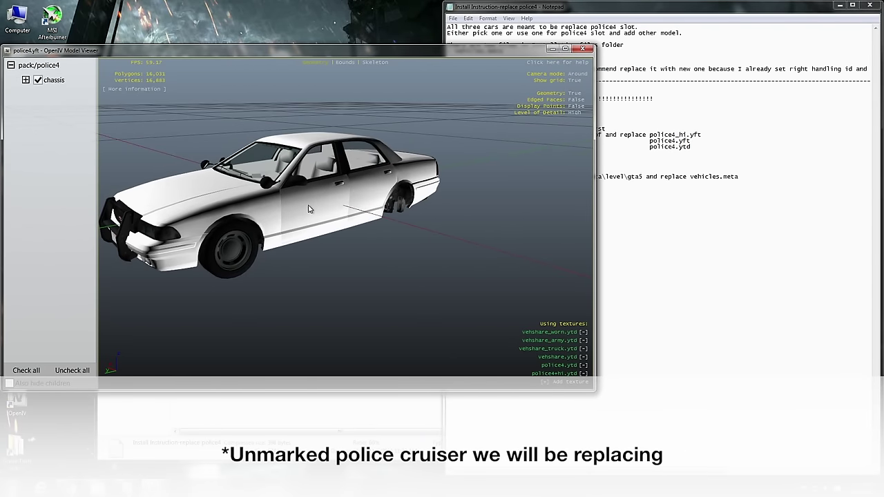
click(583, 49)
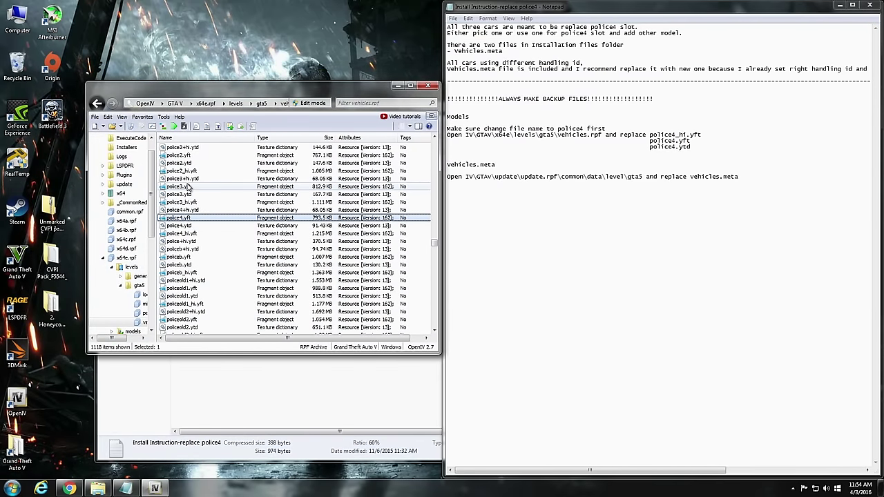
- Preview the police3.yft cruiser in the model viewer, rotate it and close the preview
click(188, 188)
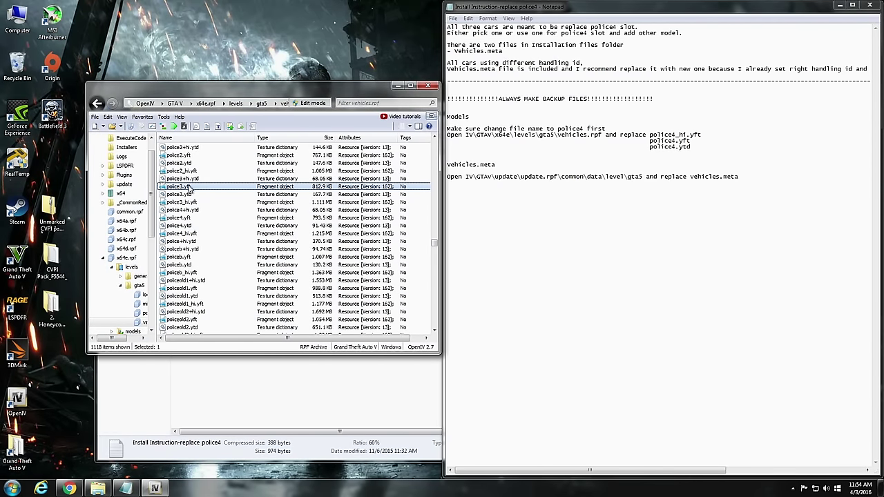
double_click(188, 187)
drag(188, 184, 219, 219)
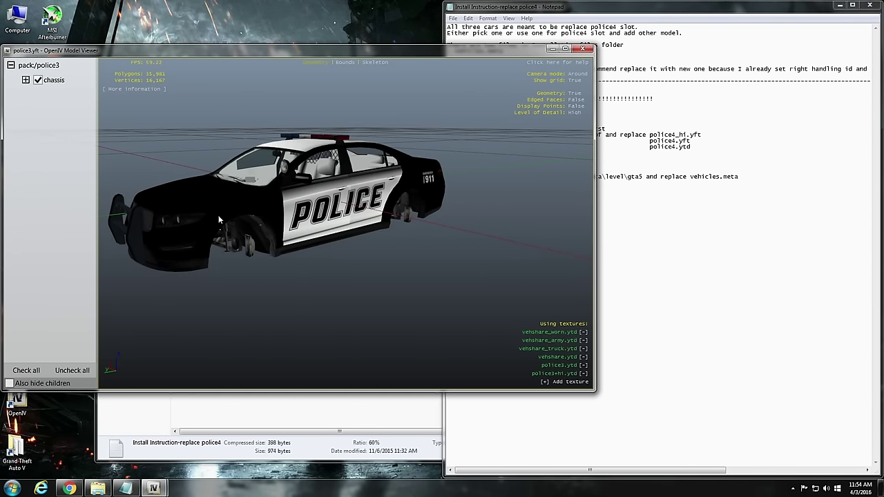
drag(219, 220, 201, 220)
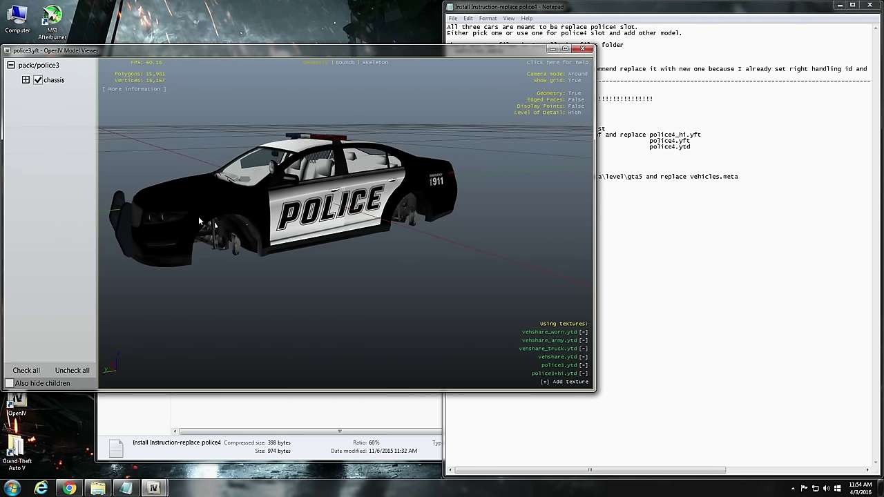
click(583, 50)
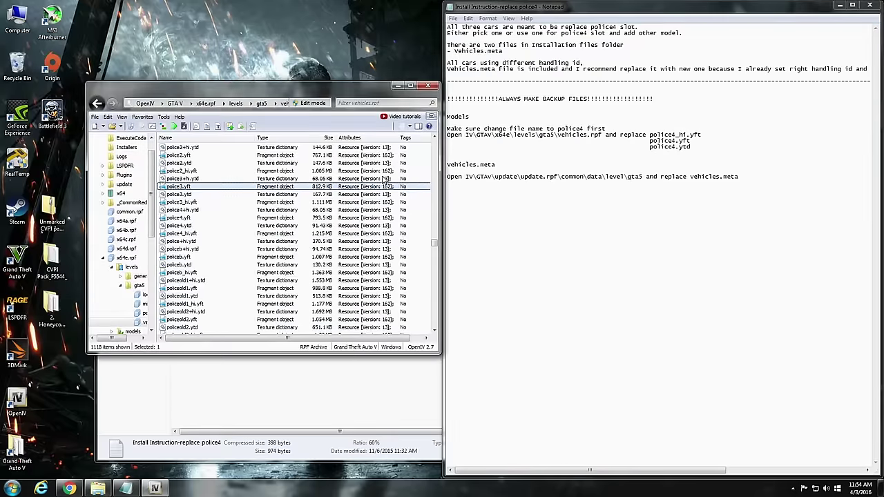
- Extract police4+hi.ytd, police4.yft, police4.ytd and police4_hi.yft from vehicles.rpf into the Grand Theft Auto V\Backup\FBI-POLICE4_NEW folder
click(192, 218)
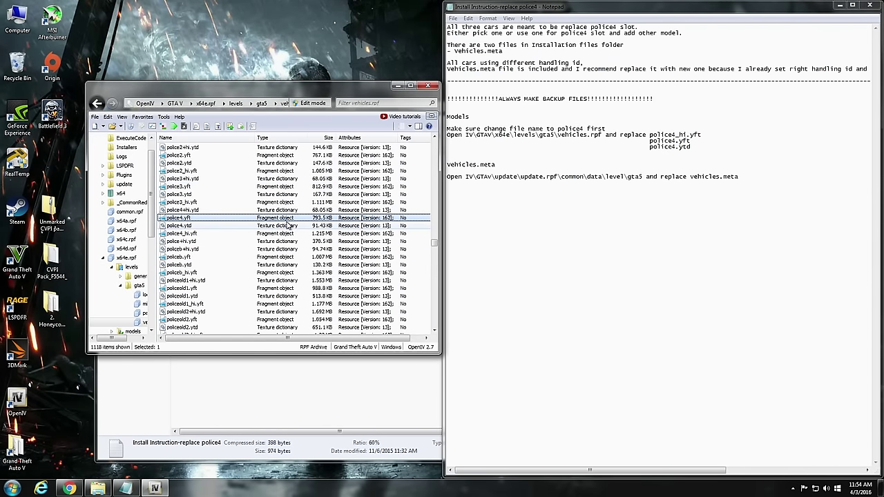
click(188, 211)
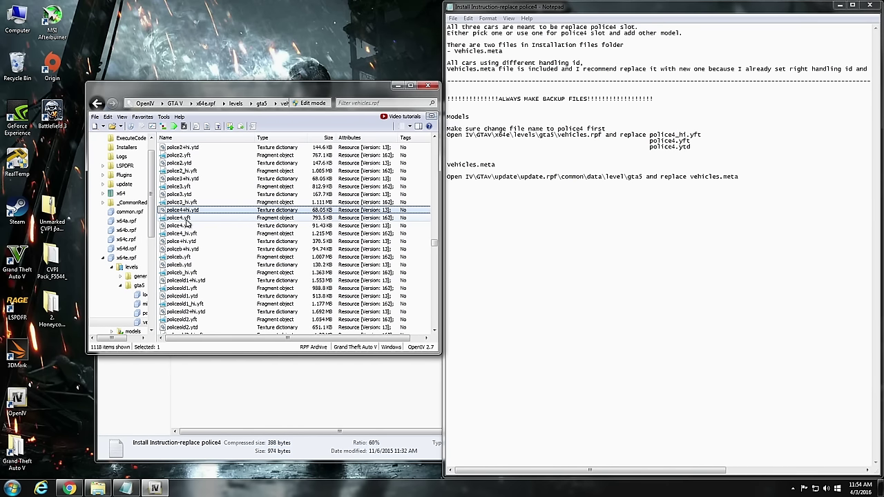
shift+click(188, 226)
shift+click(195, 234)
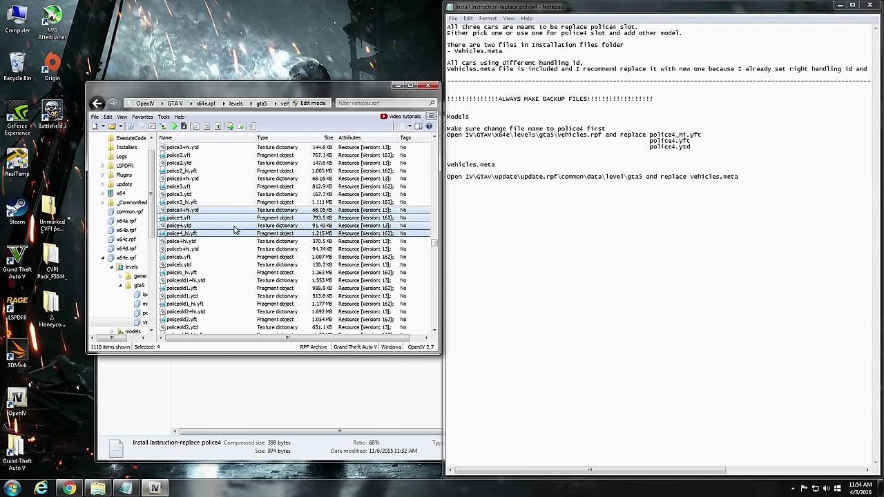
right_click(204, 214)
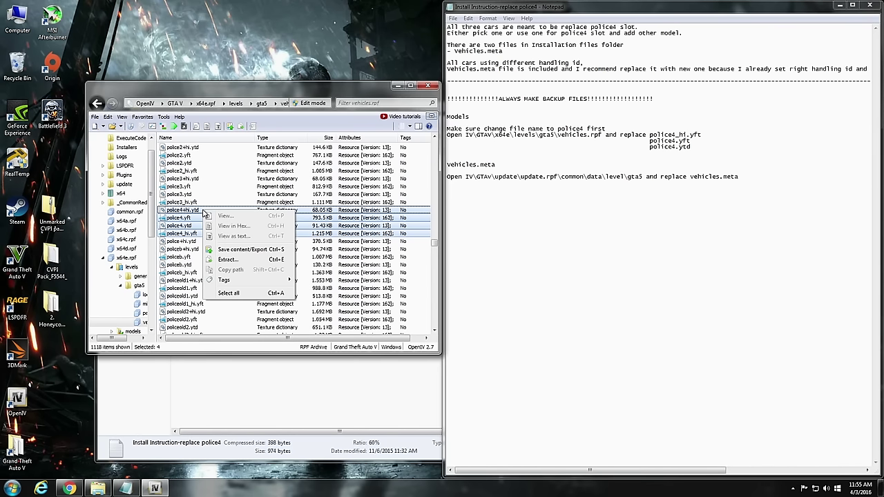
click(242, 260)
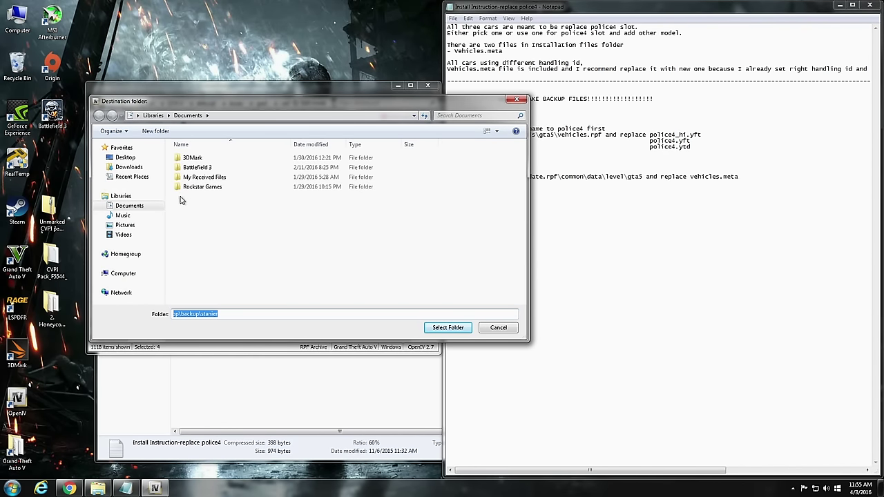
click(125, 158)
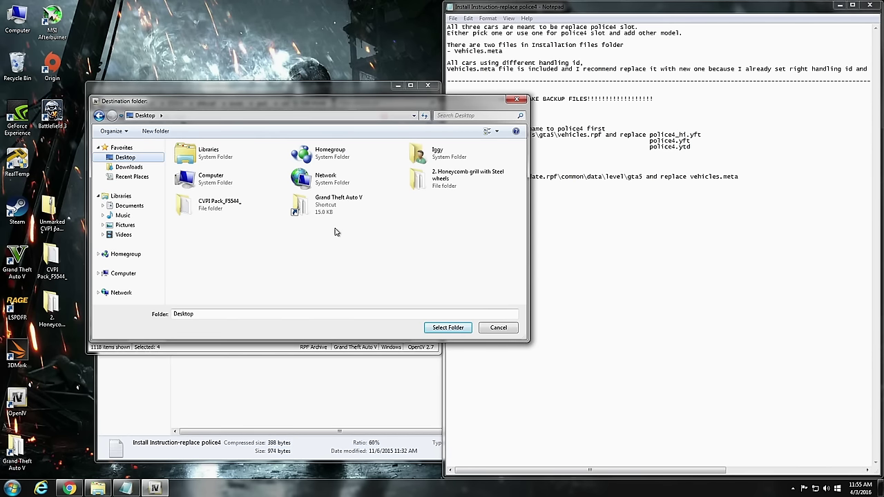
double_click(333, 207)
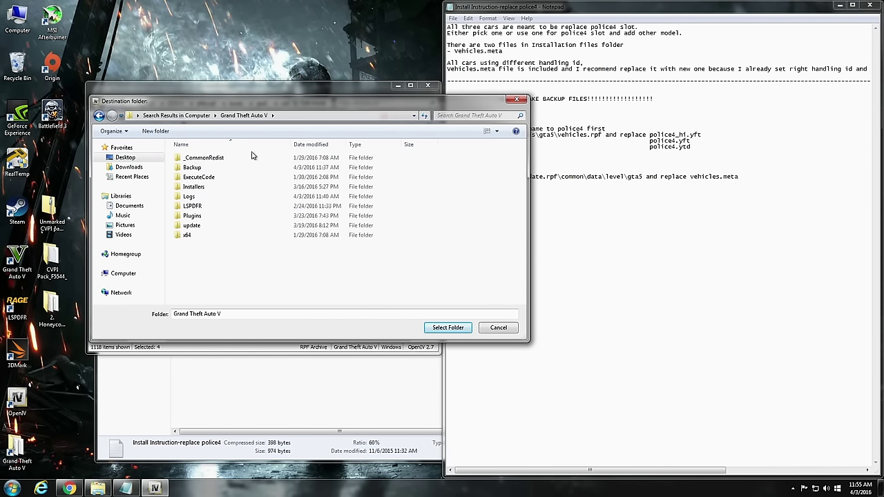
double_click(198, 170)
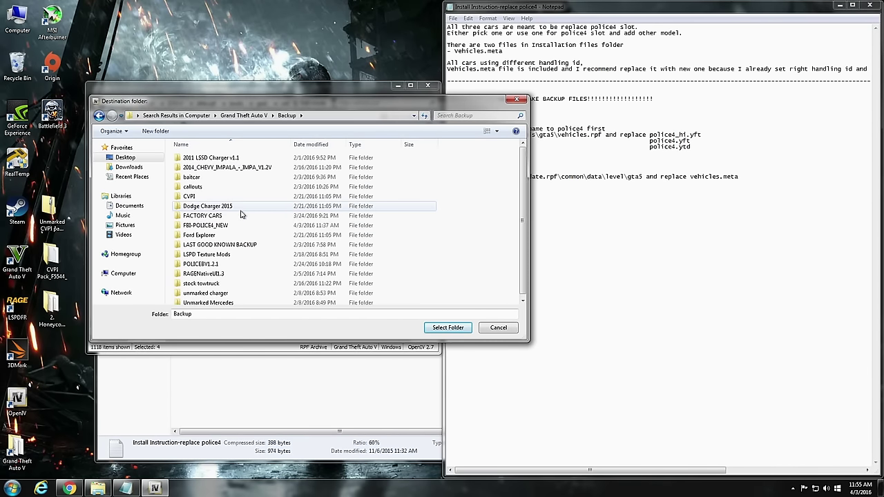
double_click(216, 232)
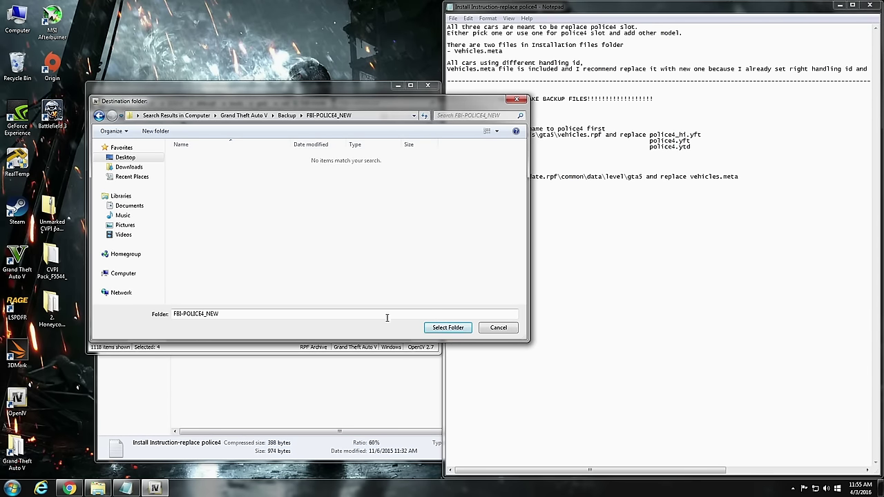
click(448, 327)
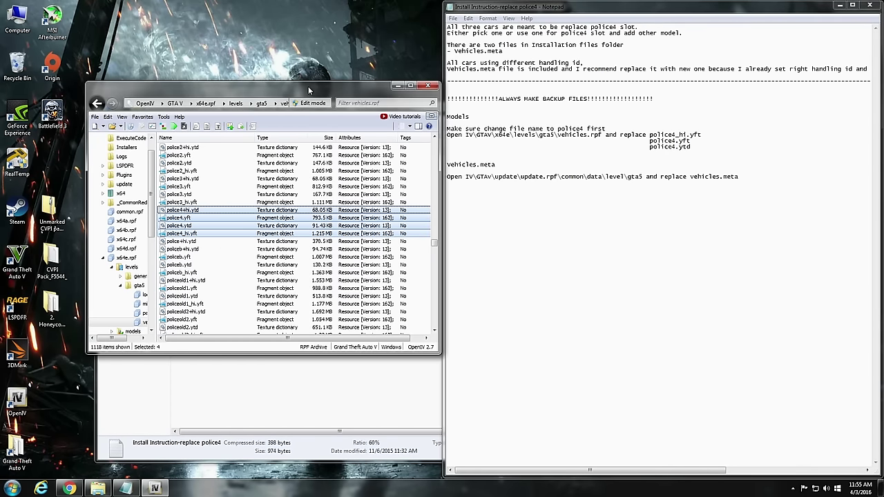
- Minimize the pack's installation files window, open the "2. Honeycomb grill with Steel wheels" folder and arrange it beside the instructions and OpenIV
drag(309, 90, 230, 88)
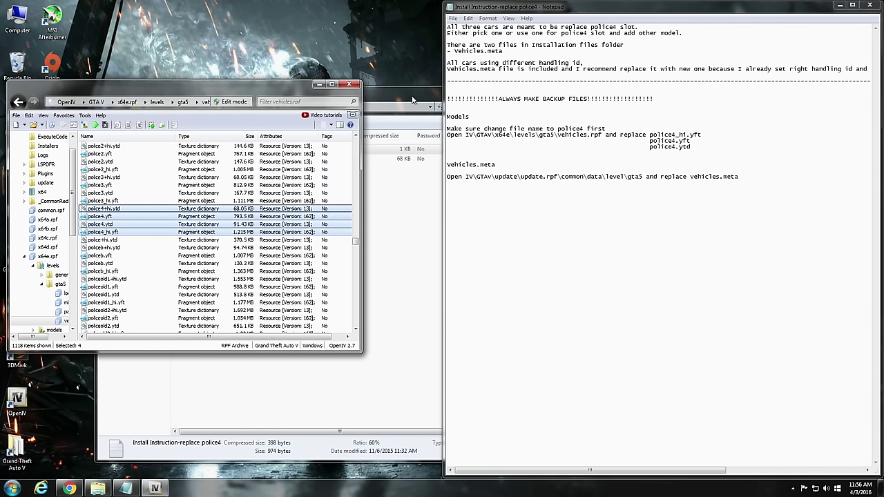
drag(263, 89, 743, 196)
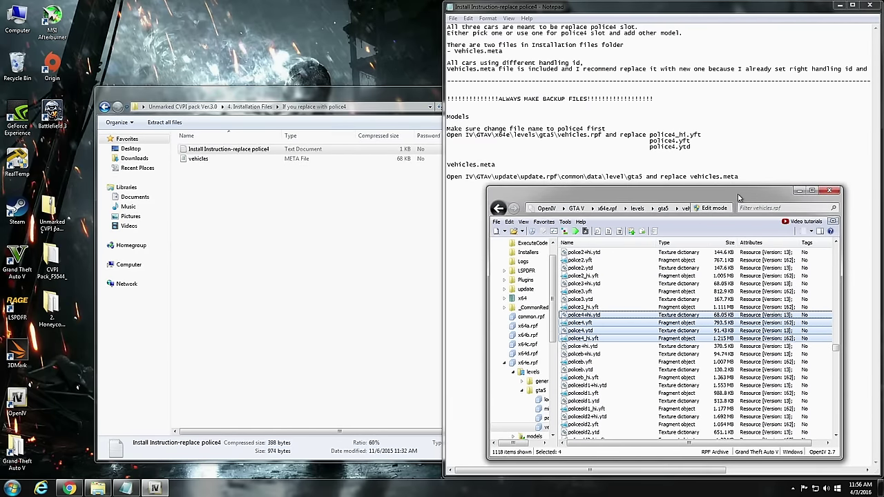
click(328, 96)
drag(328, 96, 290, 86)
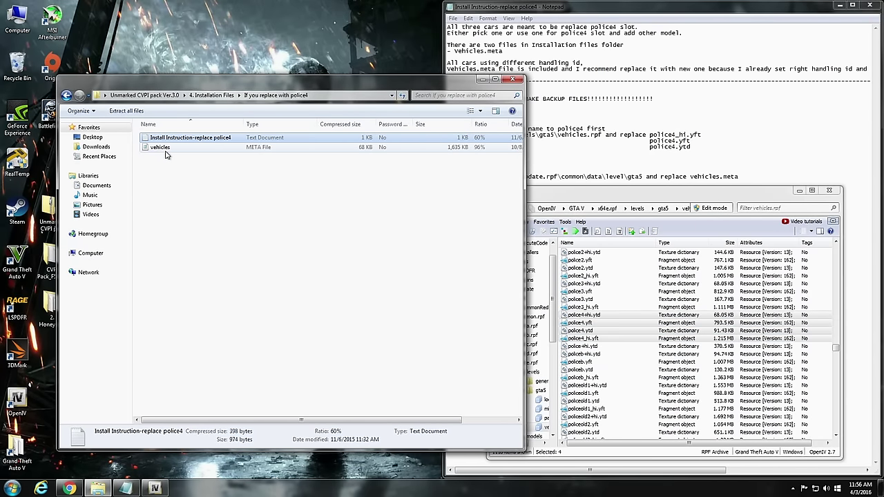
click(483, 80)
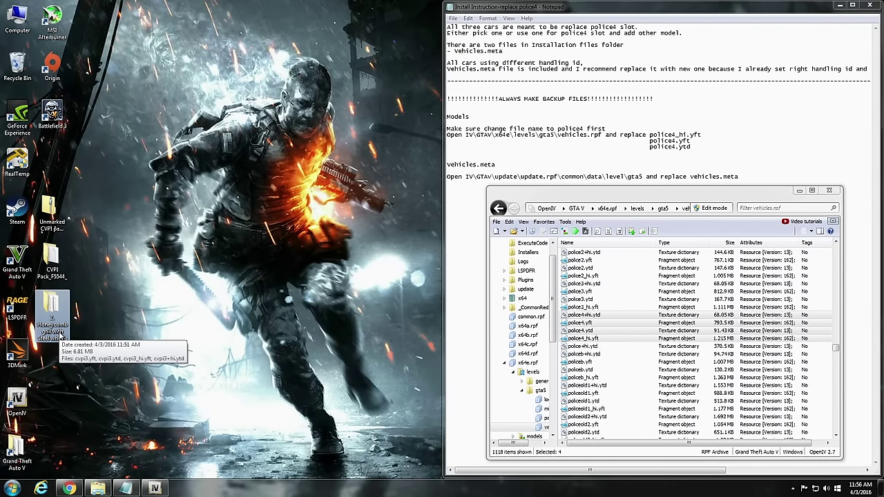
double_click(53, 307)
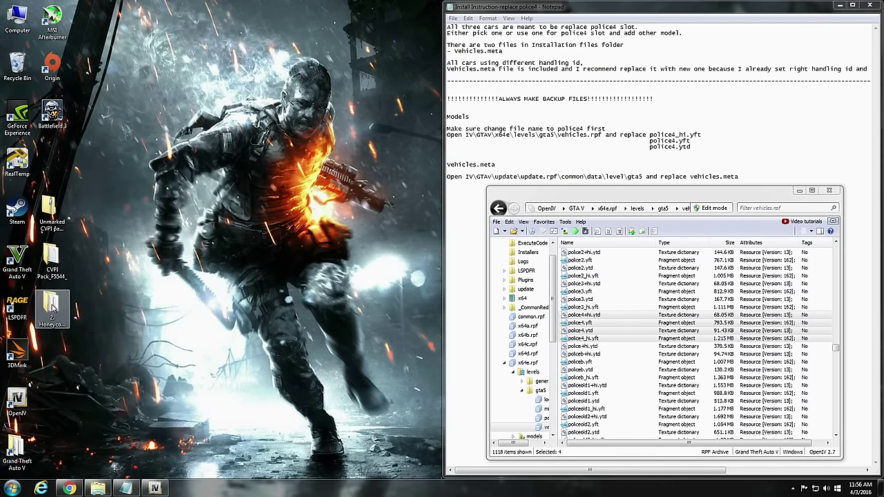
drag(254, 94, 167, 39)
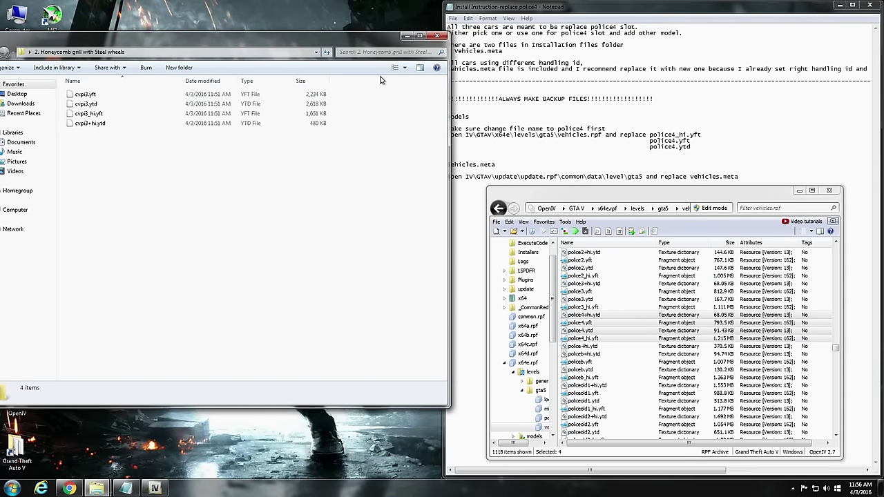
drag(369, 34, 359, 28)
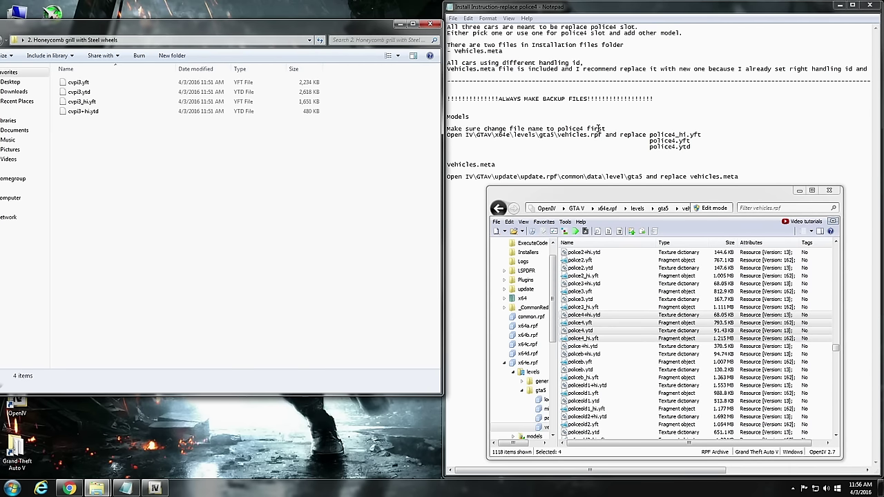
- Rename cvpi3.yft in the Honeycomb grill folder to police4.yft
click(80, 83)
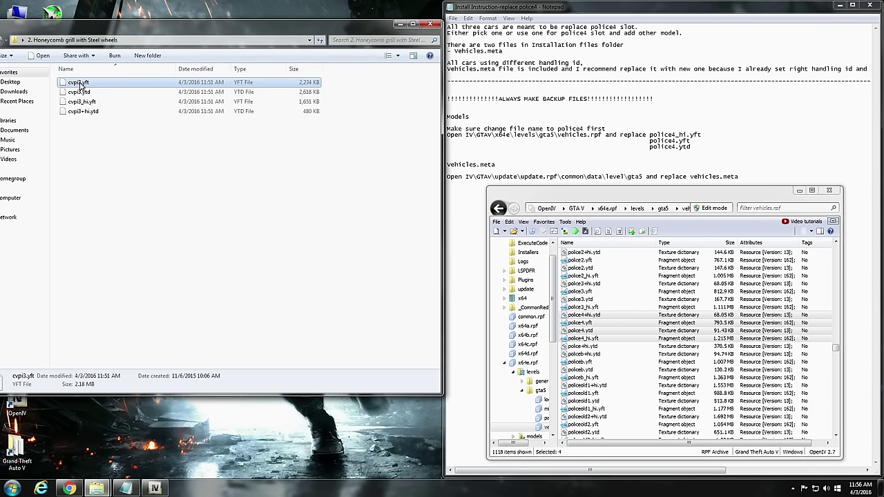
click(82, 86)
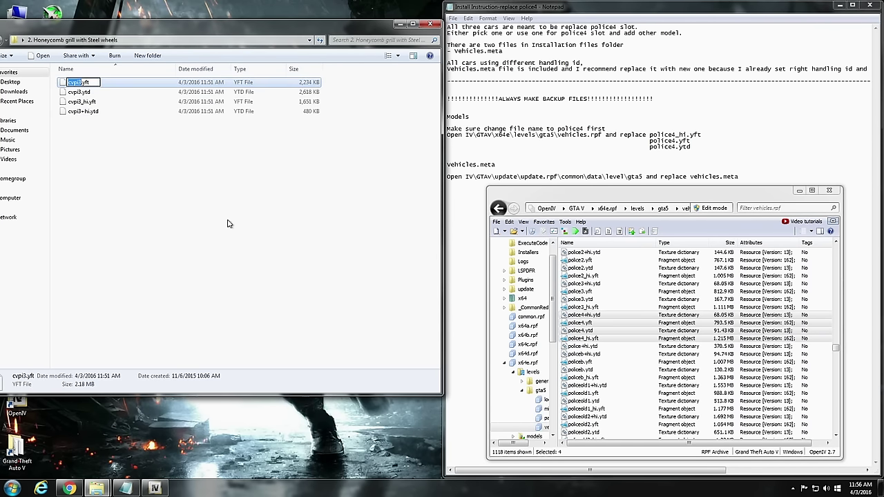
text(police4)
click(229, 224)
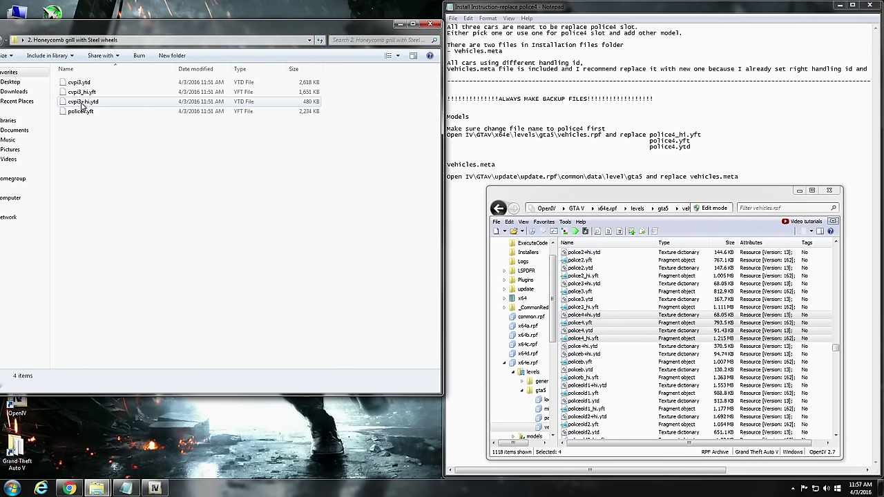
- Rename cvpi3+hi.ytd to police4+hi.ytd, keeping the +hi suffix
click(81, 105)
click(81, 105)
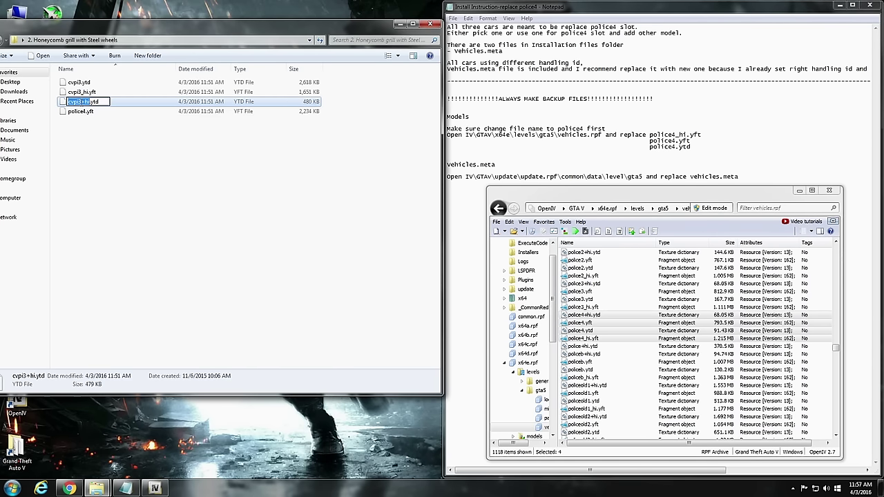
click(81, 102)
key(BackSpace)
key(BackSpace)
text(police4)
key(Return)
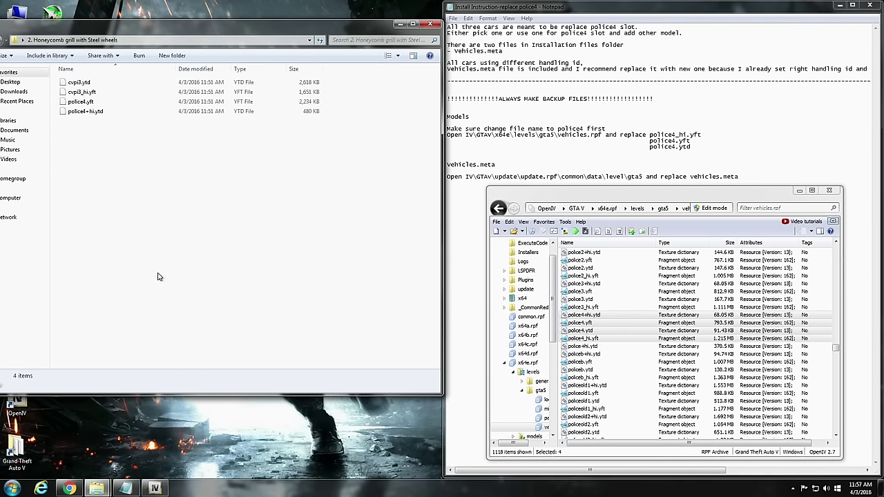
- Rename cvpi3_hi.yft to police4_hi.yft, keeping the _hi suffix
click(87, 92)
click(80, 93)
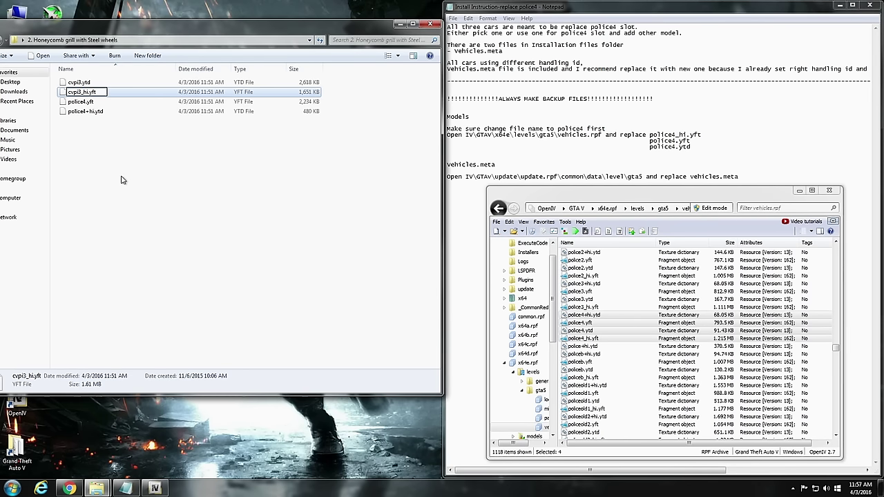
key(BackSpace)
key(BackSpace)
key(BackSpace)
key(BackSpace)
key(BackSpace)
text(police4)
click(121, 179)
- Rename cvpi3.ytd to police4.ytd
click(80, 83)
click(81, 83)
text(police4)
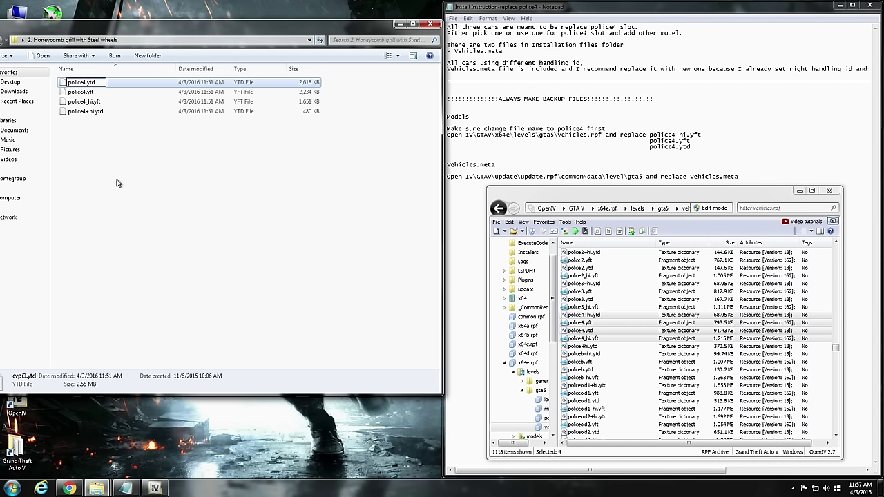
click(116, 183)
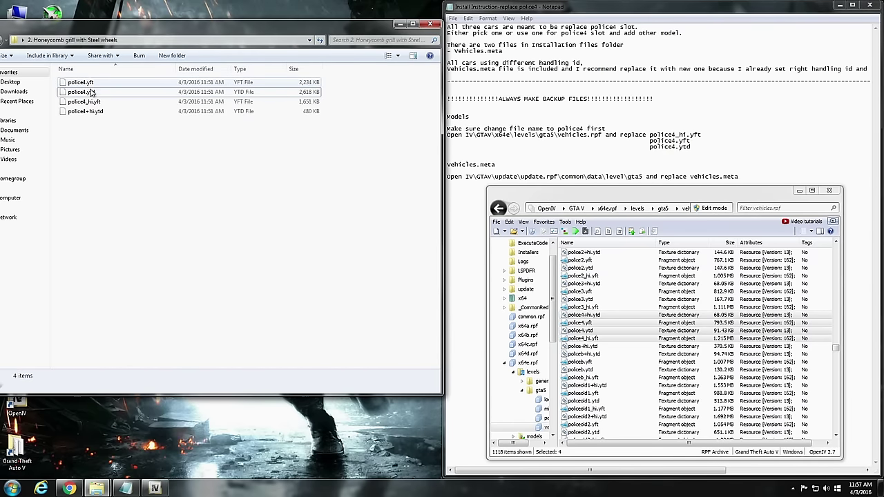
- Switch to OpenIV, place its window next to the renamed files, and enable edit mode for vehicles.rpf
drag(625, 198, 356, 130)
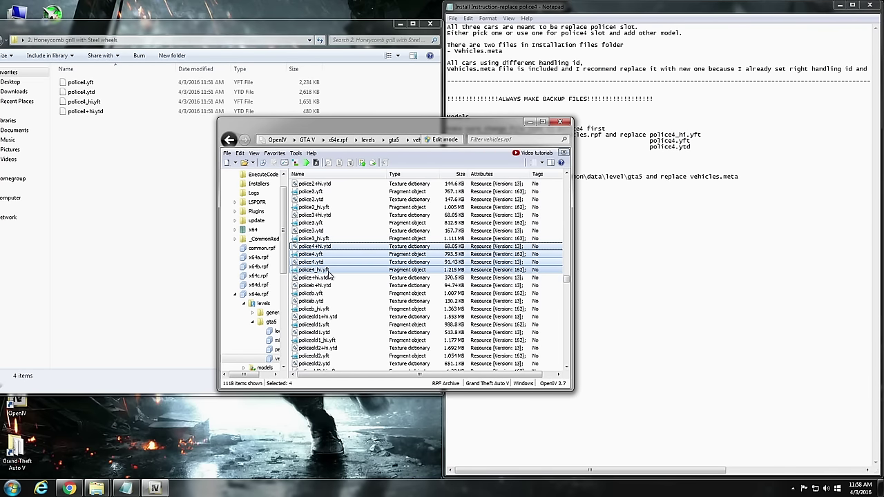
drag(422, 131, 540, 151)
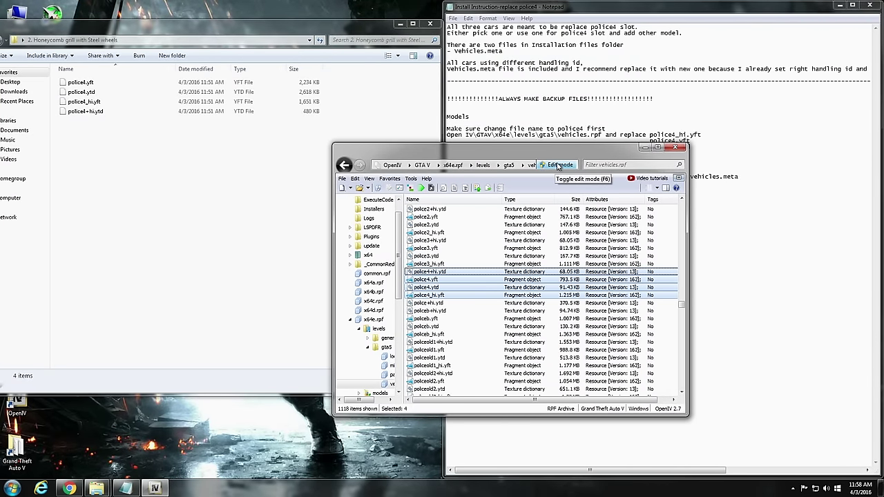
click(559, 169)
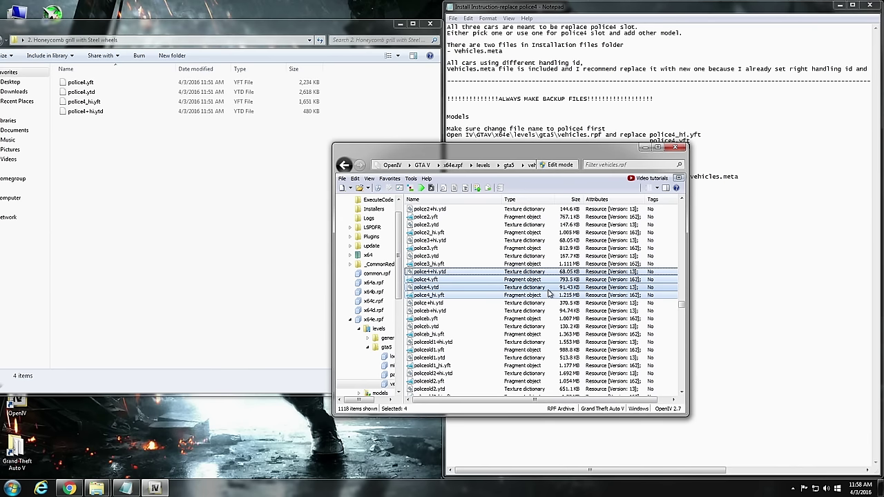
click(556, 169)
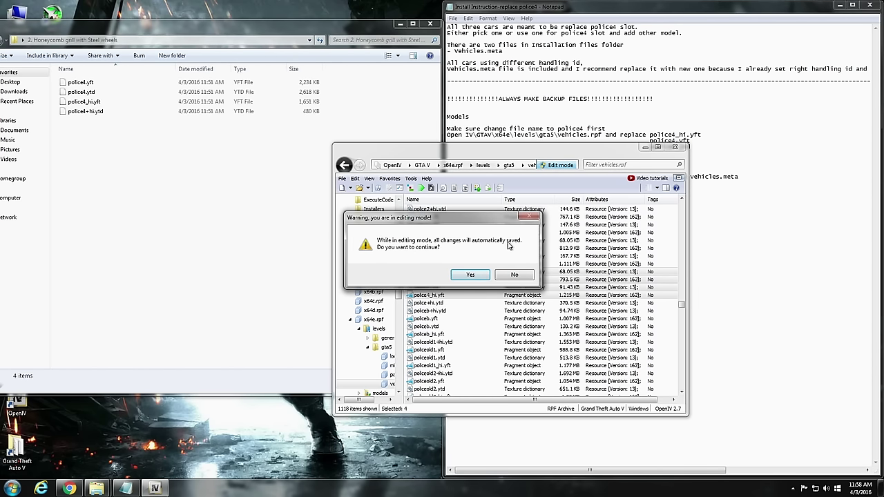
click(470, 275)
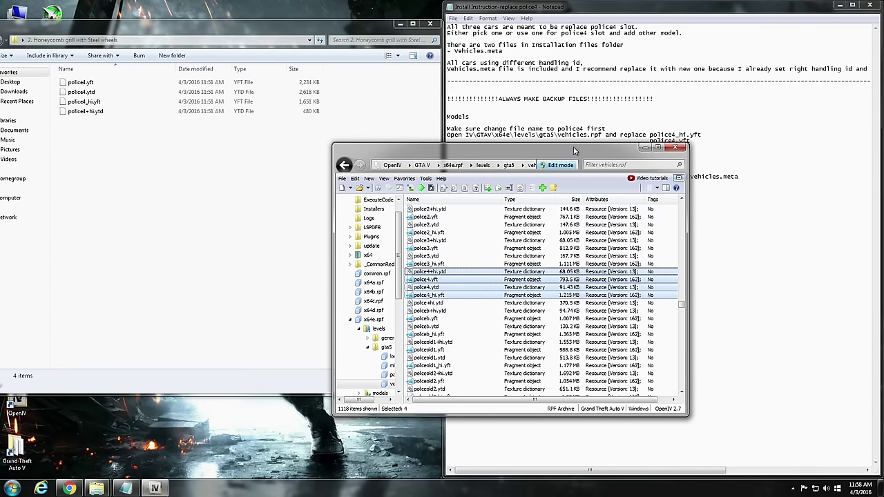
- Replace the four police4 files in vehicles.rpf with the renamed files from the Honeycomb grill folder
drag(483, 148, 513, 127)
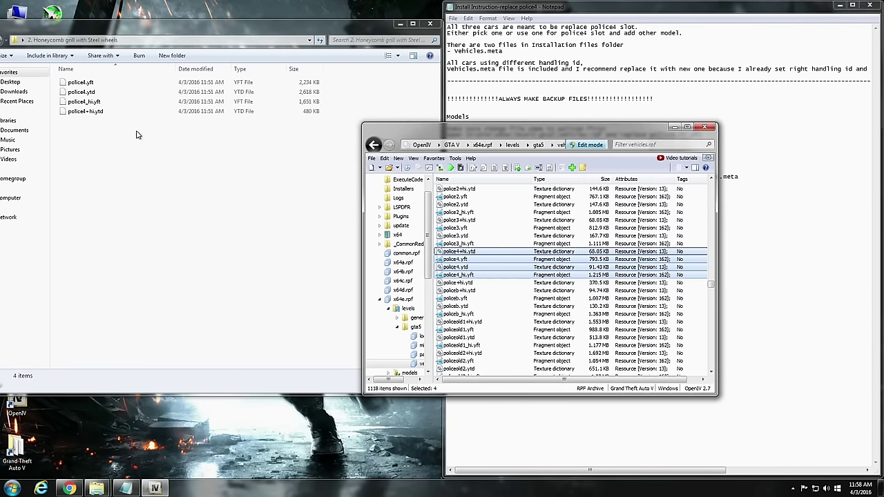
mouse_move(127, 150)
mouse_down()
mouse_move(84, 102)
mouse_move(86, 80)
mouse_move(114, 107)
mouse_move(536, 252)
mouse_move(657, 278)
mouse_move(669, 273)
mouse_up()
drag(625, 131, 606, 110)
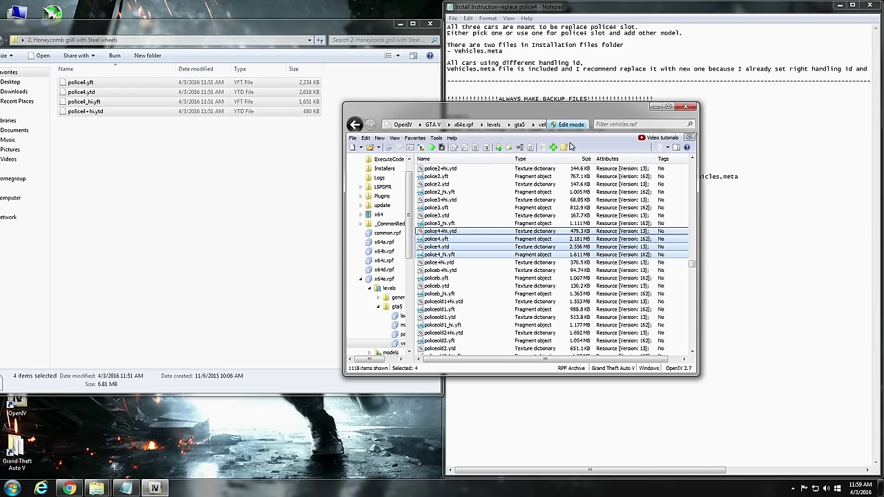
- Turn off edit mode, close the Honeycomb grill folder and place the OpenIV window beside the install instructions
click(577, 128)
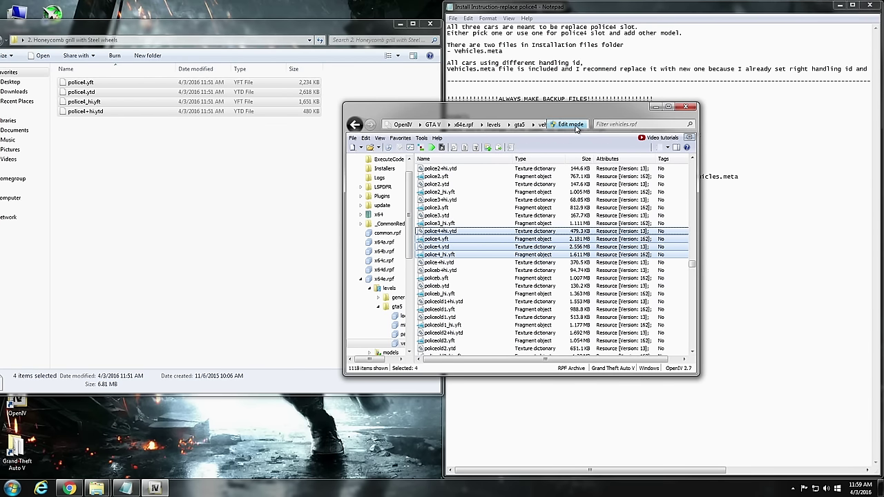
click(325, 24)
click(430, 25)
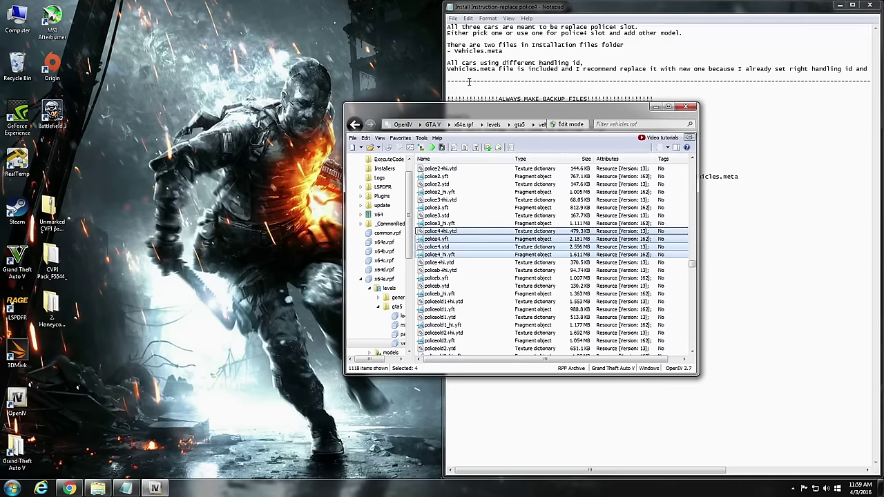
drag(518, 109, 241, 53)
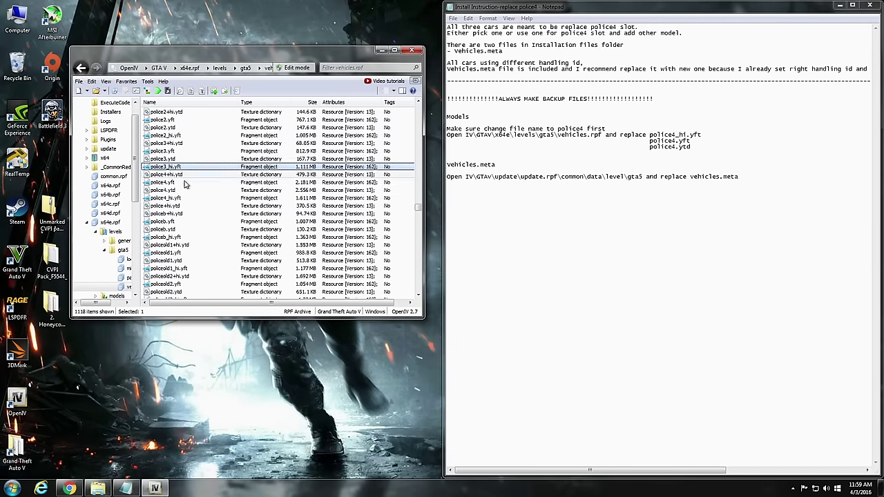
- Preview police4.yft in the model viewer, inspect the car from several sides, and close the viewer
click(163, 182)
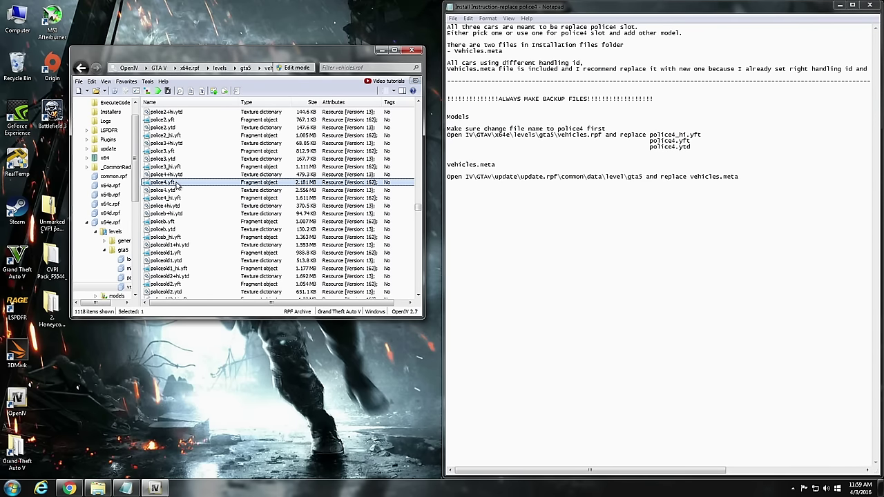
double_click(177, 183)
drag(243, 190, 382, 182)
drag(239, 177, 298, 181)
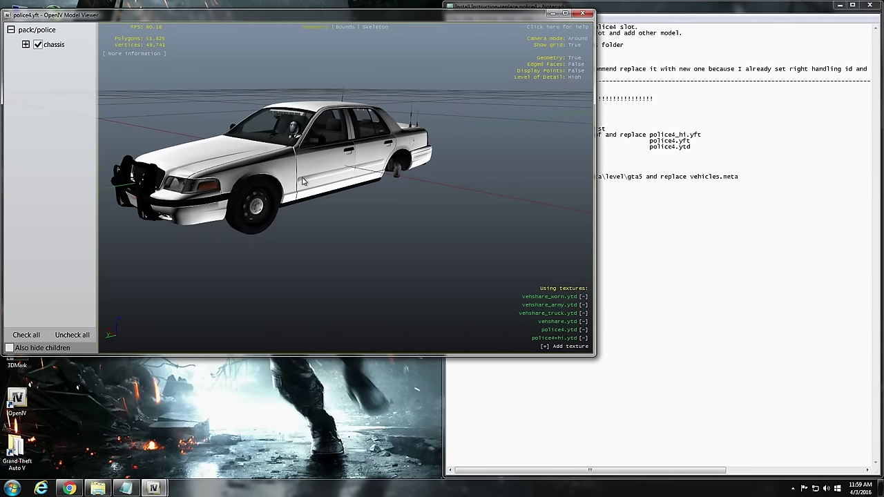
drag(367, 151, 276, 178)
drag(349, 165, 238, 171)
drag(429, 190, 245, 186)
mouse_move(363, 169)
mouse_down()
mouse_move(244, 181)
mouse_move(324, 177)
mouse_move(297, 178)
mouse_up()
drag(416, 187, 283, 188)
click(584, 15)
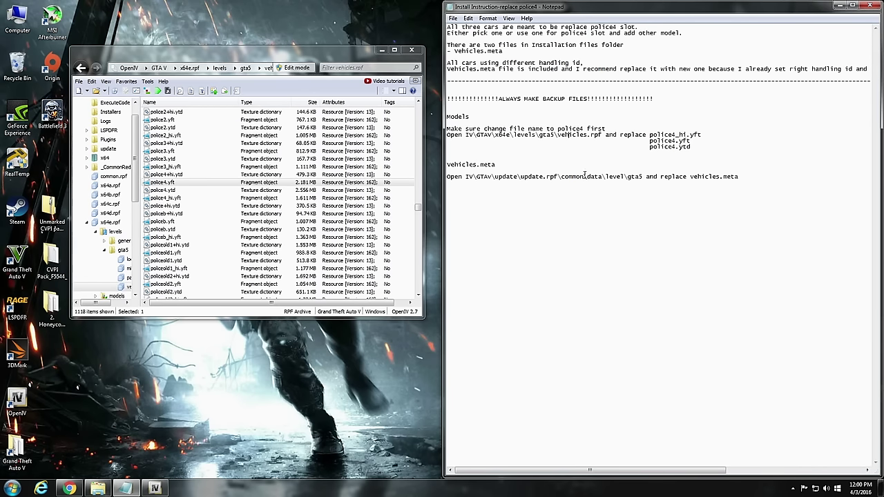
- Check the vehicles.meta path in the install instructions and go to the gta5 levels folder under common\data in update.rpf
drag(449, 178, 707, 177)
key(Home)
key(shift+End)
click(726, 177)
drag(338, 59, 338, 81)
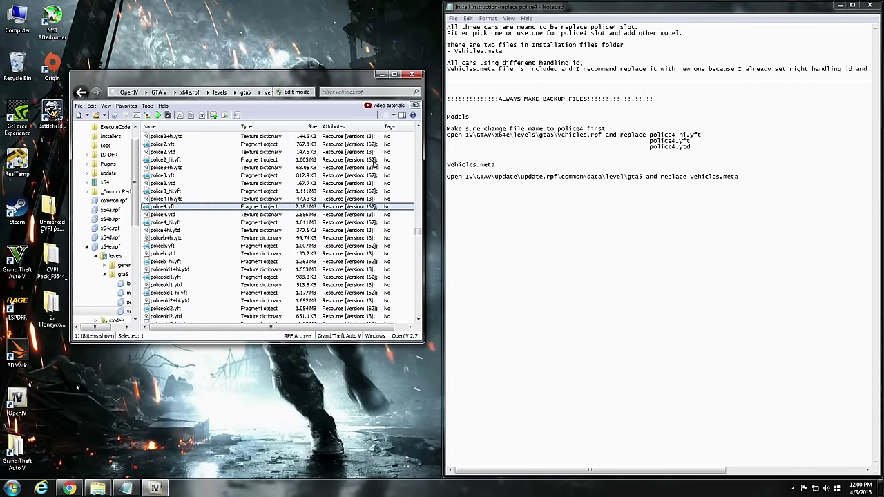
click(159, 93)
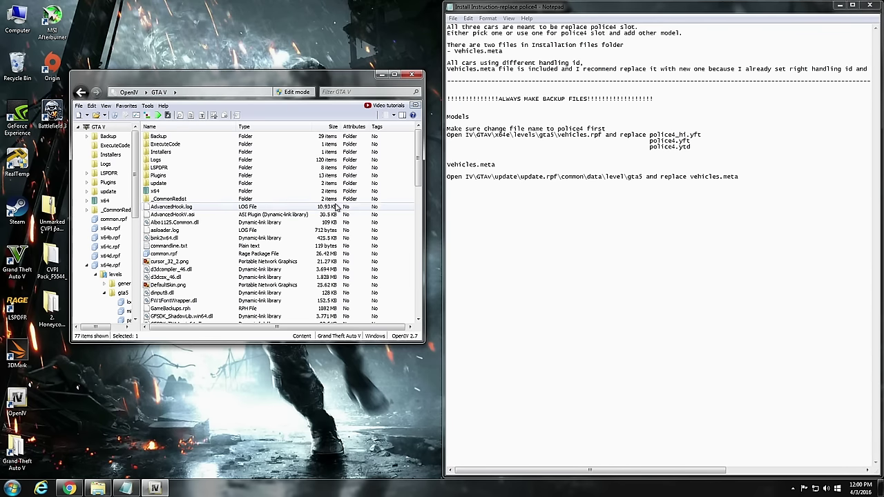
double_click(157, 183)
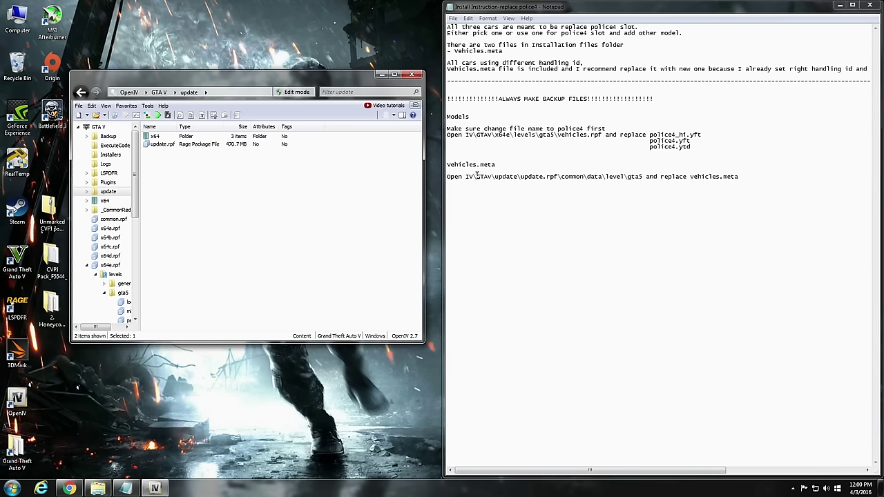
double_click(162, 144)
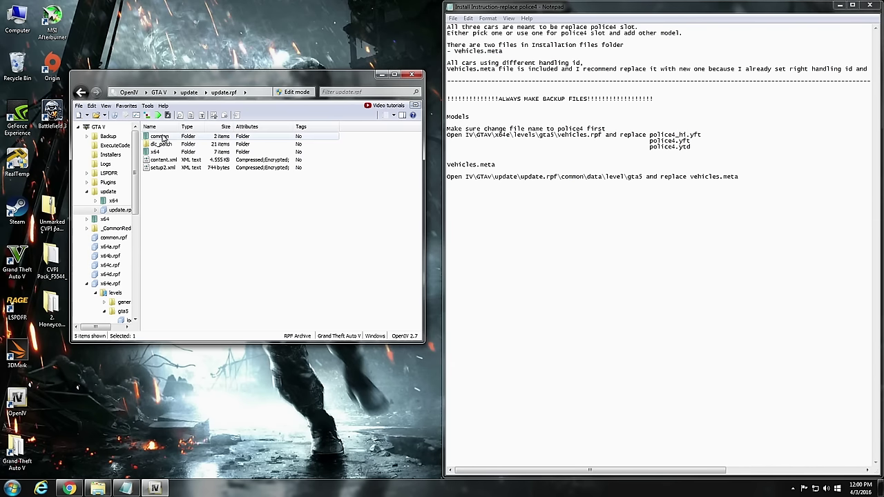
double_click(158, 137)
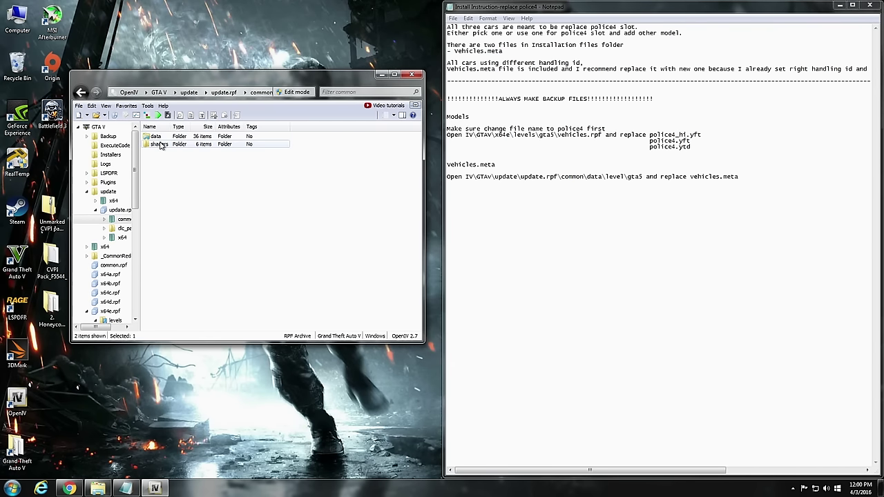
double_click(156, 137)
double_click(163, 176)
double_click(158, 138)
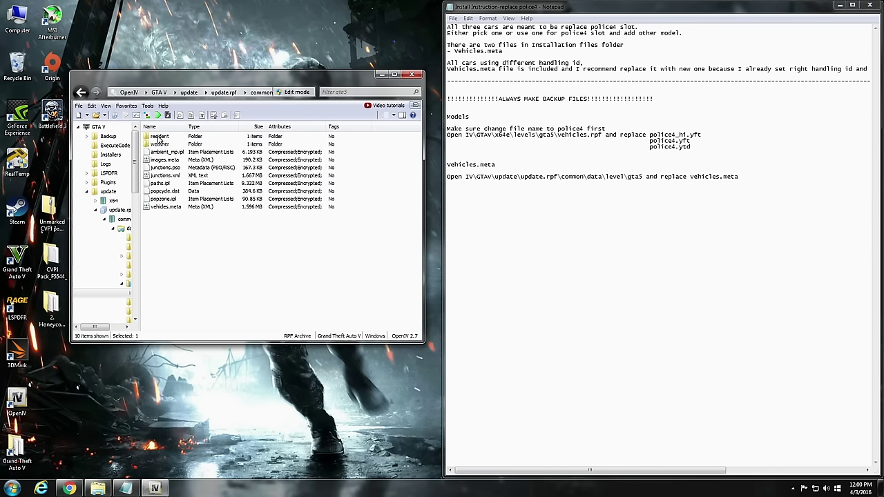
- Extract the original vehicles.meta into the FBI-POLICE4_NEW backup folder
right_click(174, 211)
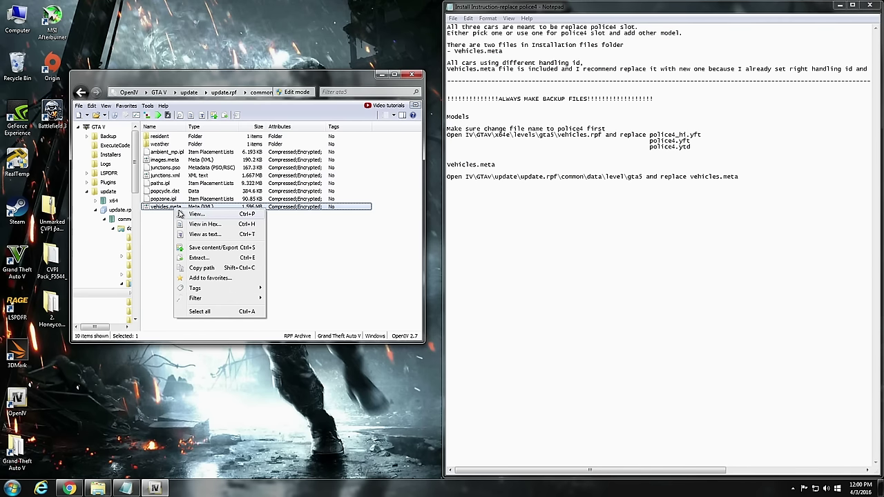
click(211, 259)
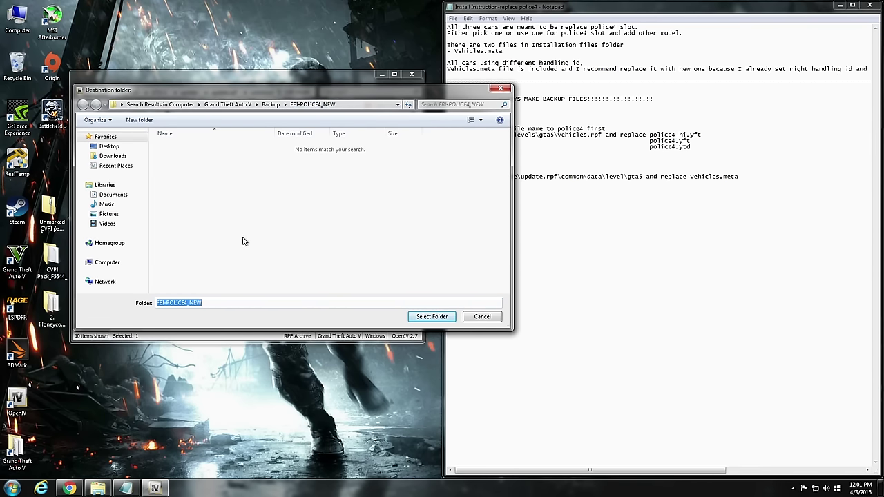
click(439, 319)
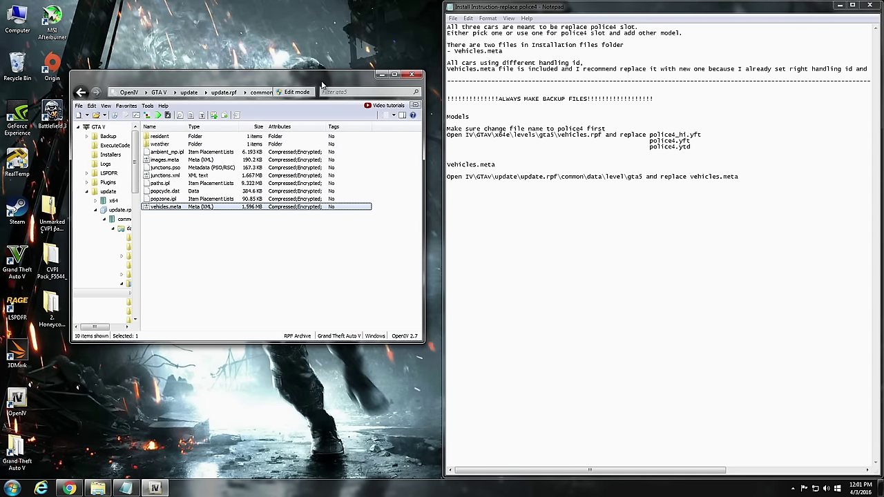
- Arrange the "If you replace with police4" folder beside the OpenIV window and enable edit mode for update.rpf
drag(322, 78, 623, 190)
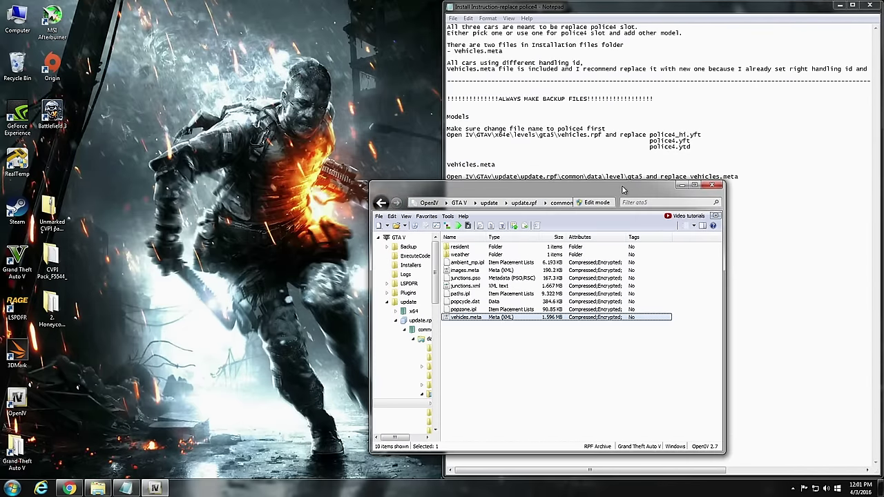
click(98, 489)
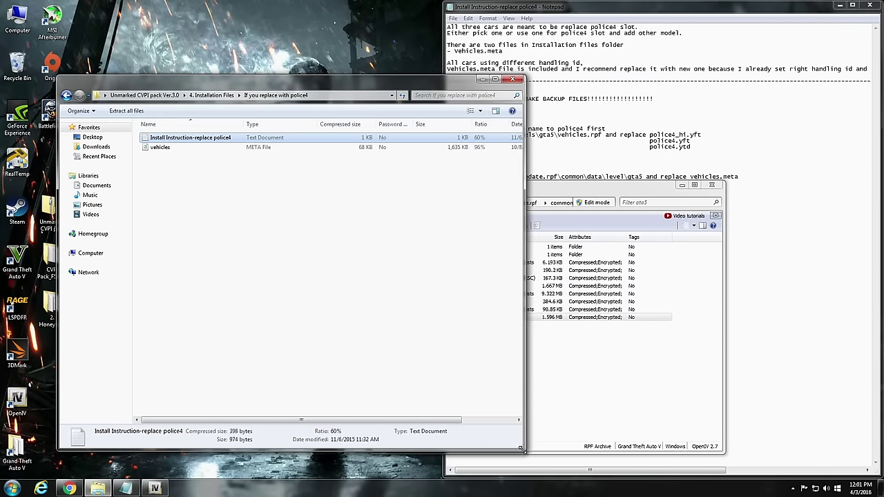
drag(523, 448, 343, 319)
drag(228, 80, 200, 43)
drag(520, 193, 436, 154)
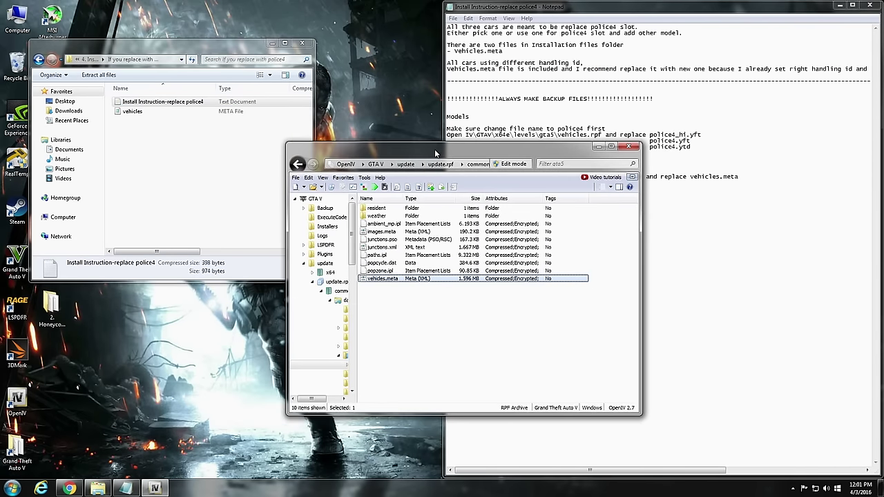
click(515, 164)
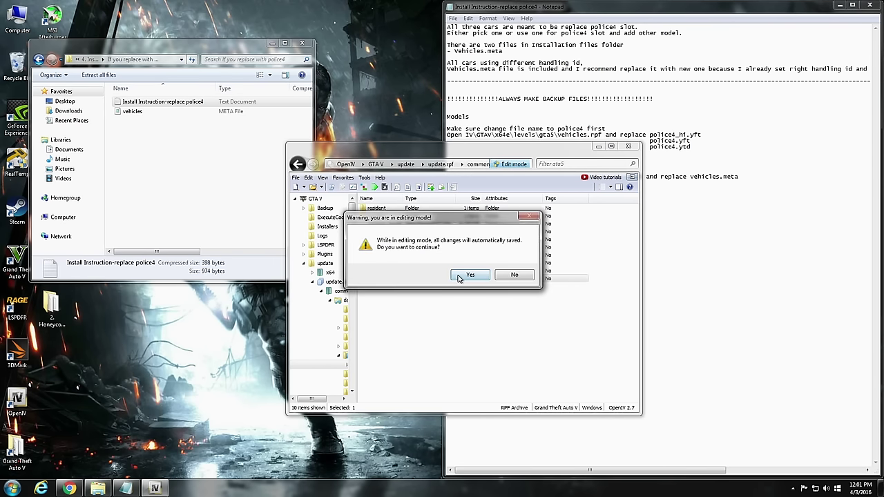
click(471, 275)
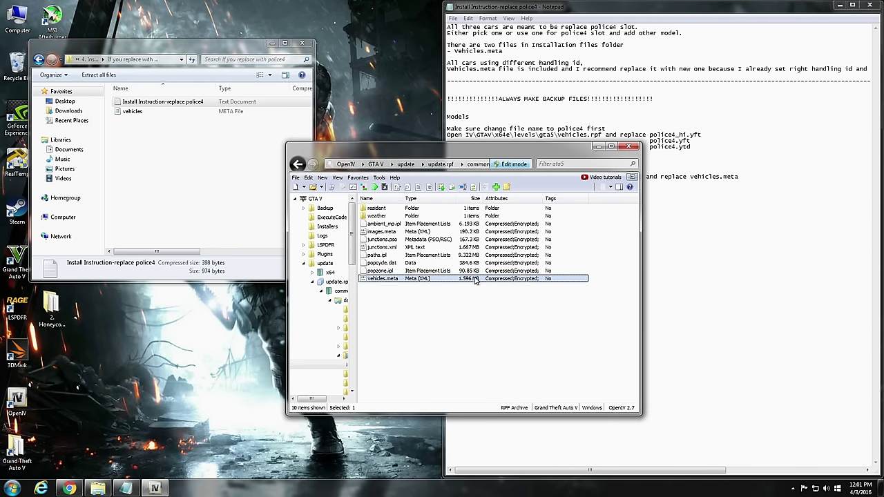
- Copy the pack's vehicles META file out of its archive onto the desktop and close the archive folder
drag(132, 111, 497, 297)
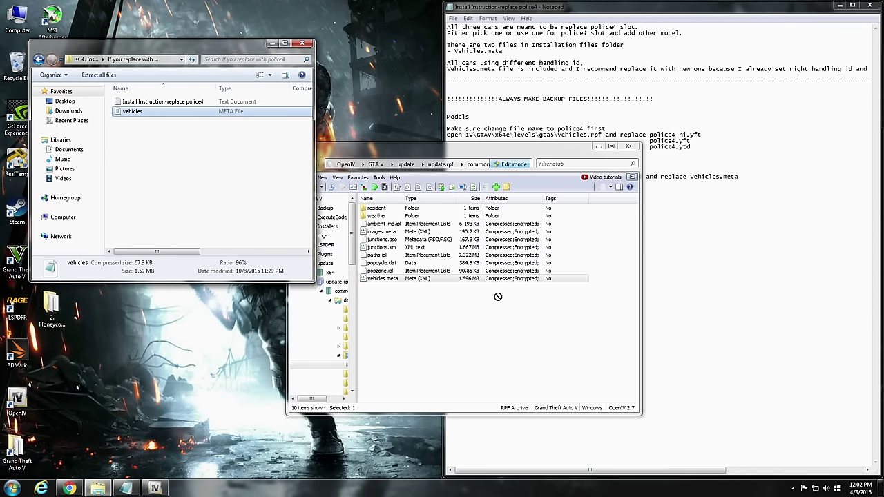
drag(497, 297, 218, 160)
drag(313, 282, 347, 309)
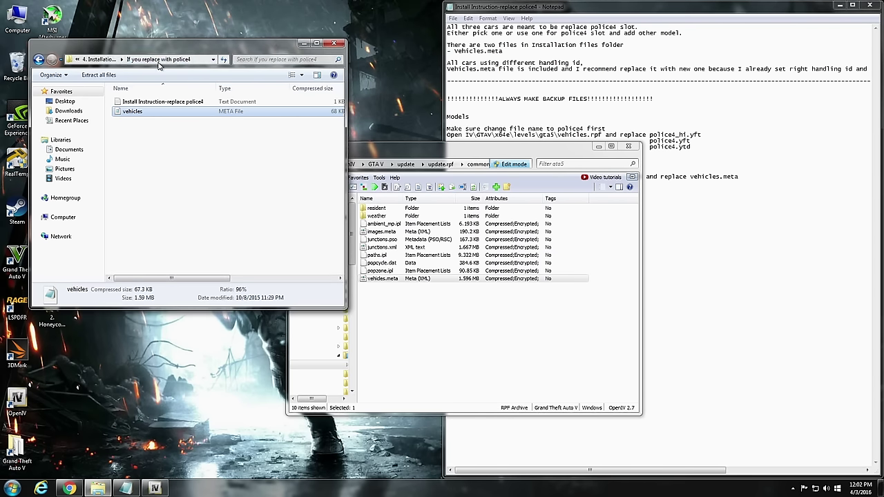
drag(184, 44, 271, 31)
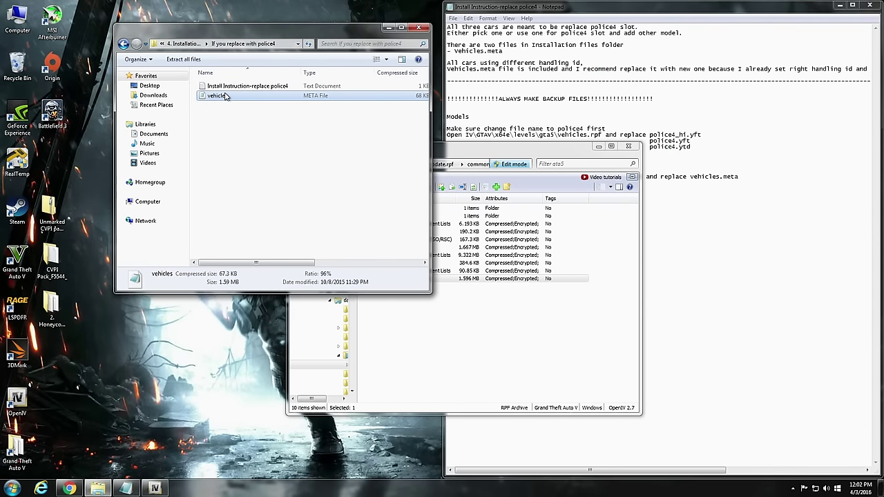
drag(225, 99, 63, 366)
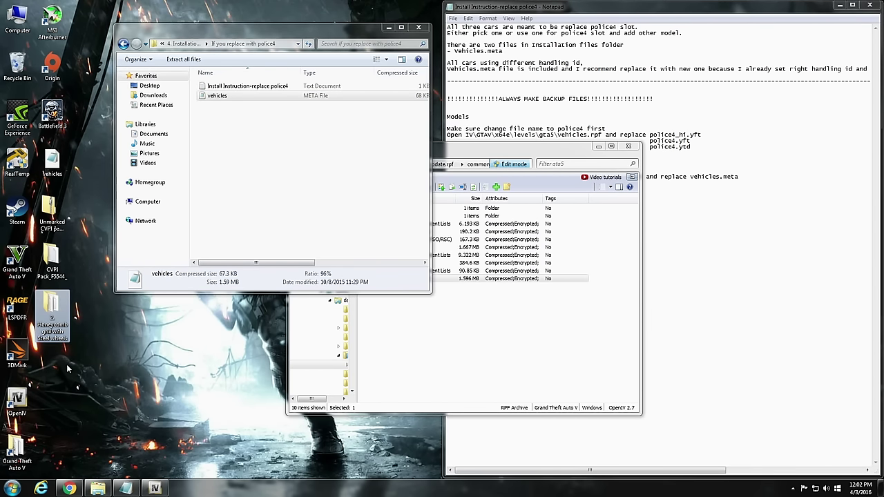
click(420, 30)
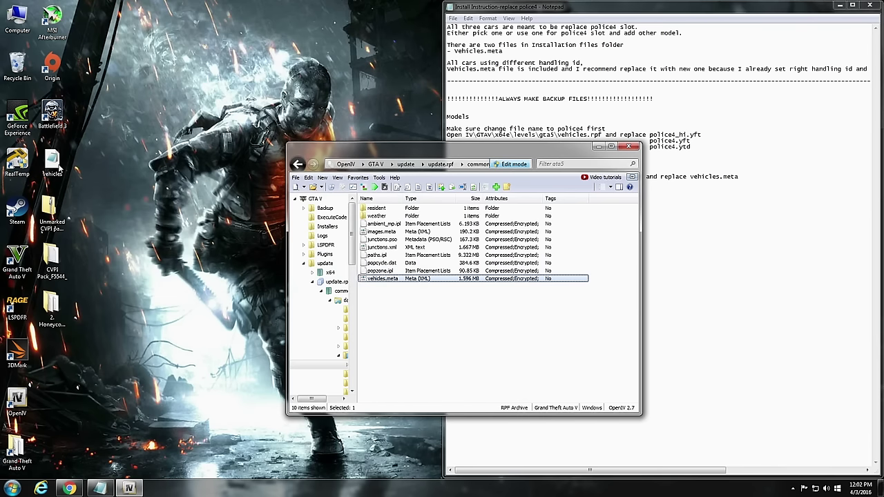
- Replace vehicles.meta in update.rpf with the copy on the desktop and turn off edit mode
click(56, 161)
drag(57, 162, 575, 306)
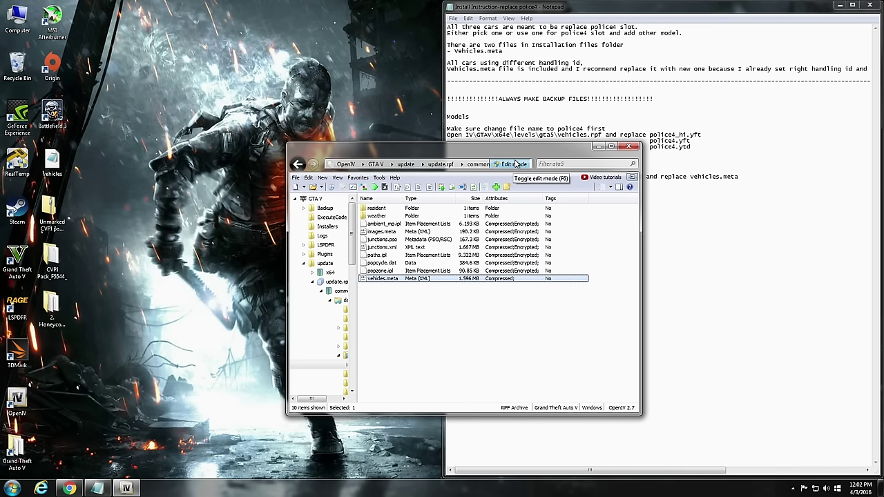
click(518, 164)
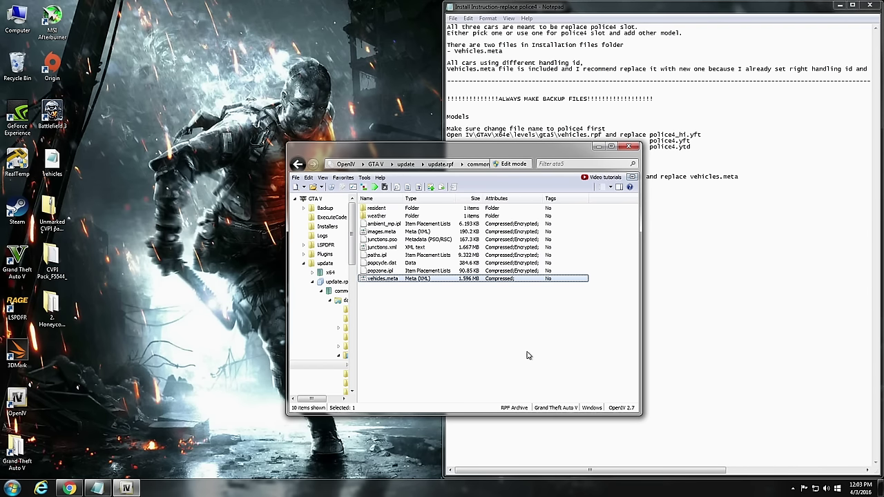
- Move the OpenIV window off the install instructions and close OpenIV
click(59, 219)
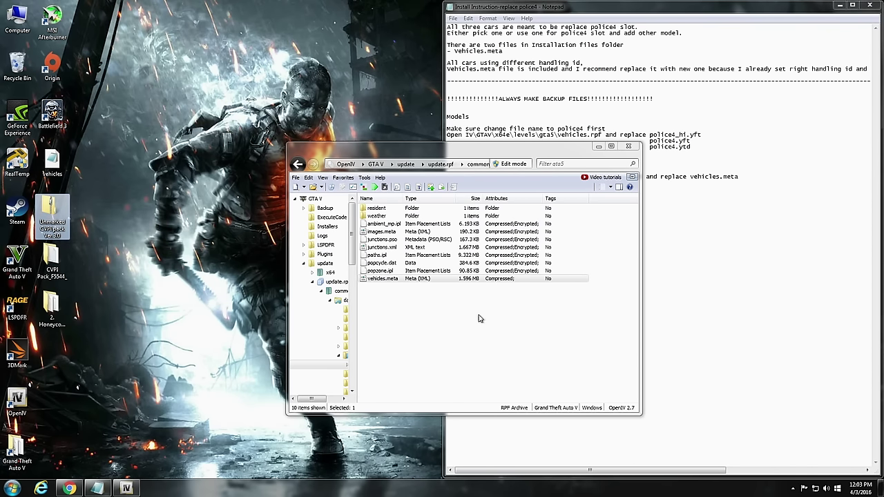
click(522, 153)
drag(522, 153, 317, 124)
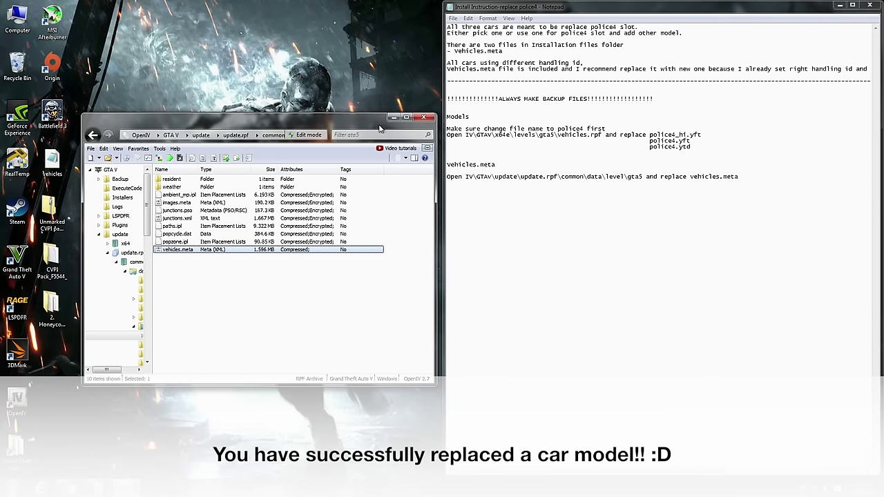
click(426, 118)
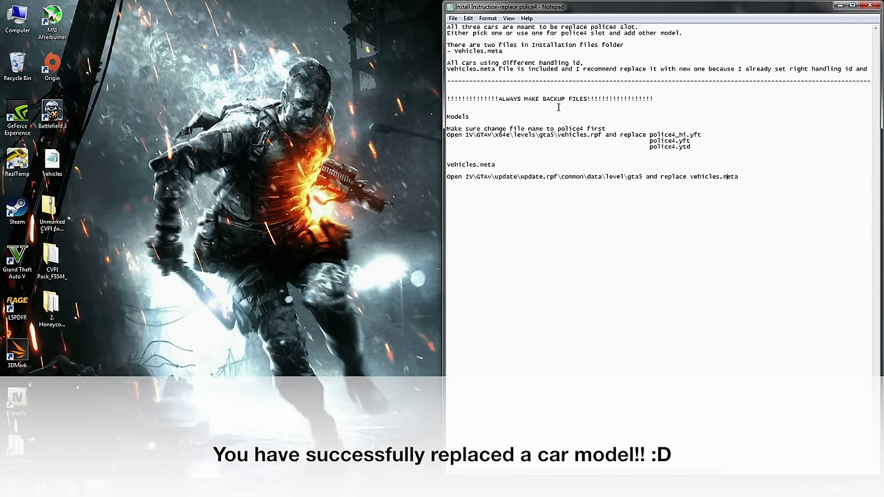
- Review the model and vehicles.meta replacement paths in the install instructions, and close the text file
drag(462, 129, 673, 135)
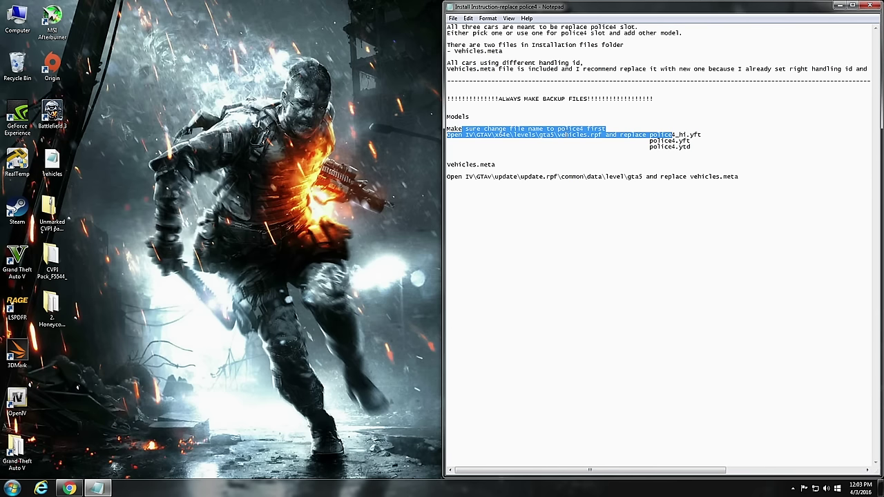
click(515, 135)
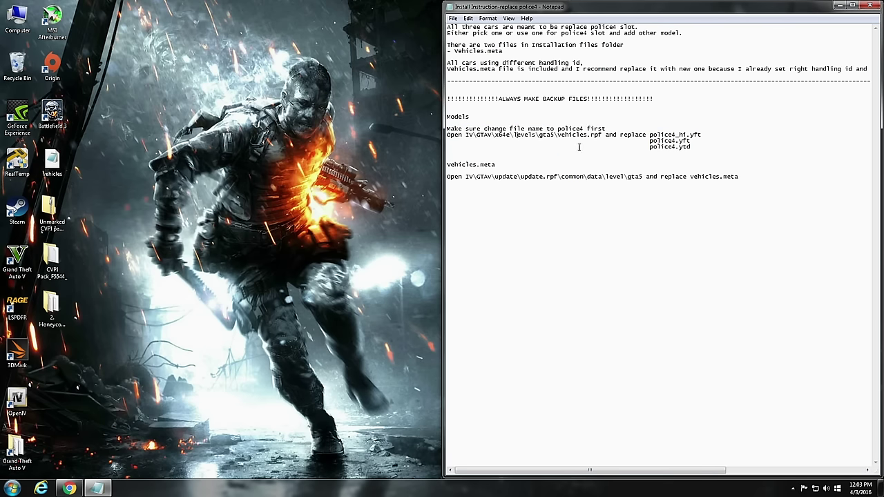
drag(489, 136, 598, 135)
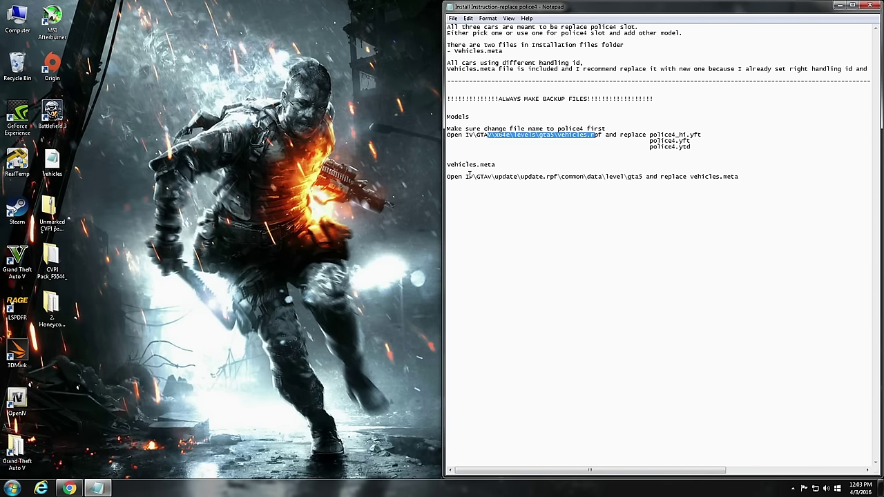
drag(474, 178, 723, 180)
click(609, 178)
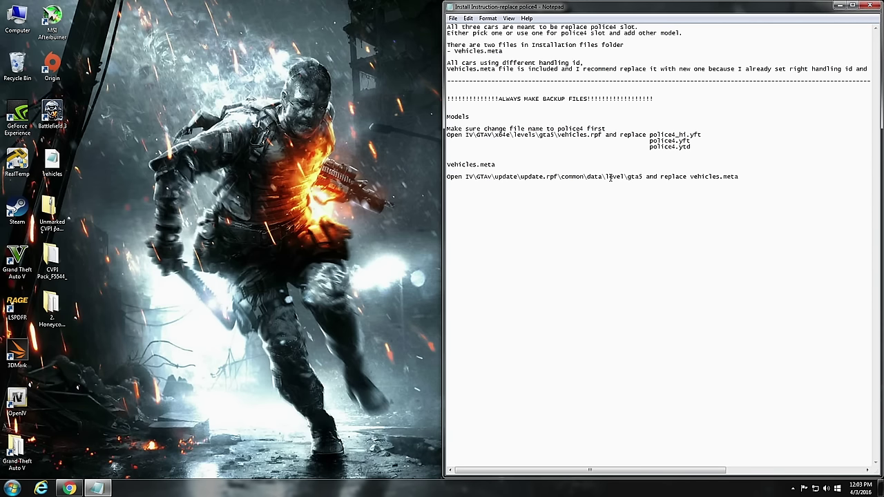
click(870, 7)
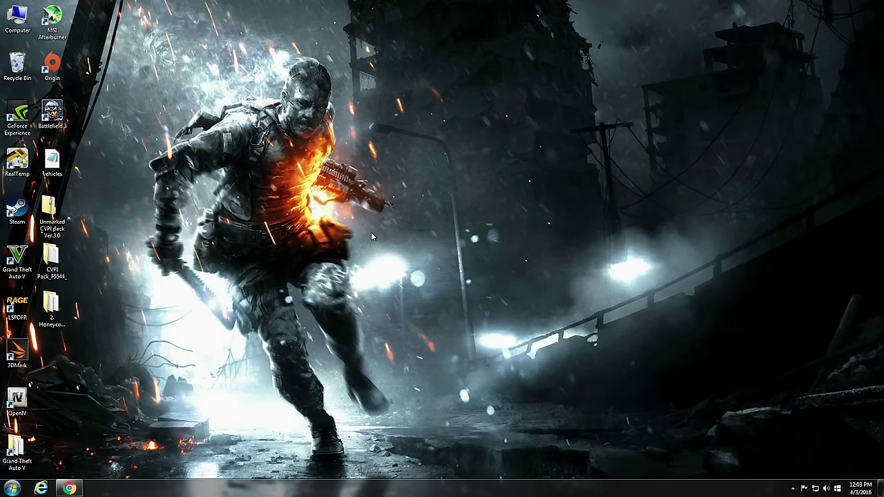
- Launch the game through the LSPDFR shortcut, declining the RAGE Plugin Hook update, and walk out the front door
click(22, 307)
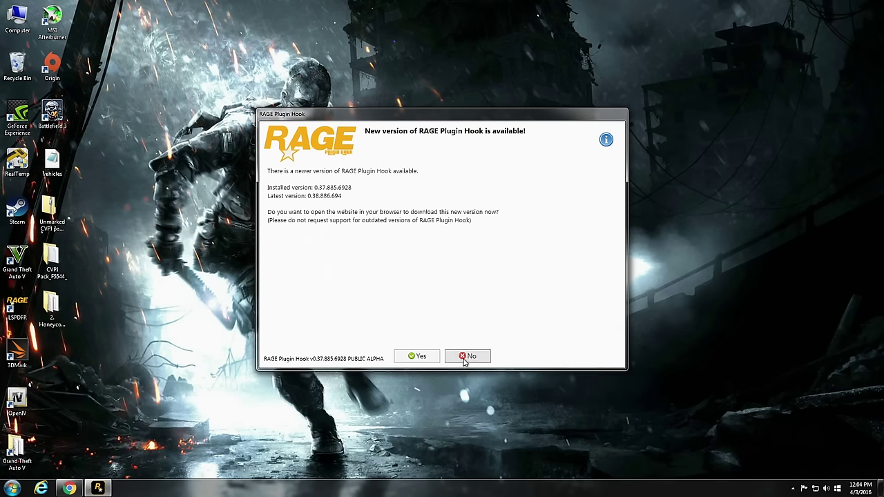
click(467, 356)
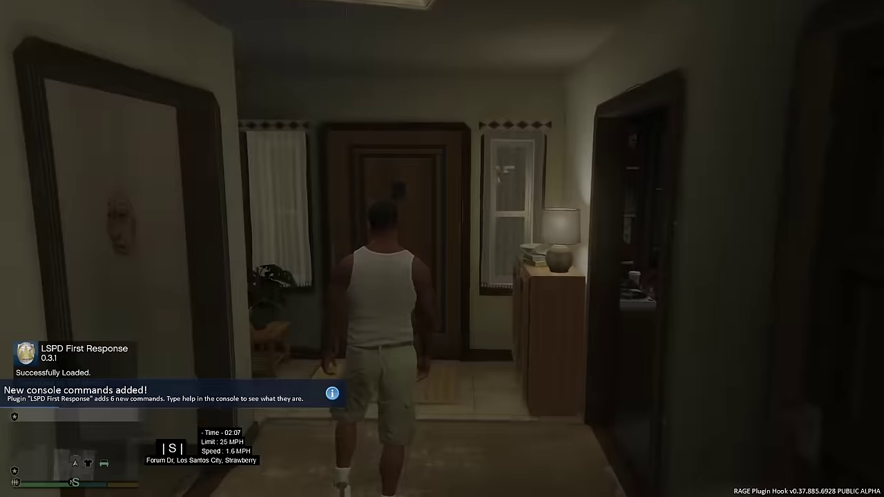
key(w)
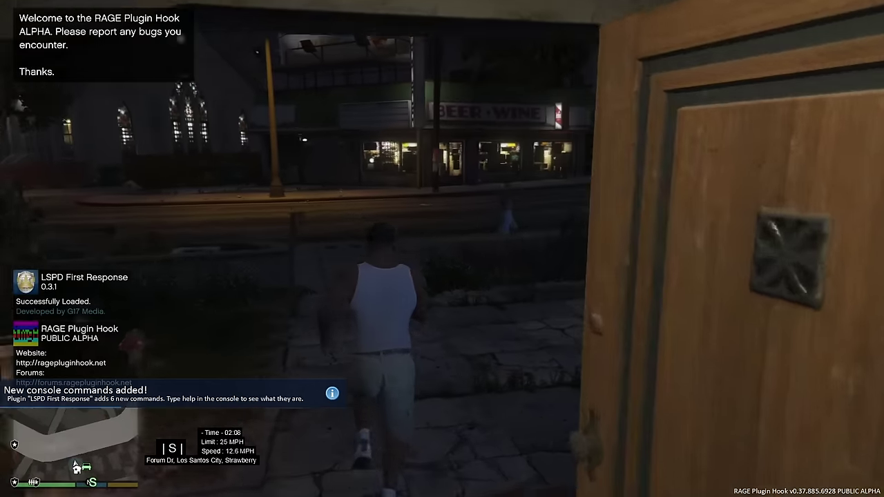
- Set a map waypoint on police station 4/11 and return to the game
key(Escape)
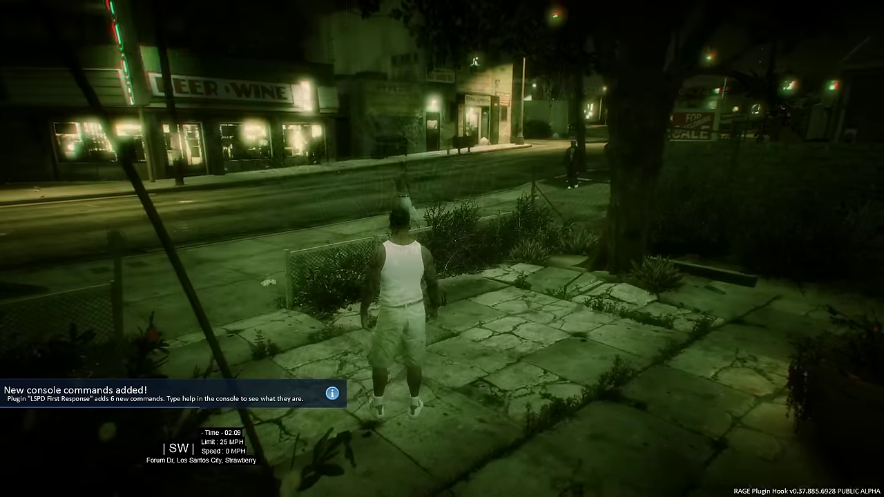
key(Return)
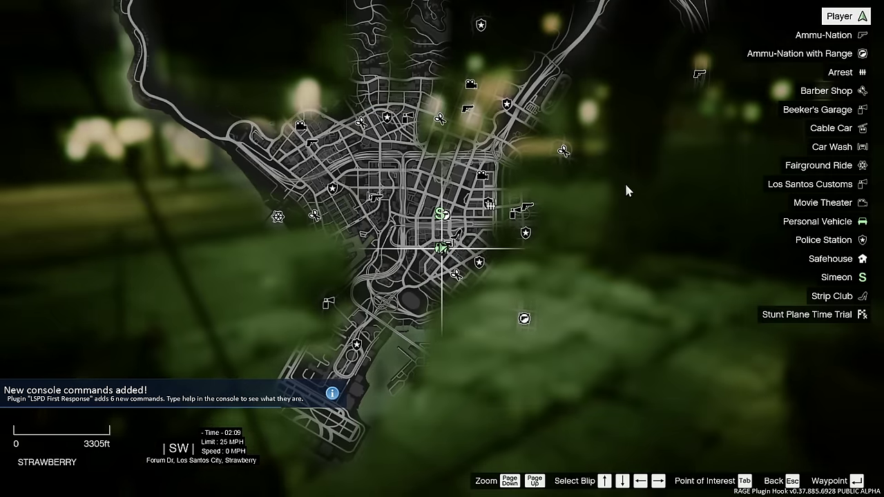
key(Up)
key(Up)
key(Up)
key(Up)
key(Up)
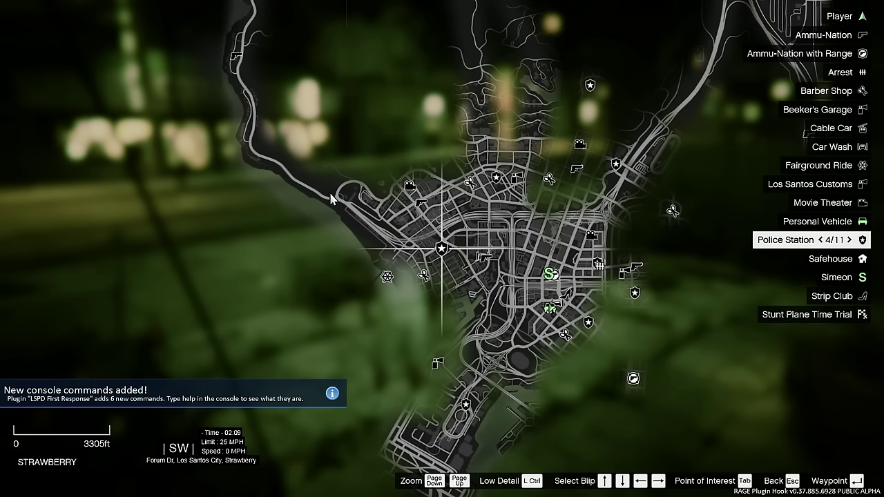
key(Return)
key(Escape)
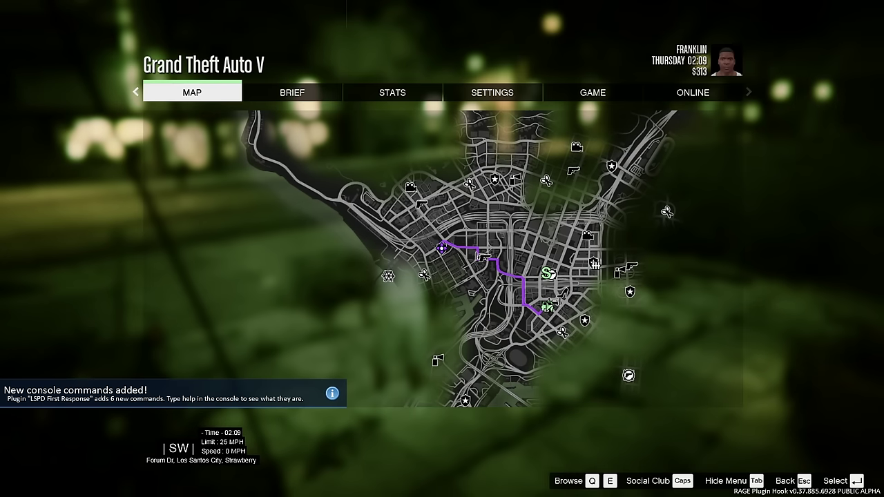
key(Escape)
- Teleport to the waypoint with the TeleportToWaypoint console command and close the console
key(F4)
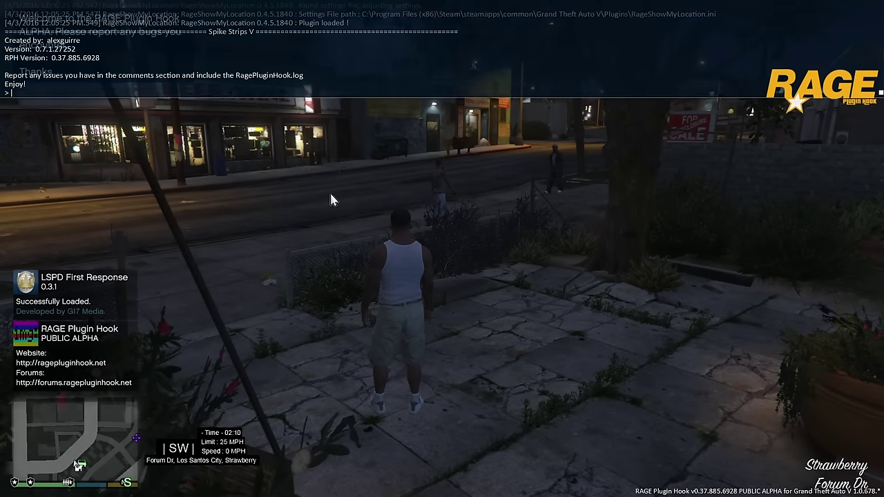
text(tele)
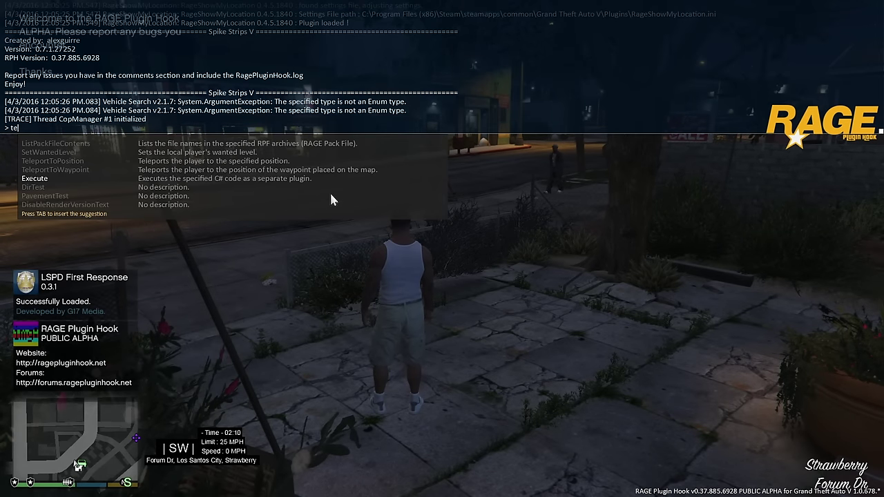
key(Down)
key(Tab)
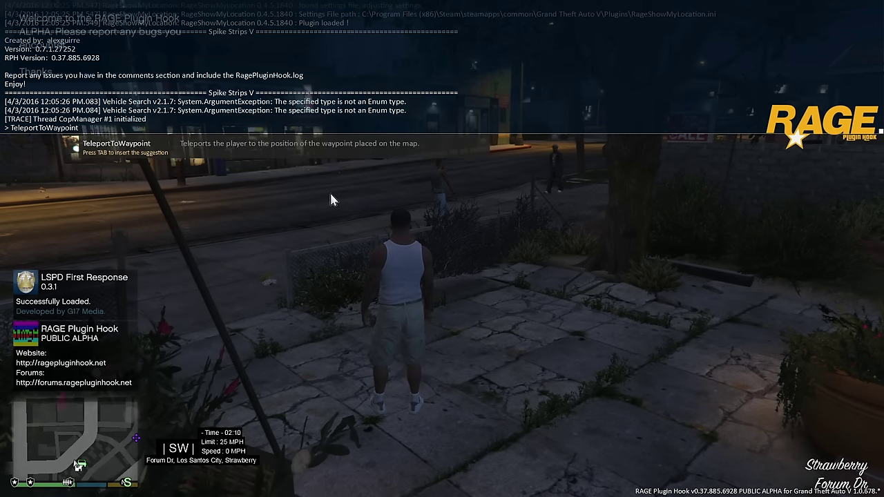
key(Return)
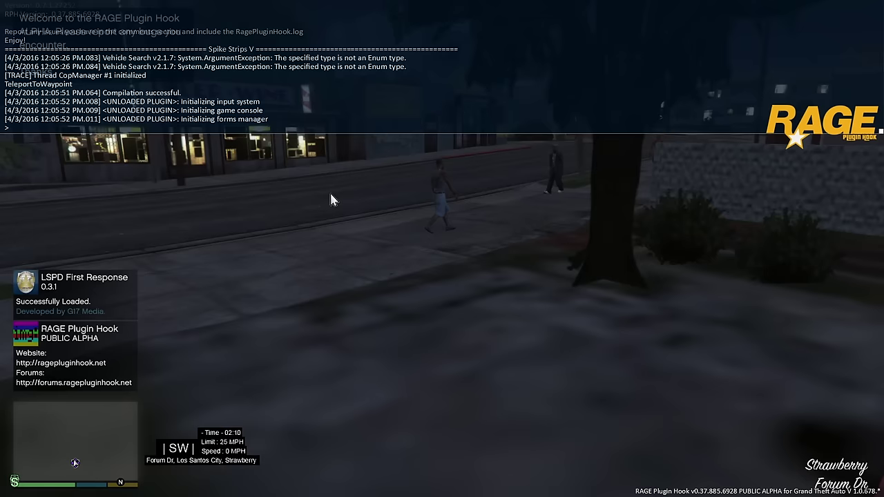
key(F4)
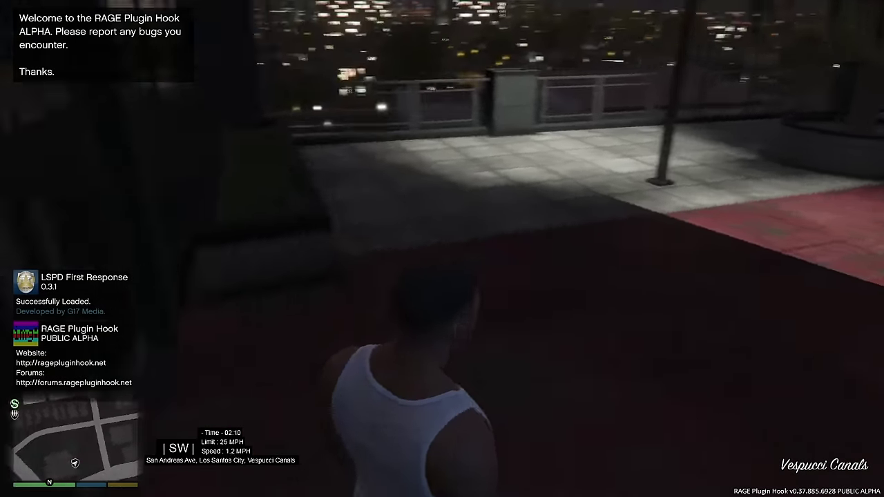
- Walk to the Vespucci police station entrance and enter it to go on duty
key(w)
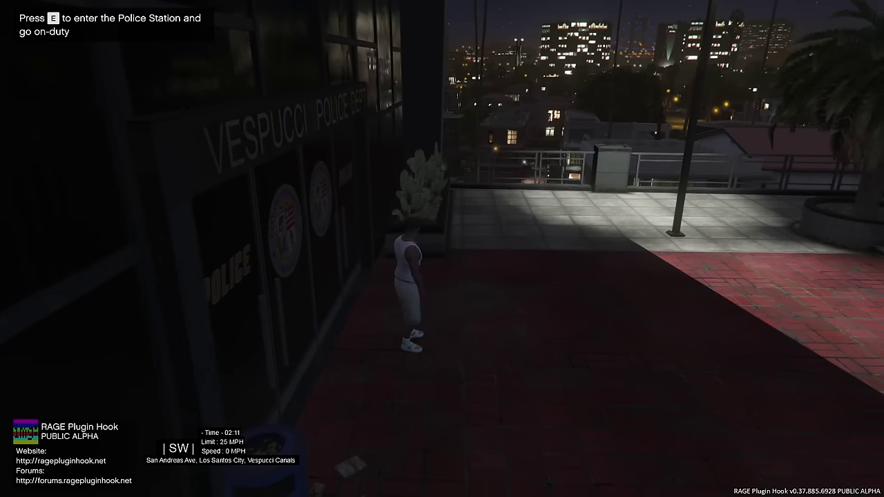
key(w)
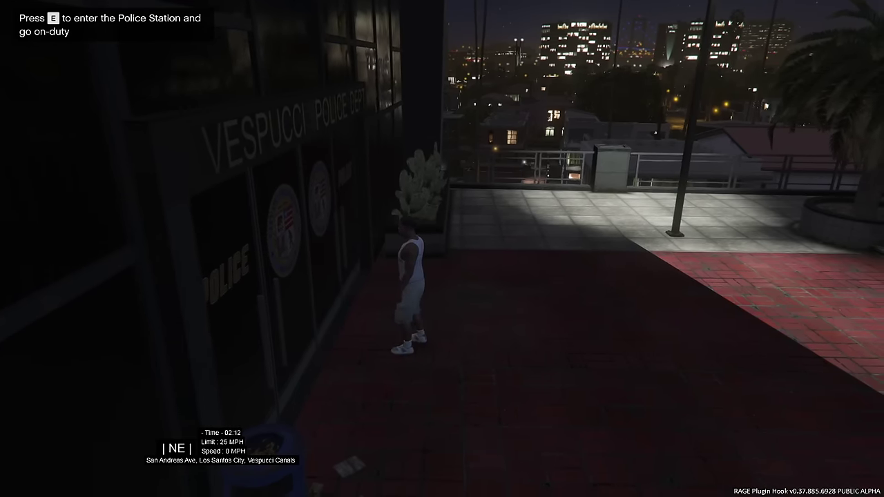
key(w)
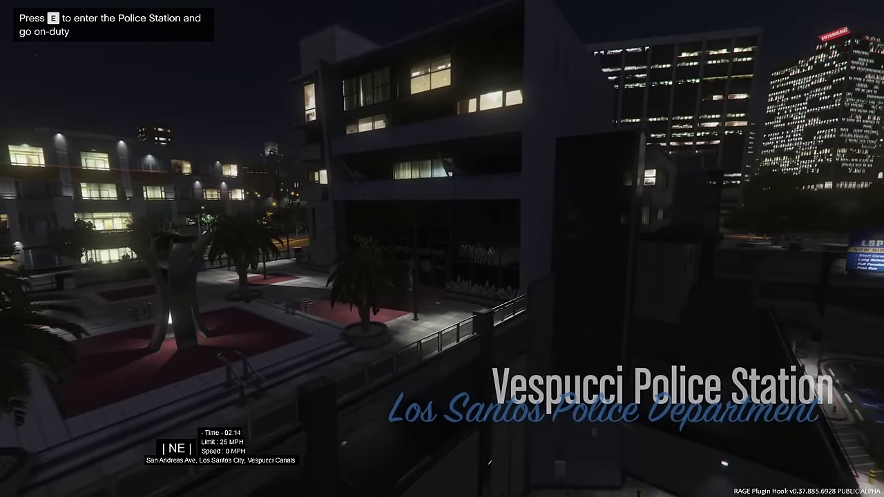
key(e)
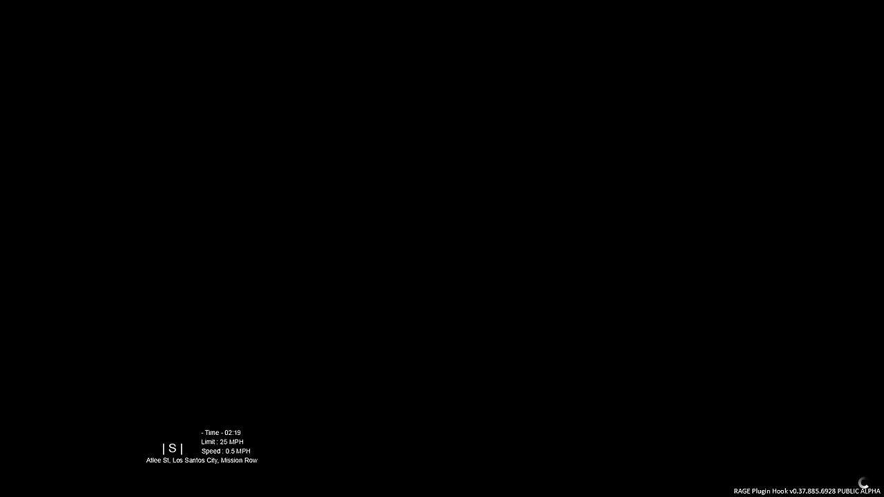
- Accept the default male LSPD officer in the Character Selector and continue
key(Down)
key(Down)
key(Down)
key(Down)
key(Down)
key(Down)
key(Down)
key(Down)
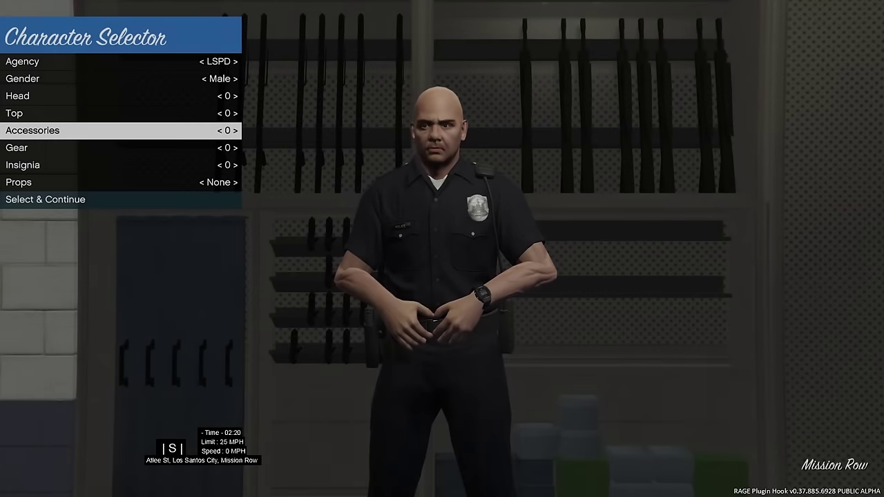
key(Return)
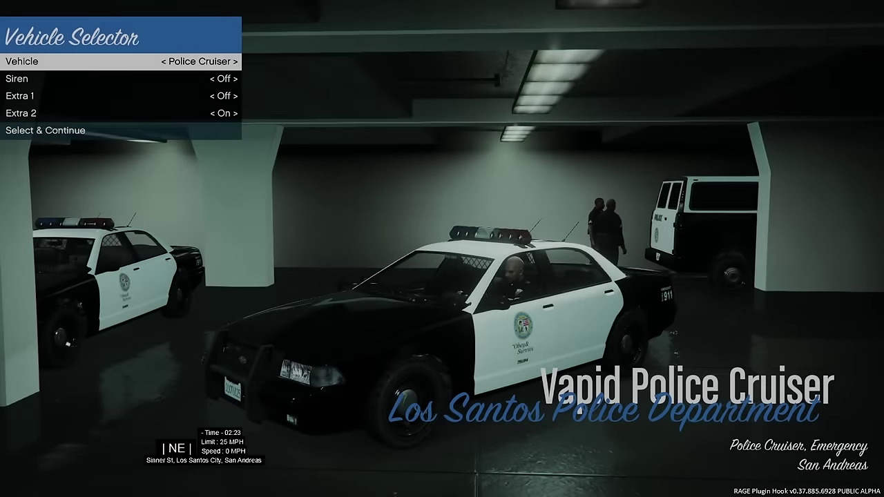
- Choose the Unmarked Cruiser as the patrol vehicle and switch its siren on
key(Right)
key(Right)
key(Right)
key(Right)
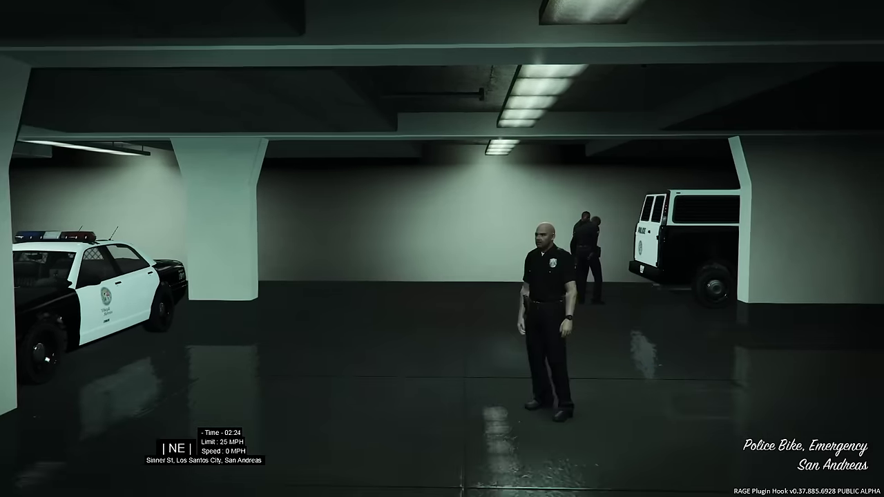
key(Right)
key(Right)
key(Right)
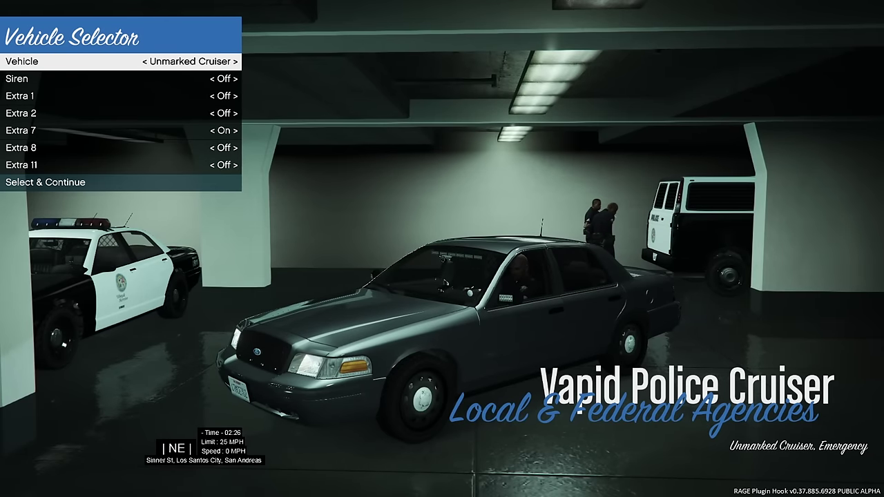
key(Down)
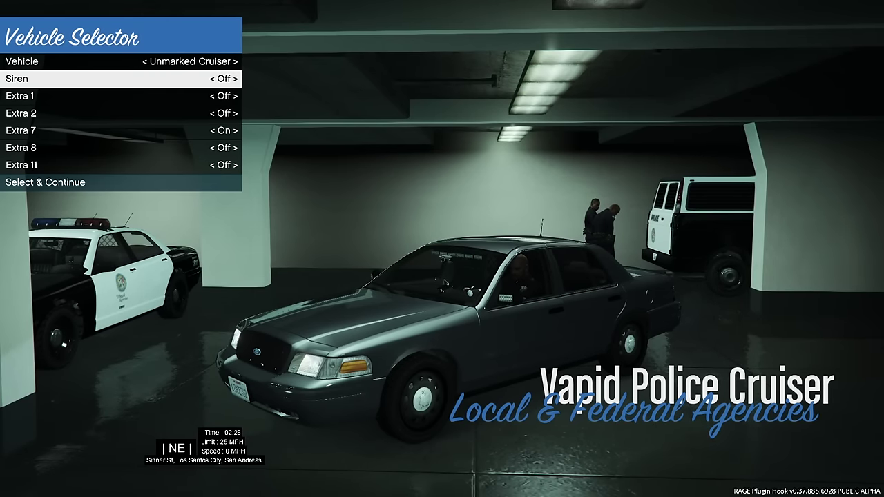
key(Right)
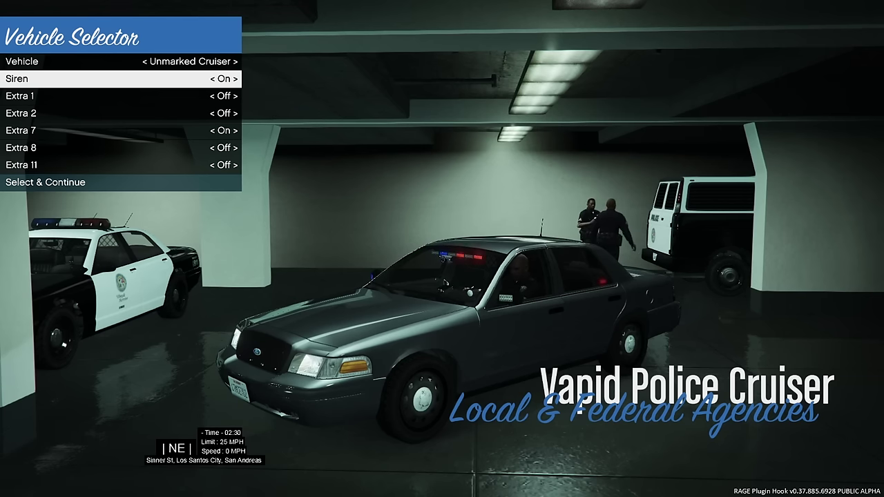
- Preview Extra 1 on the Unmarked Cruiser and leave it off, and set Extra 2 to On
key(Down)
key(Right)
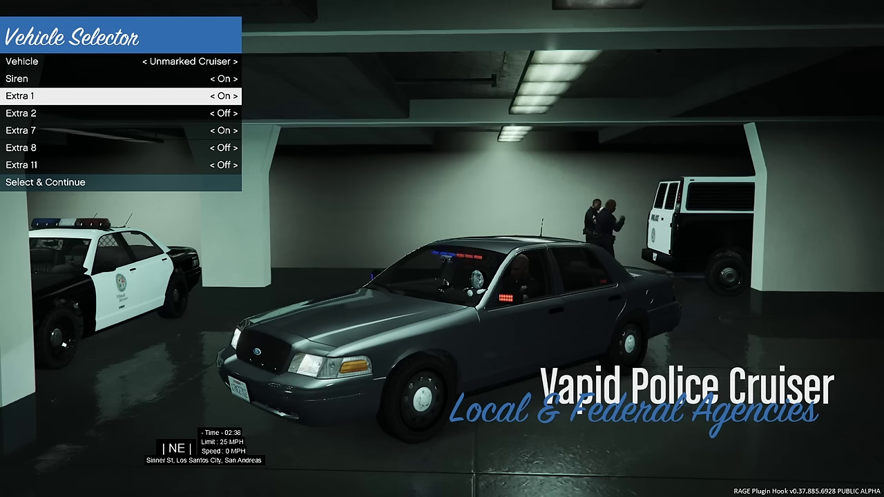
key(Right)
key(Right)
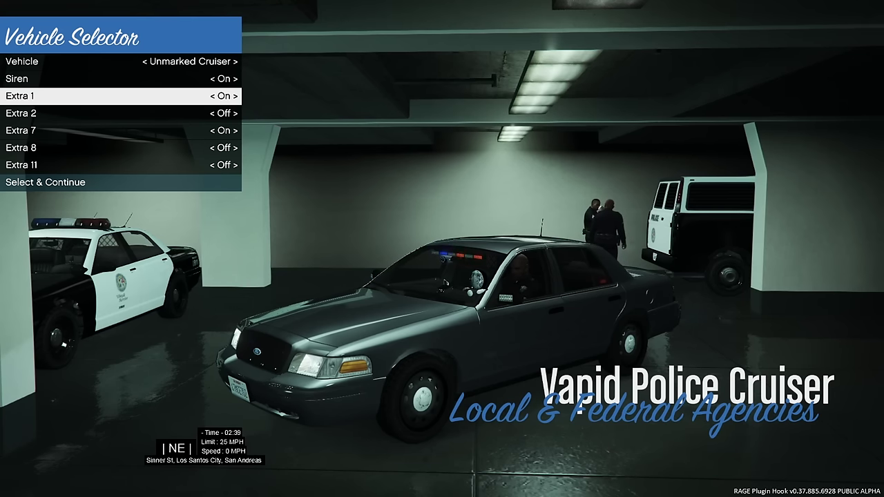
key(Right)
key(Down)
key(Right)
key(Right)
key(Right)
- Preview the cruiser with and without Extra 7, leaving it on
key(Down)
key(Right)
key(Right)
key(Right)
key(Right)
- Set both Extra 8 and Extra 11 to On to preview the cruiser's front push bar
key(Down)
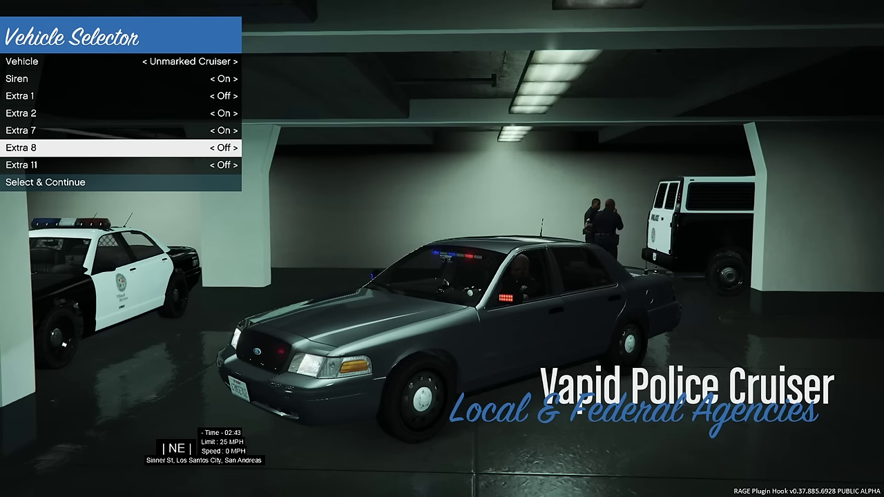
key(Right)
key(Right)
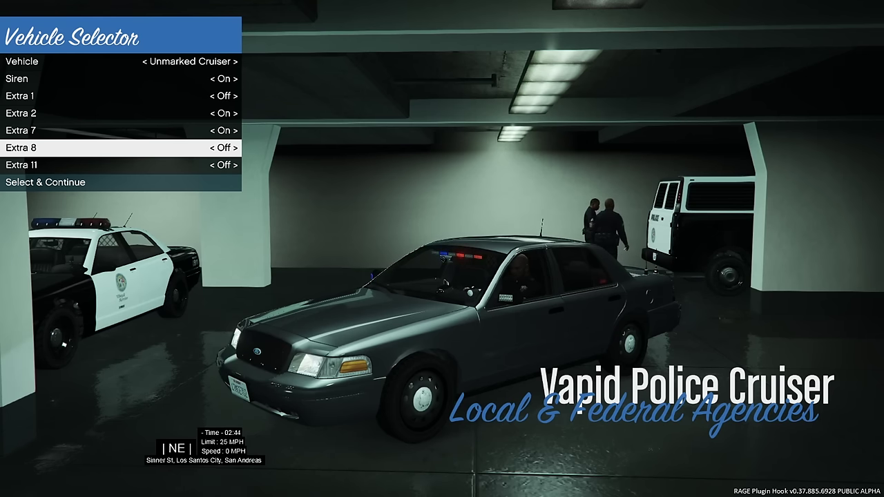
key(Right)
key(Down)
key(Right)
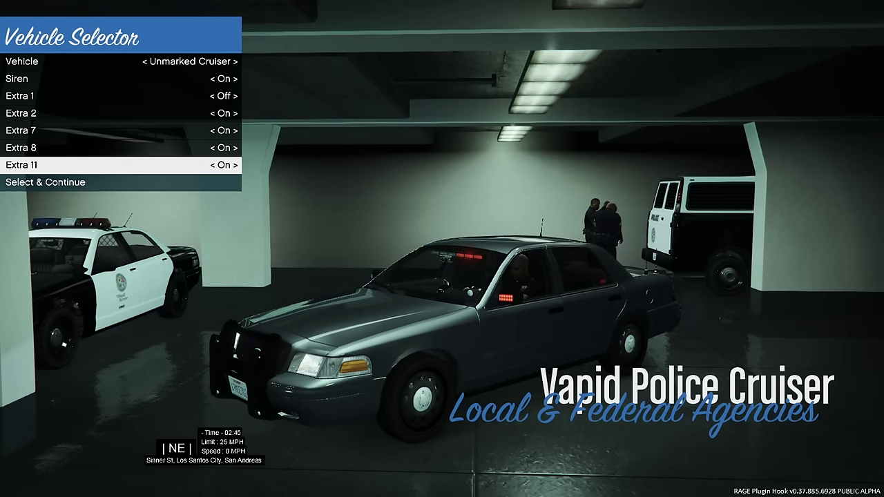
- Compare Extra 8 and Extra 11 on their own, leaving both off
key(Up)
key(Right)
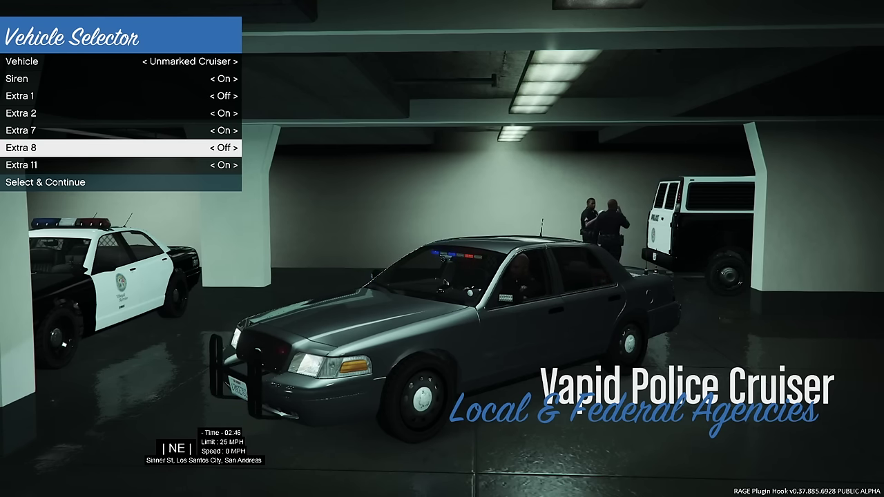
key(Down)
key(Right)
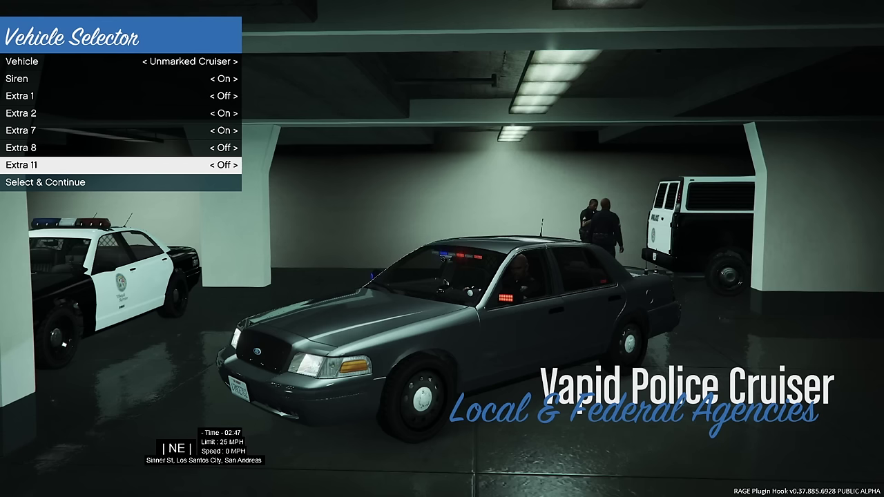
key(Up)
key(Right)
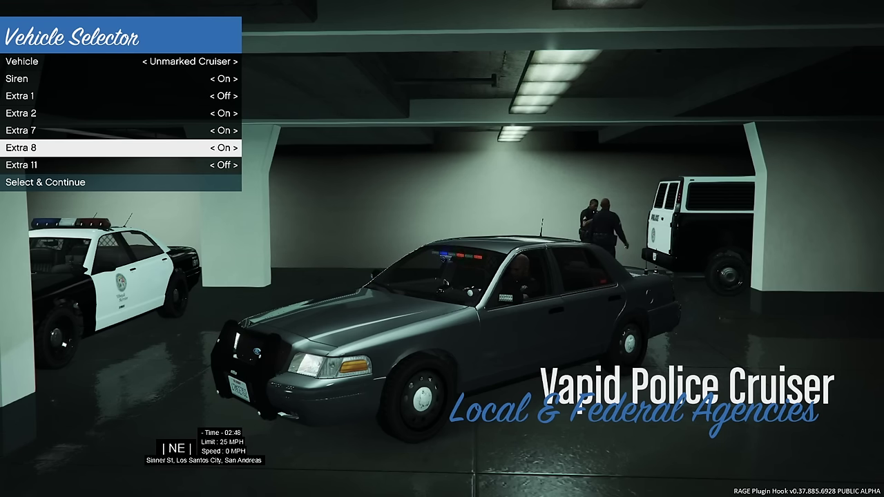
key(Right)
key(Up)
key(Up)
key(Up)
key(Up)
key(Down)
key(Down)
key(Down)
key(Down)
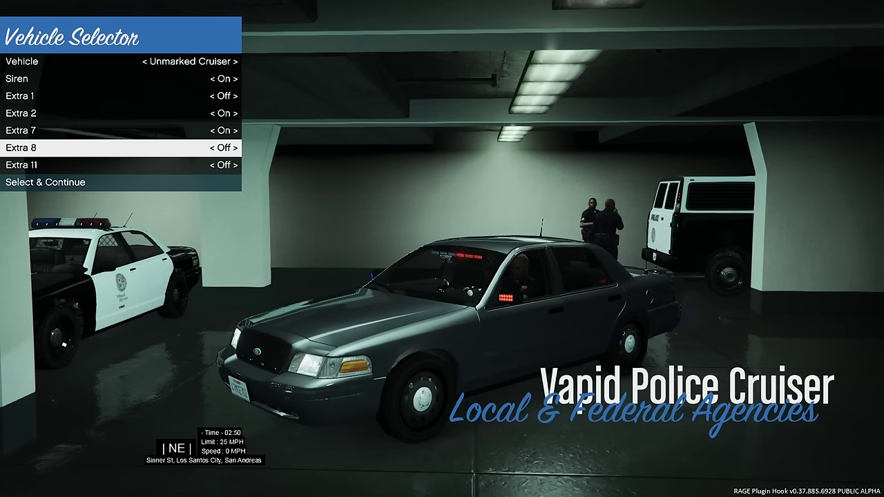
- Set Extra 8 to On, leave Extra 11 off, and confirm the Unmarked Cruiser
key(Right)
key(Down)
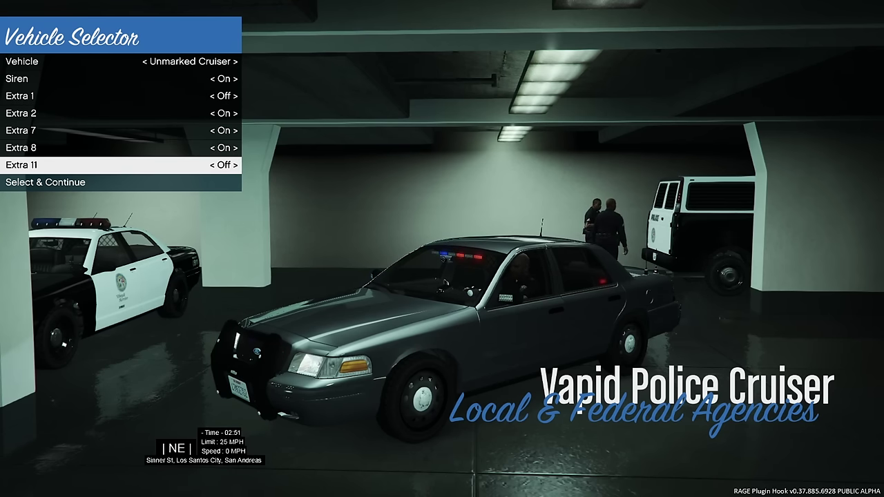
key(Down)
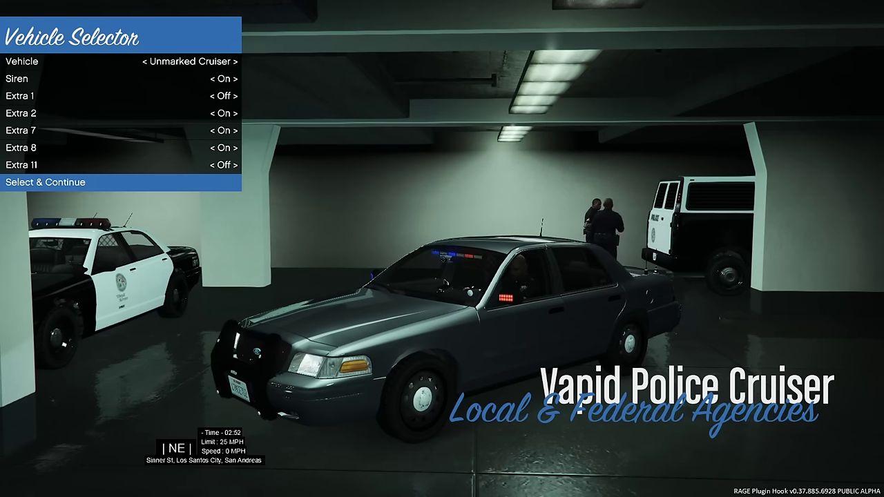
key(Return)
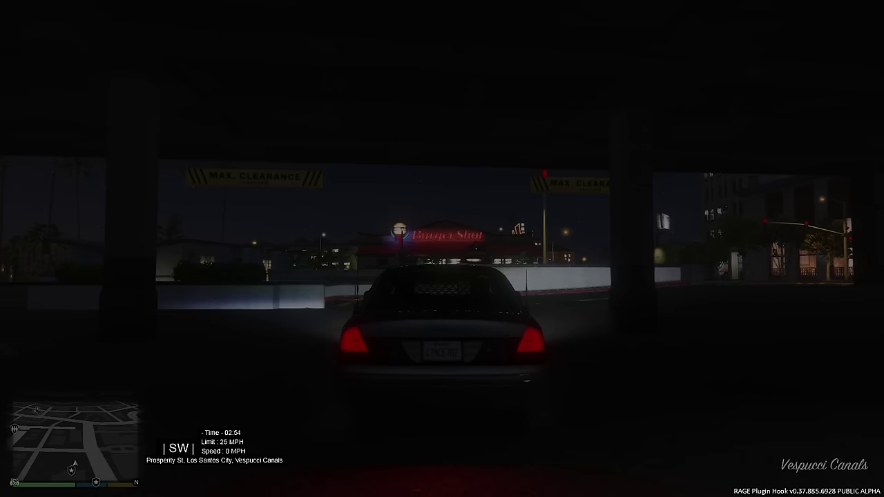
- Drive the Unmarked Cruiser out of the station garage and onto San Andreas Ave
key(w)
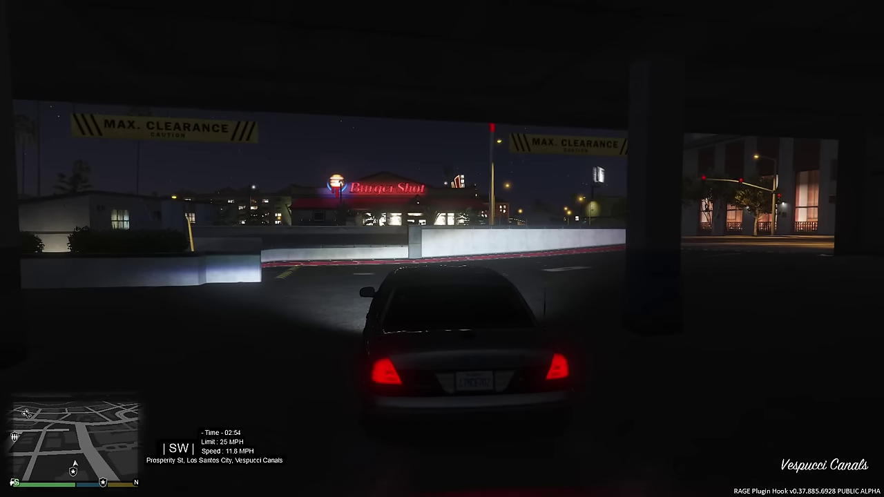
key(w)
key(d)
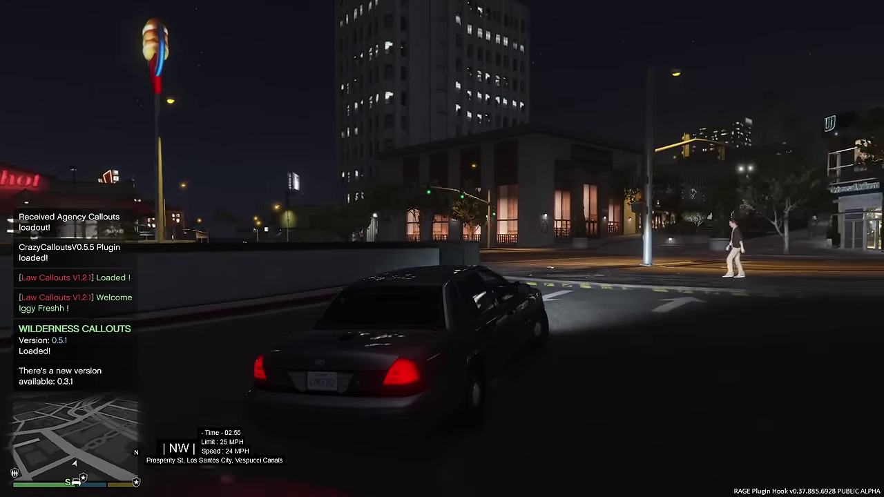
key(s)
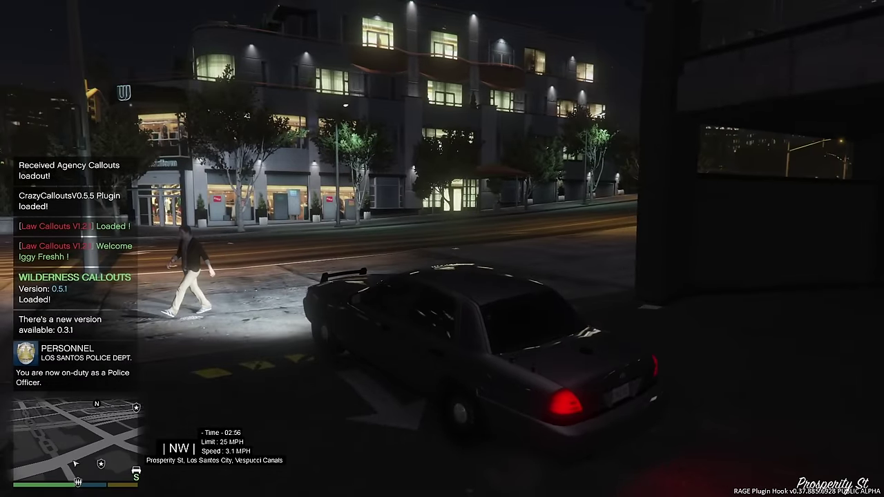
key(w)
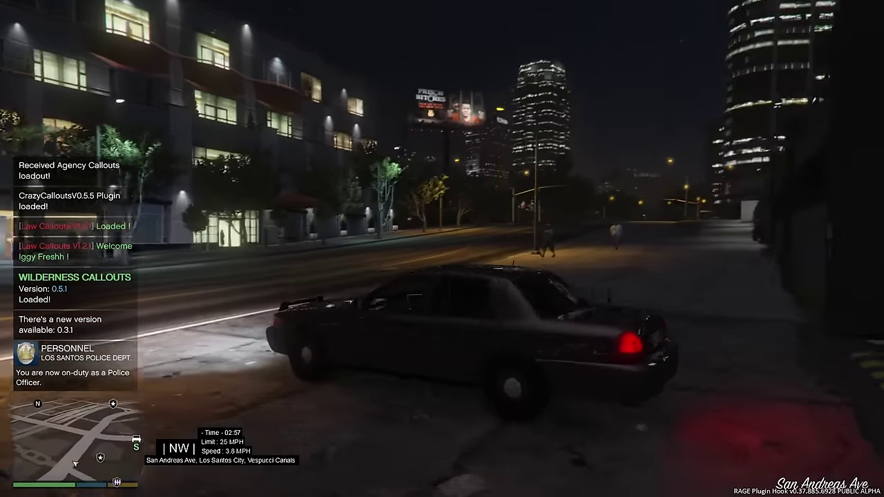
- Bring the Unmarked Cruiser to a stop beside San Andreas Ave
key(s)
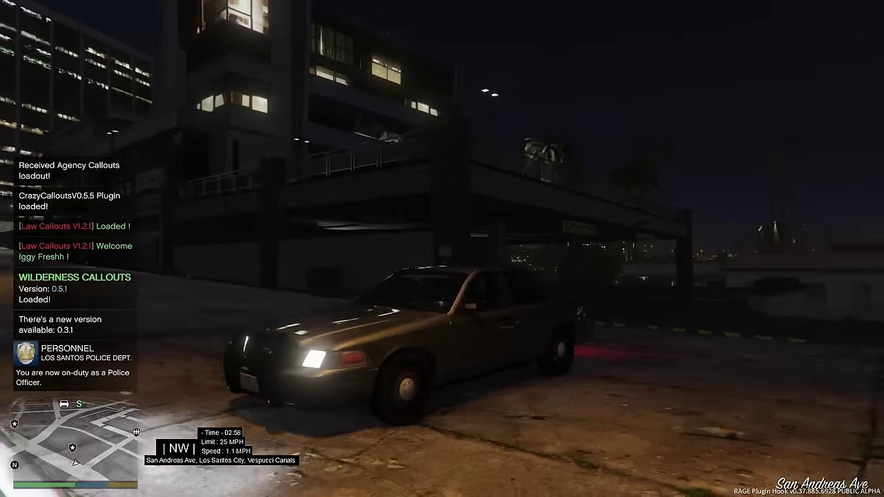
key(s)
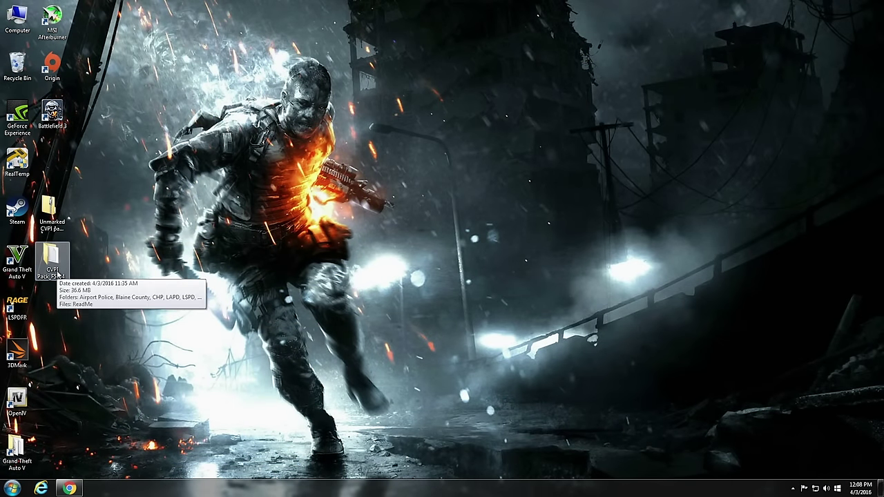
- Open the CVPI Pack_F5544_ folder from the desktop, enlarge its window and open the ReadMe
double_click(61, 274)
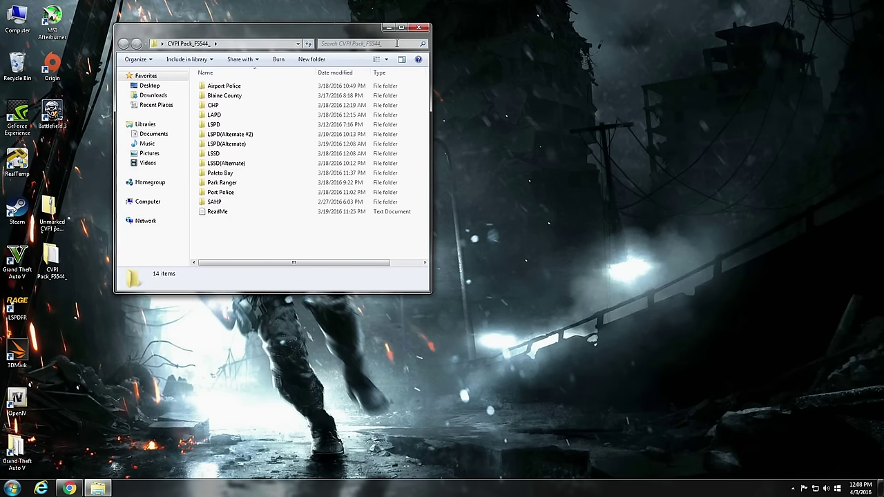
drag(332, 36, 403, 94)
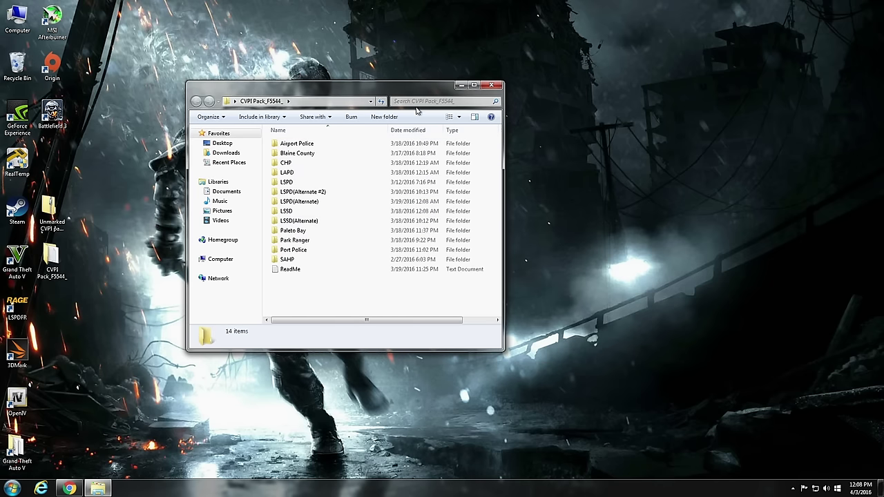
drag(407, 95, 347, 63)
drag(444, 319, 534, 371)
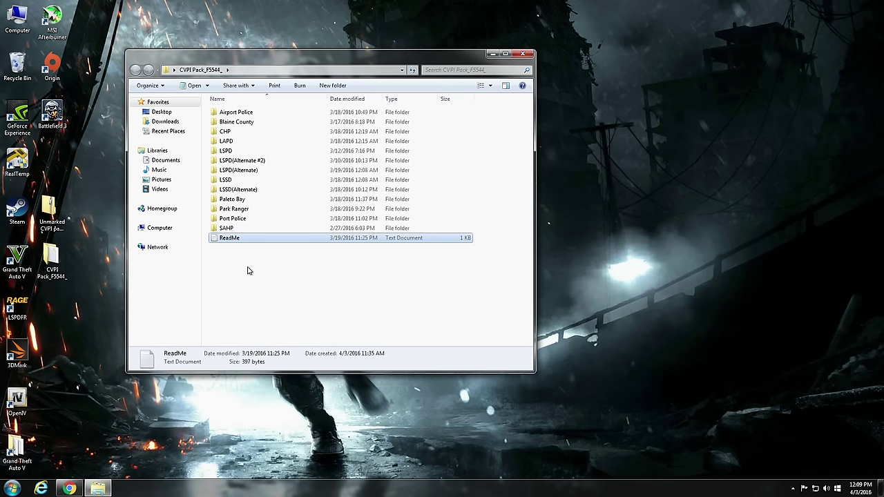
click(232, 285)
double_click(230, 237)
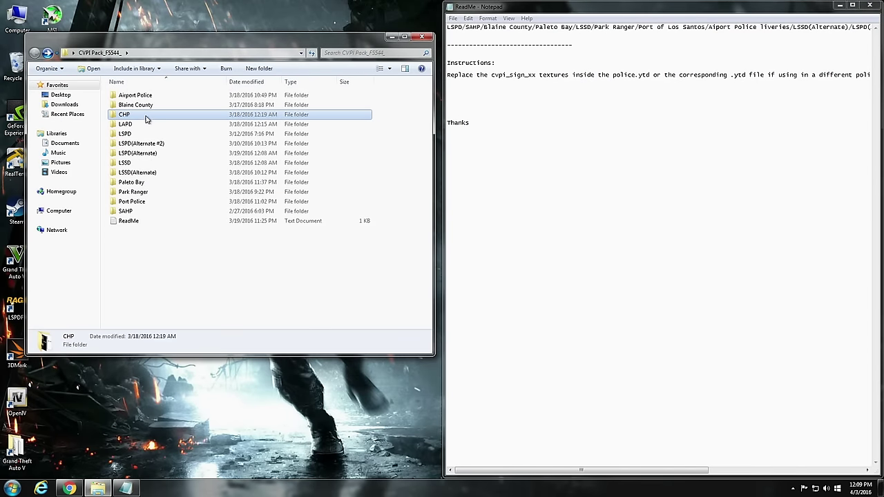
- Open the pack's CHP folder and view its livery images from cvpi_sign_1 through cvpi_sign_4
double_click(138, 118)
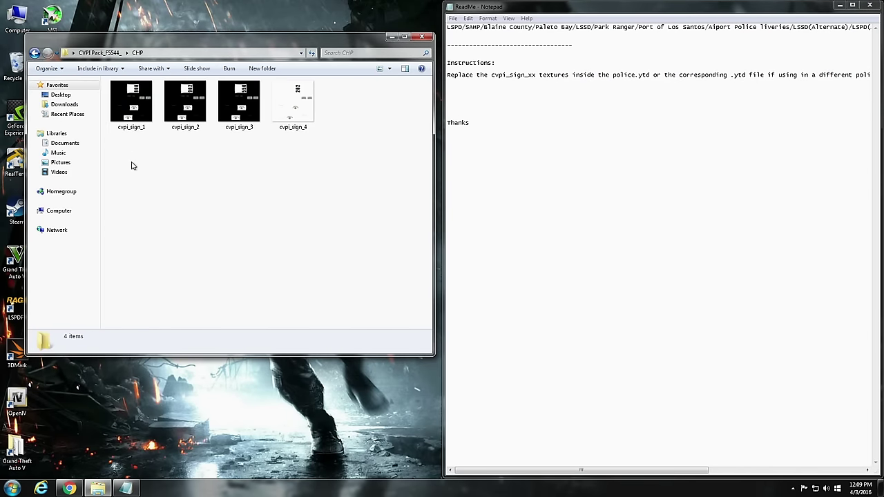
drag(120, 154, 253, 102)
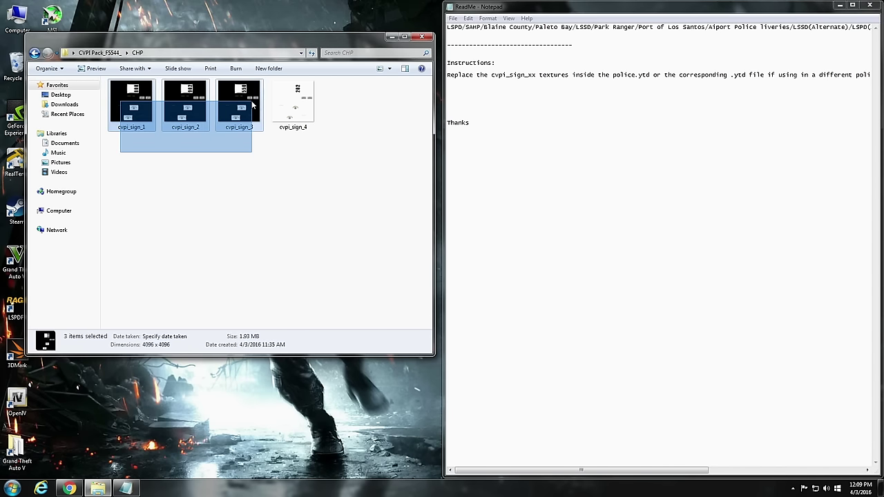
click(250, 178)
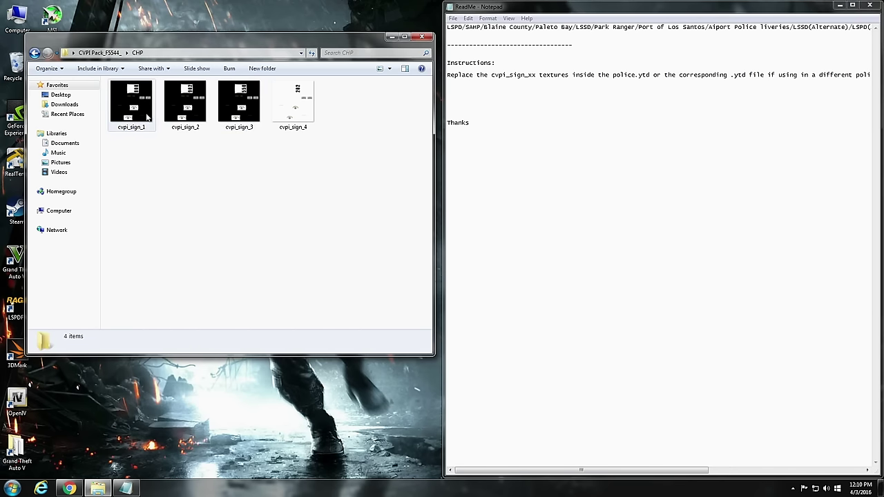
double_click(146, 118)
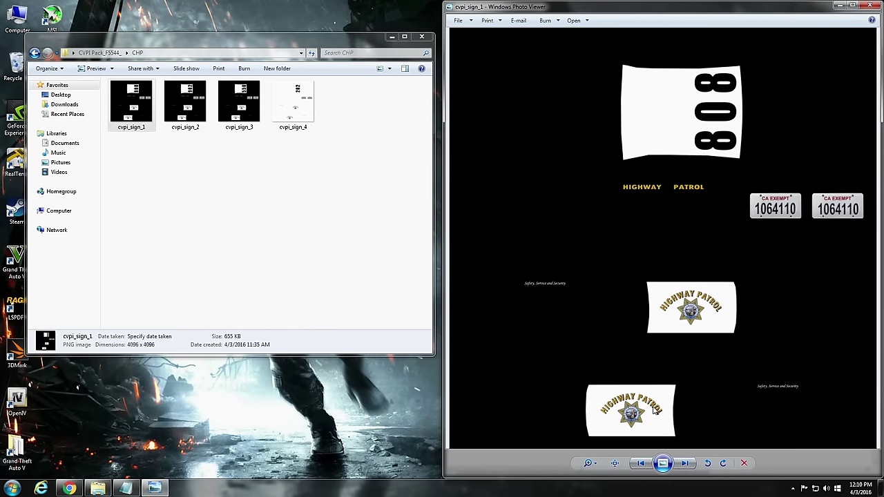
click(691, 468)
click(691, 467)
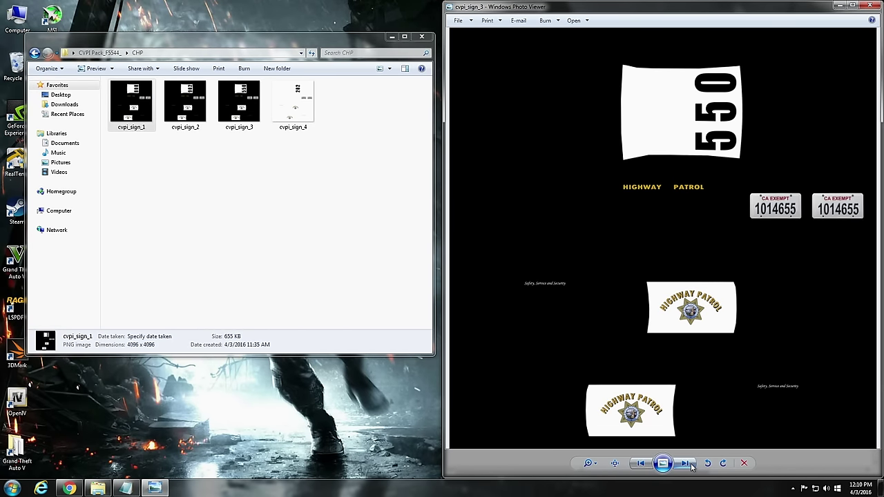
click(646, 467)
click(643, 464)
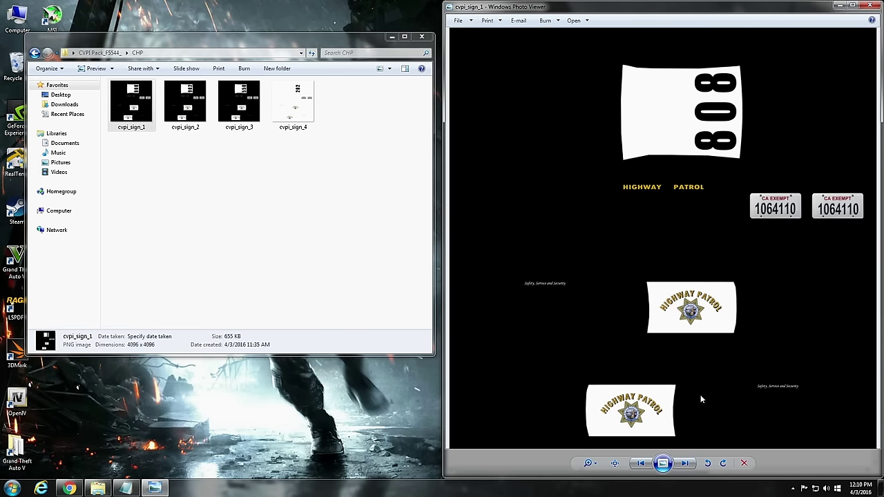
click(685, 464)
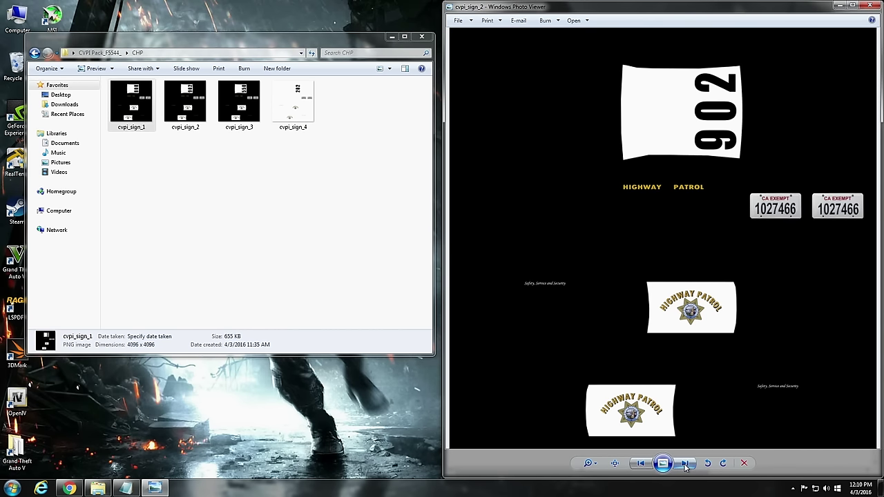
click(685, 467)
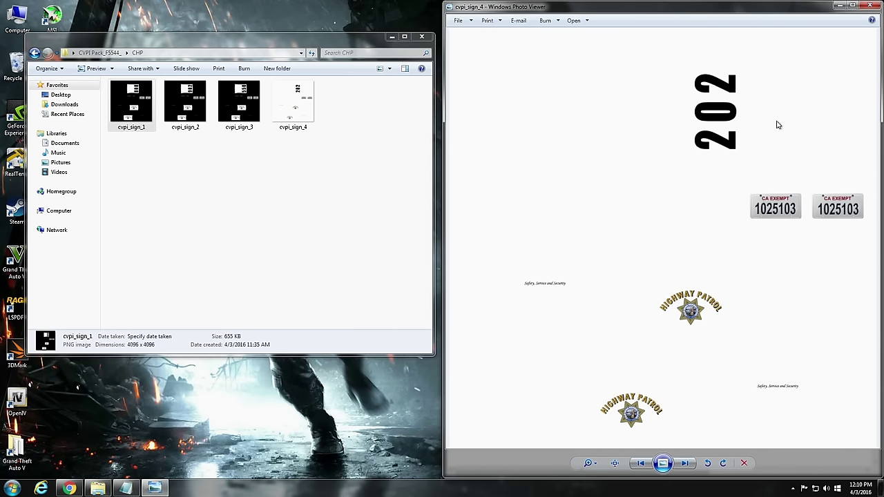
- Compare the CHP livery images once more, going back to cvpi_sign_1, and close the image viewer
click(642, 464)
click(643, 465)
click(642, 464)
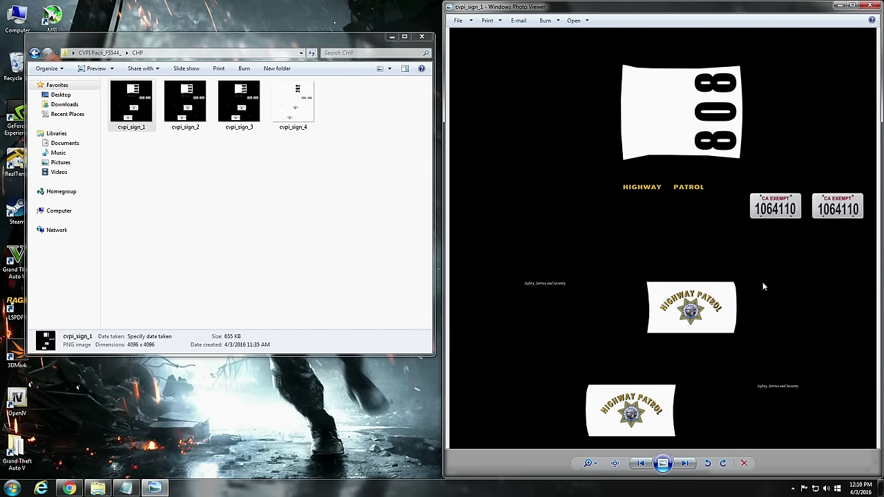
click(683, 464)
click(684, 464)
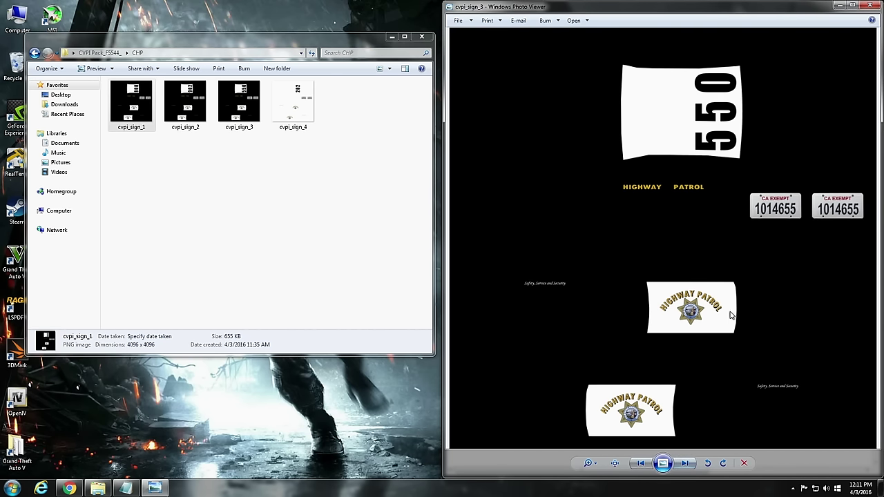
click(868, 7)
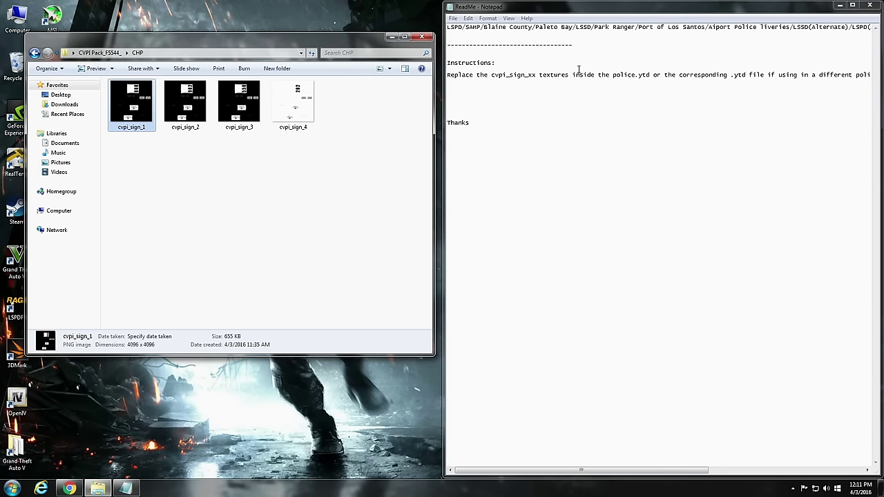
- Read the ReadMe instructions on replacing the cvpi_sign textures in the matching .ytd file, and close the ReadMe
drag(472, 74, 542, 81)
click(537, 72)
drag(242, 154, 119, 81)
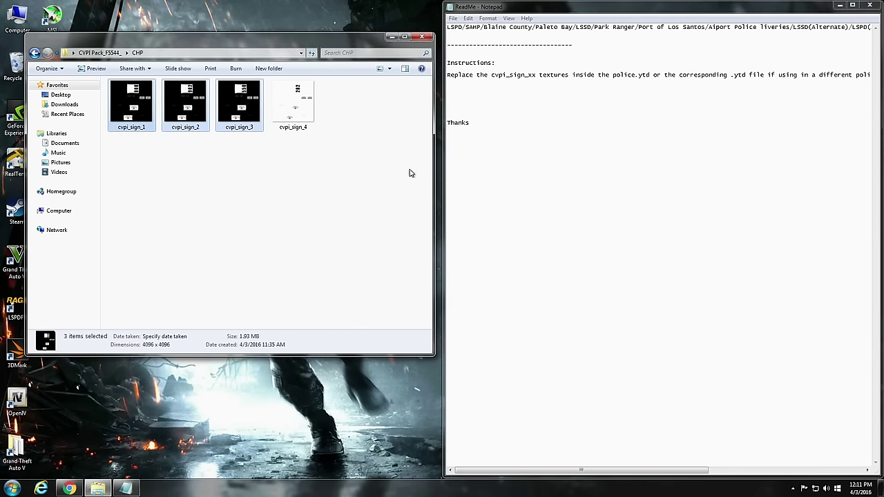
drag(311, 158, 119, 90)
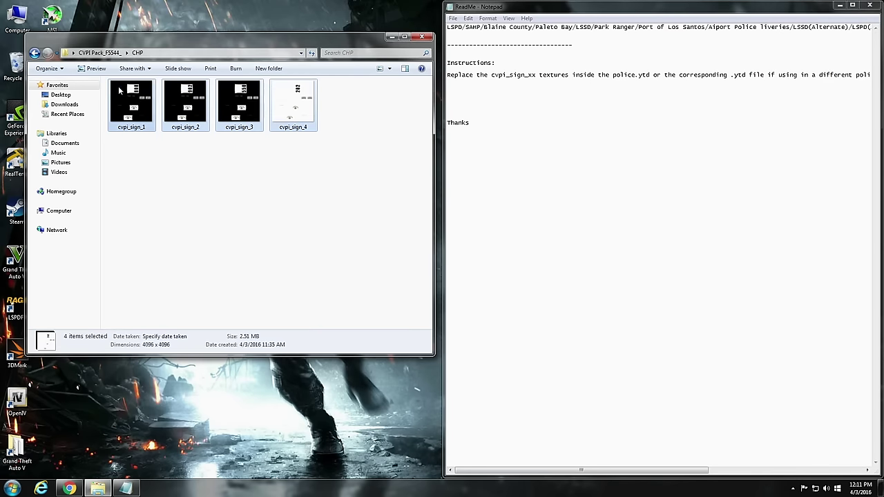
click(302, 180)
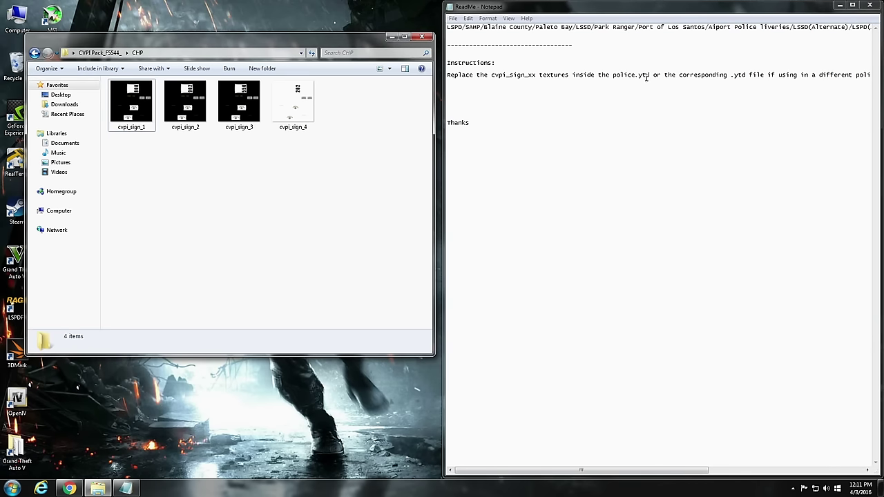
drag(683, 75, 881, 73)
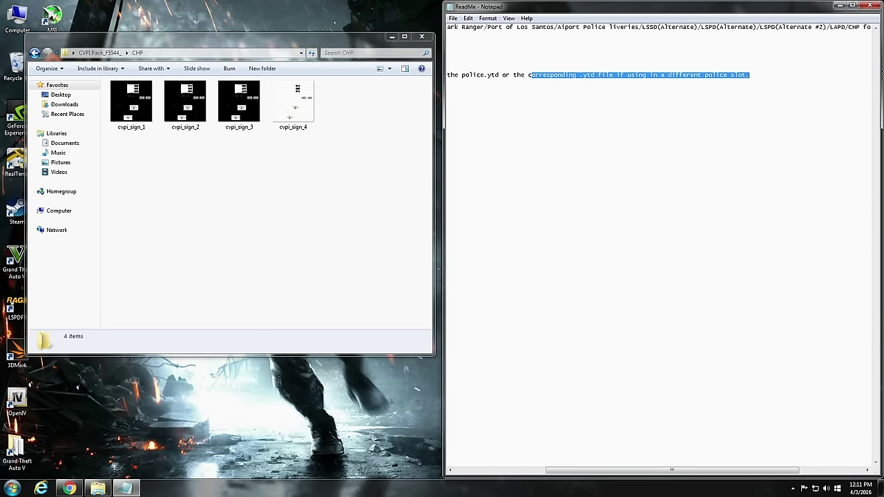
click(870, 6)
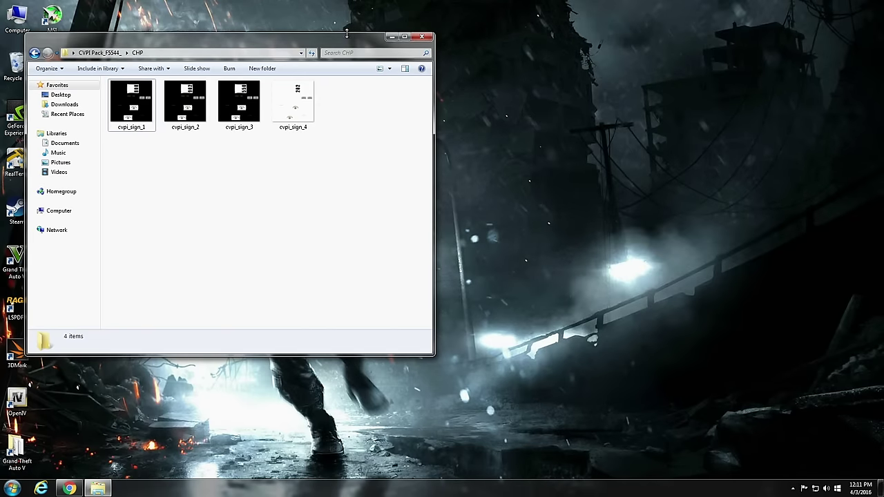
- Move the CHP folder window aside and launch OpenIV for the Windows version of Grand Theft Auto V next to it
drag(310, 41, 741, 39)
double_click(17, 399)
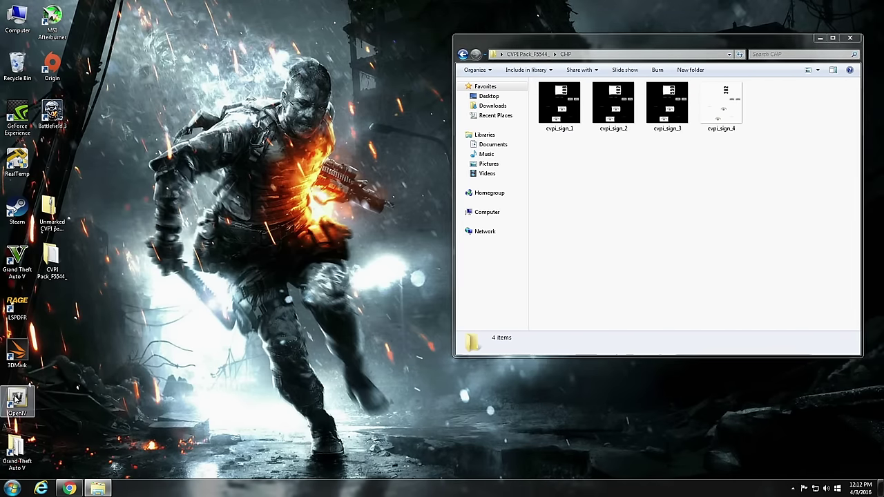
drag(442, 135, 280, 114)
click(232, 253)
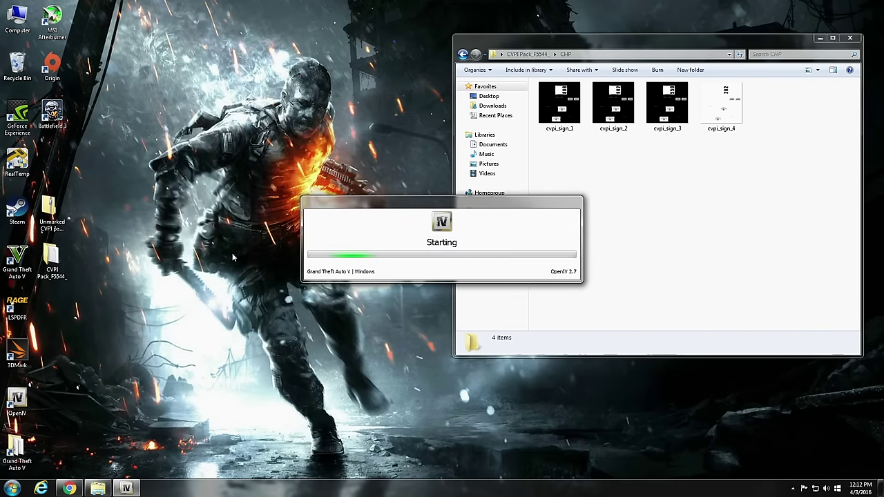
drag(404, 128, 207, 173)
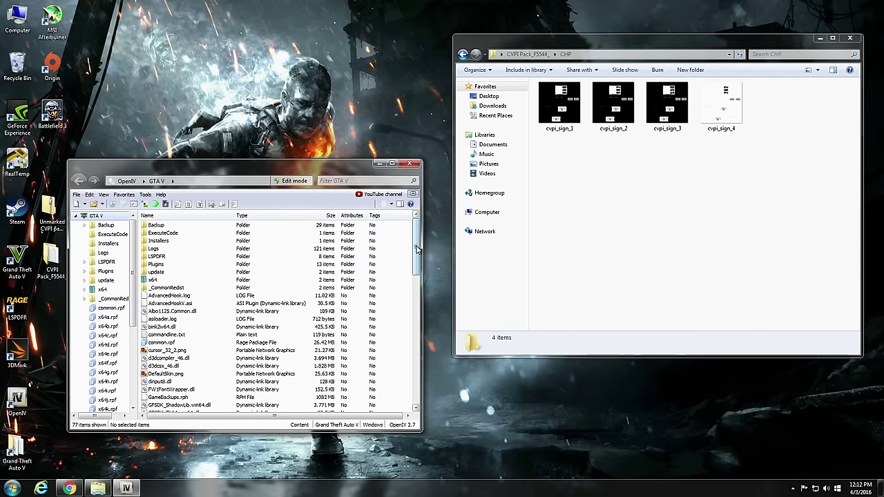
- Browse the GTA V archives to x64e.rpf, levels, gta5 and open vehicles.rpf
drag(416, 250, 415, 357)
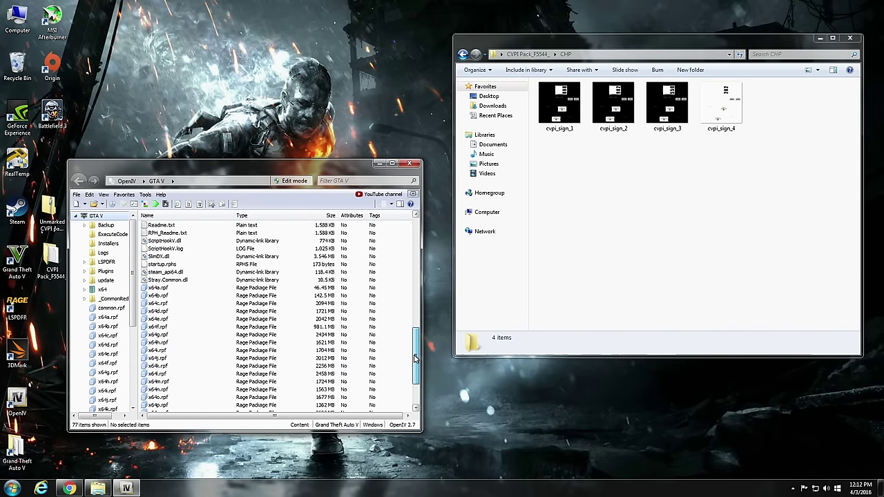
drag(415, 358, 415, 358)
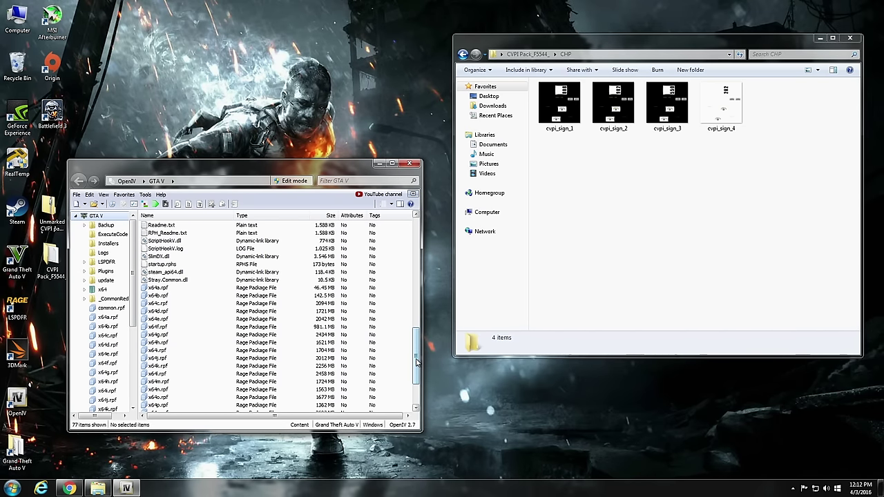
double_click(172, 320)
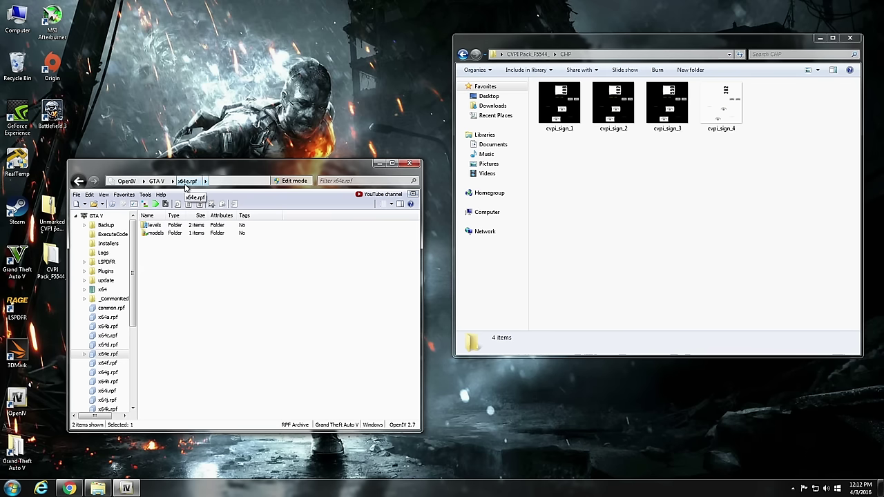
double_click(154, 225)
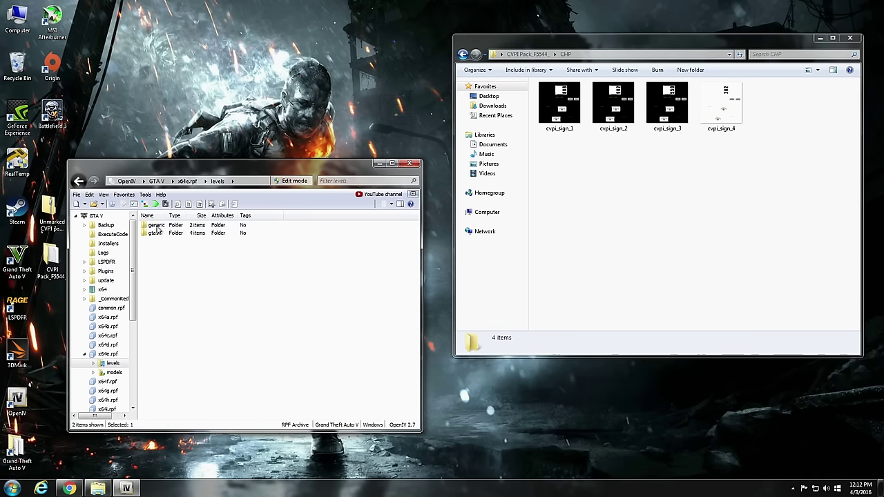
double_click(159, 234)
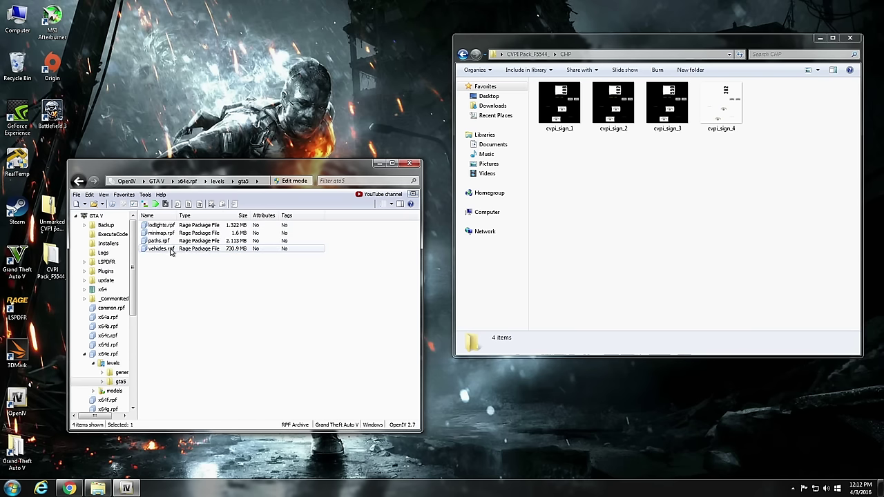
double_click(161, 249)
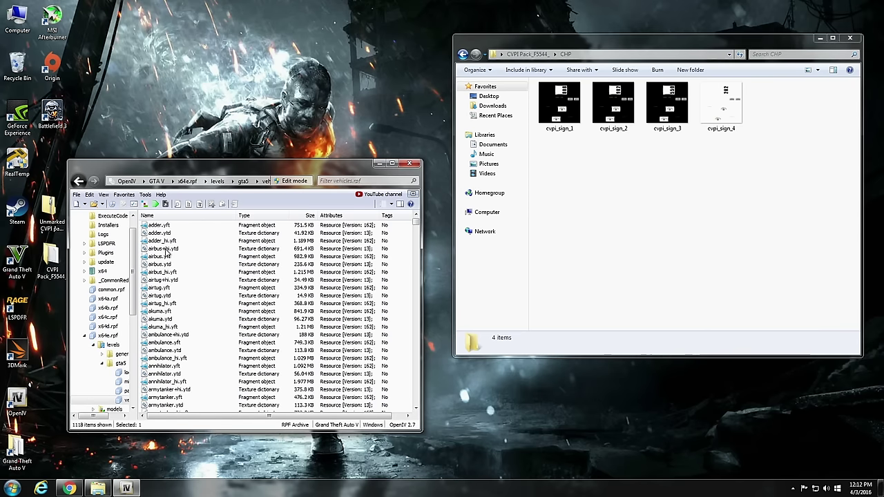
- Find police4.yft in vehicles.rpf and open it in the model viewer
drag(416, 227, 416, 327)
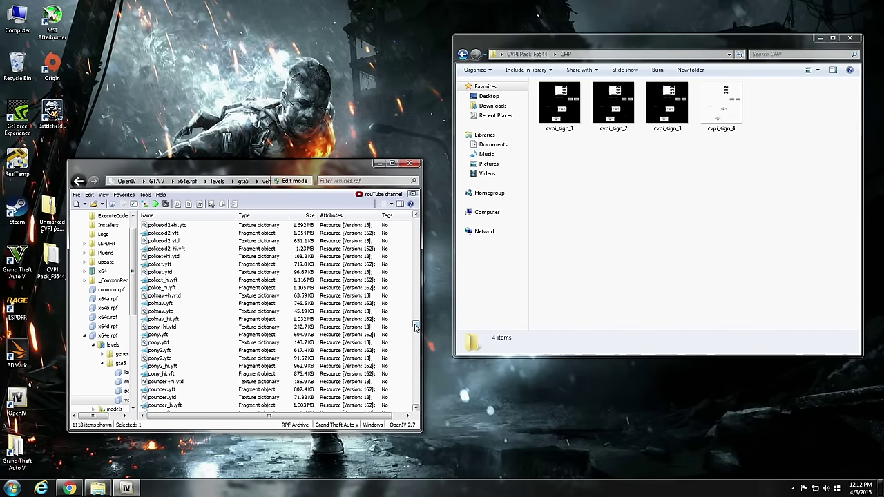
scroll(189, 294, up, 2)
scroll(189, 294, up, 1)
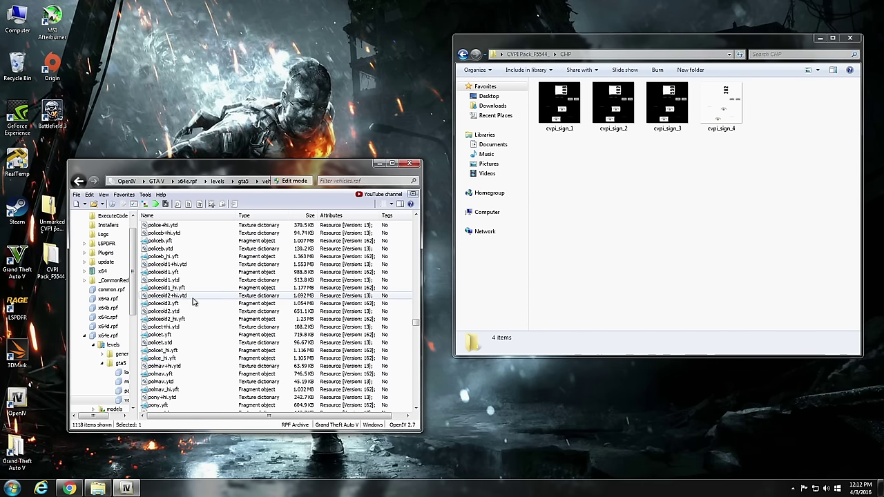
scroll(193, 302, up, 2)
scroll(181, 278, up, 1)
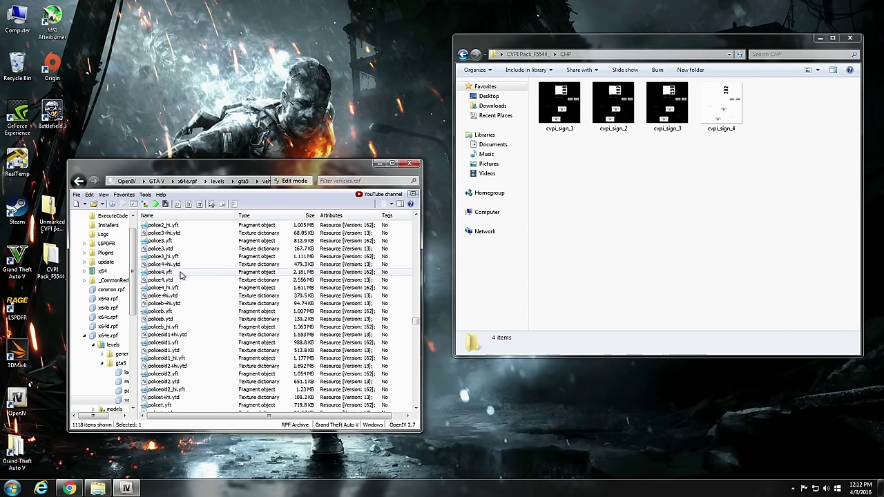
double_click(168, 274)
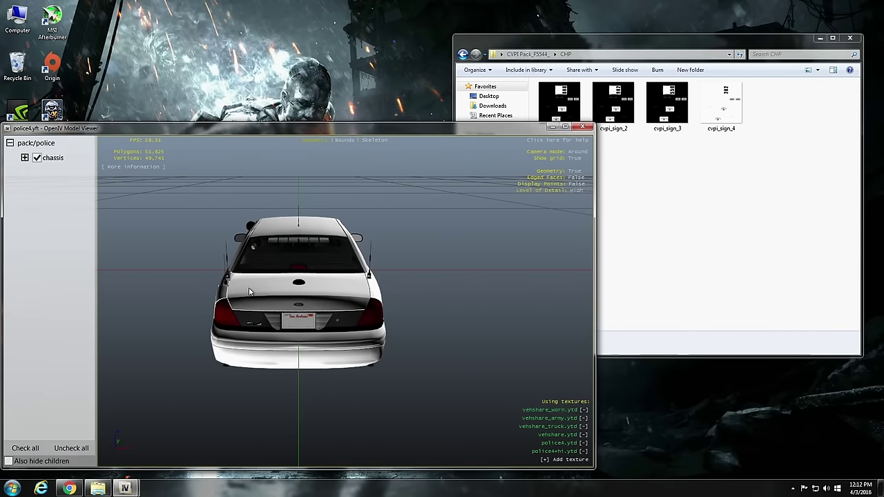
- Inspect the police4 model from the side, close the model viewer, and move the OpenIV window up beside the CHP folder
drag(250, 292, 483, 193)
click(584, 127)
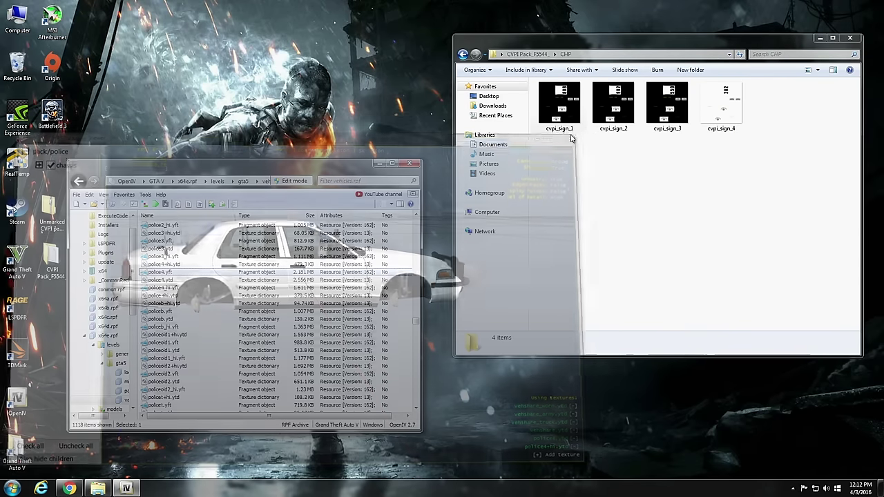
drag(296, 165, 290, 122)
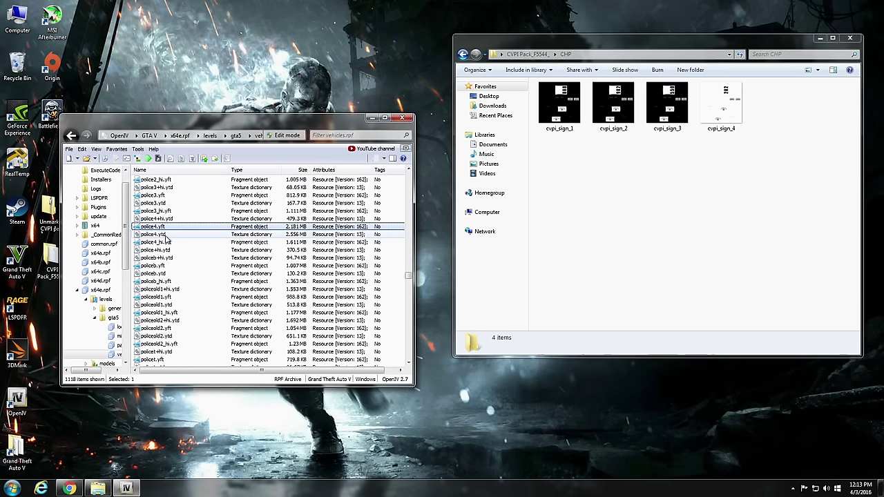
- Enable edit mode for vehicles.rpf, accepting automatic saving of changes, and open police4.ytd in the texture editor
click(289, 138)
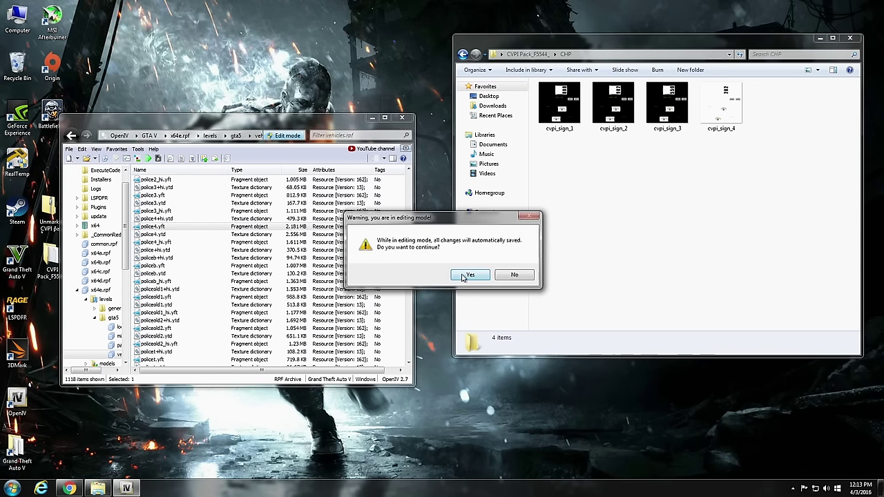
click(467, 275)
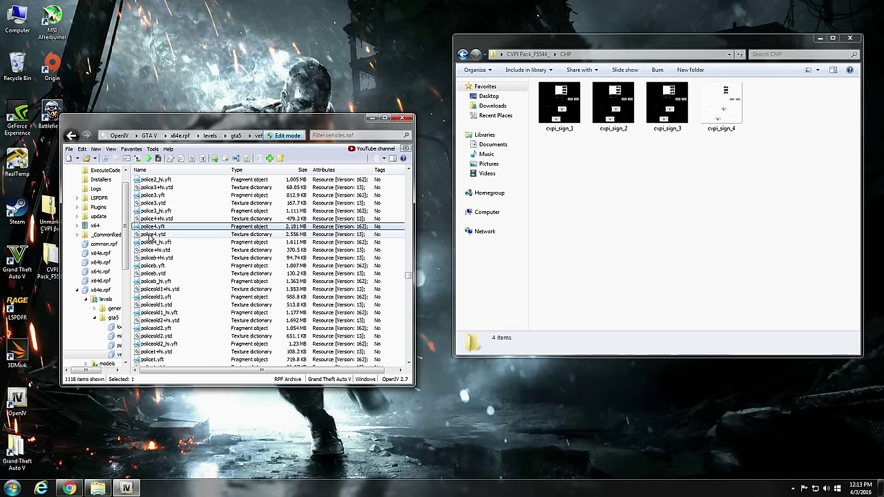
click(161, 236)
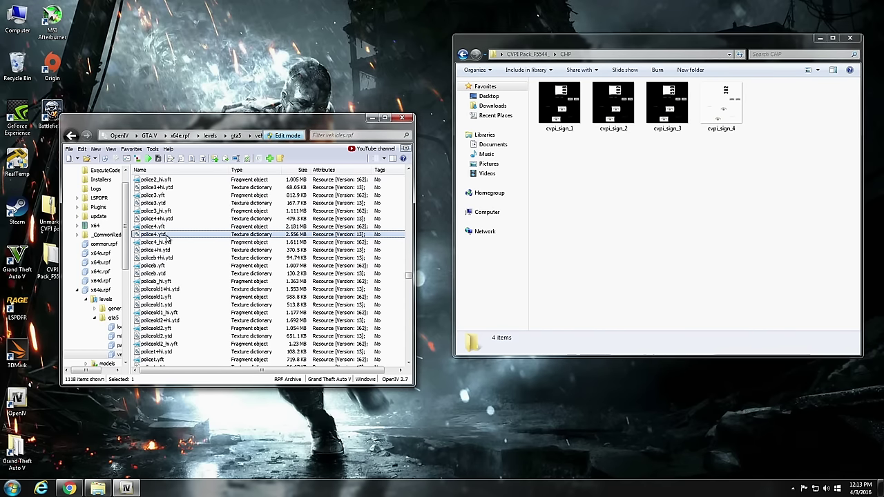
double_click(166, 237)
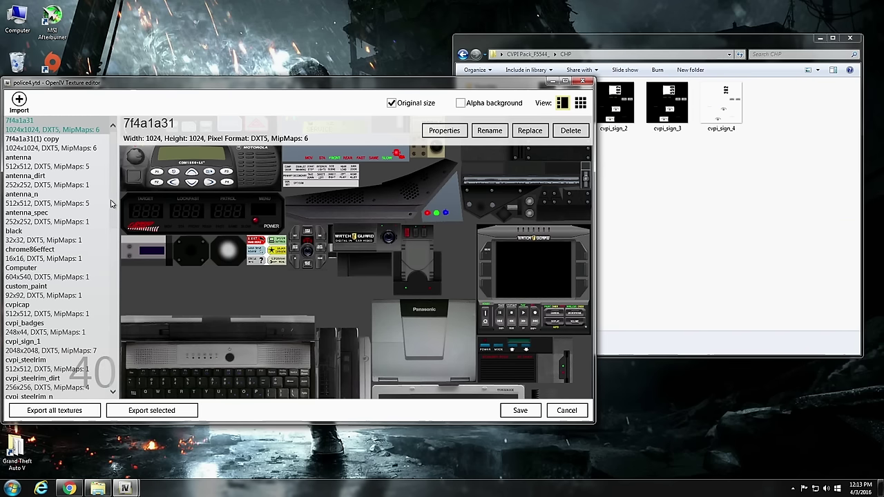
- Look through the police4.ytd texture list and display the cvpi_sign_1 texture
scroll(116, 192, down, 3)
scroll(116, 185, up, 3)
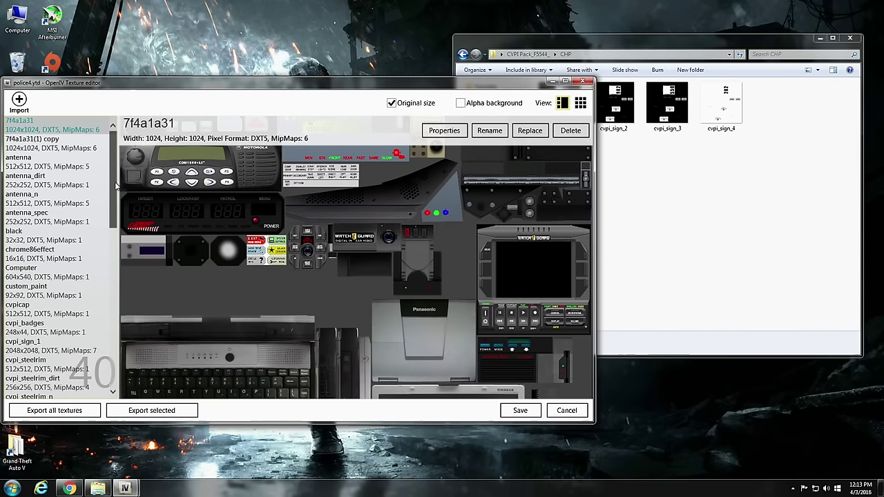
scroll(116, 194, down, 1)
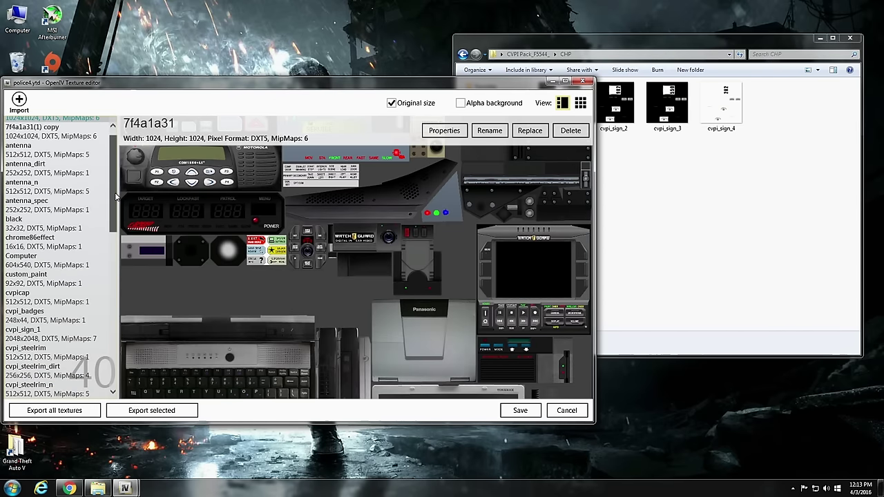
scroll(116, 200, down, 4)
drag(116, 221, 109, 340)
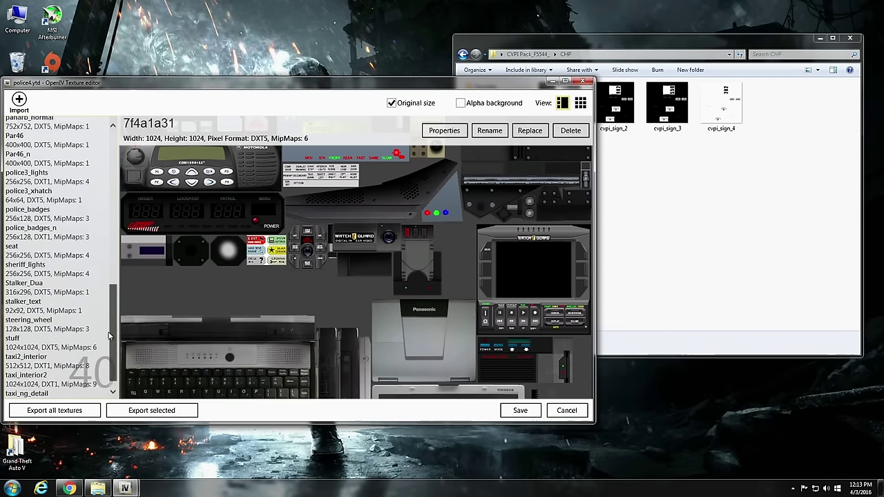
scroll(76, 346, up, 10)
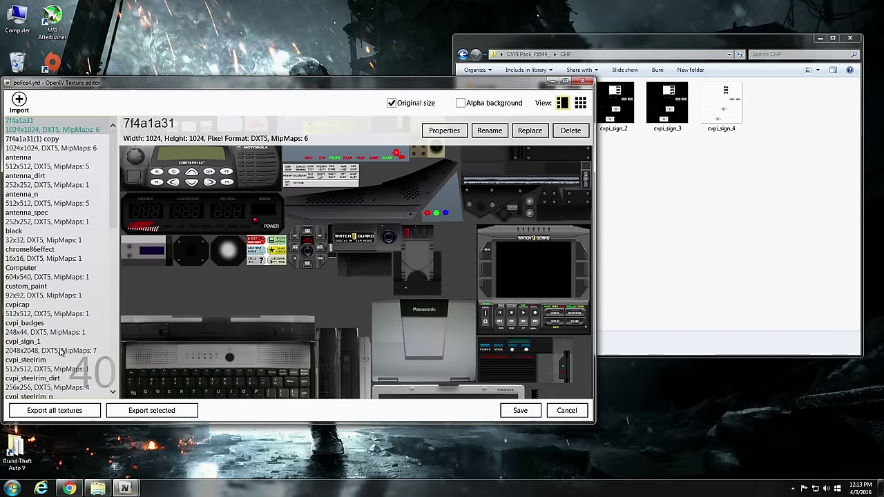
click(61, 351)
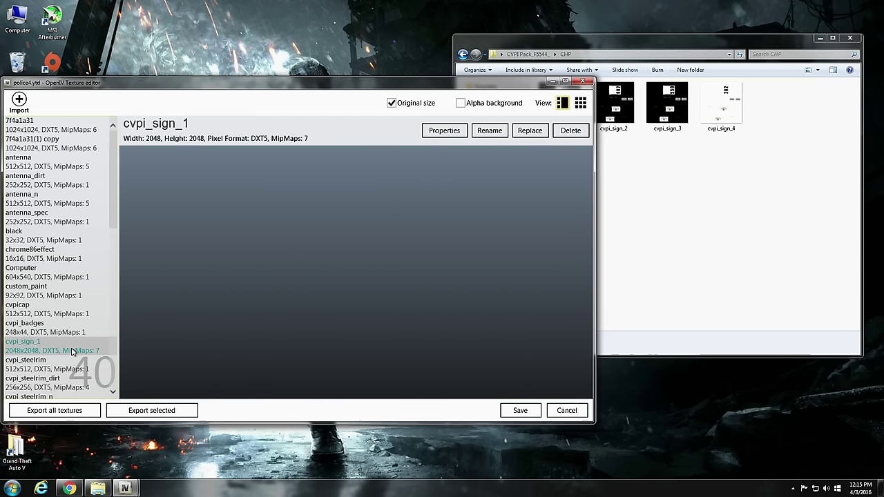
- Replace the cvpi_sign_1 texture with the cvpi_sign_1 image from the desktop's CVPI Pack_F5544_ CHP folder
click(530, 131)
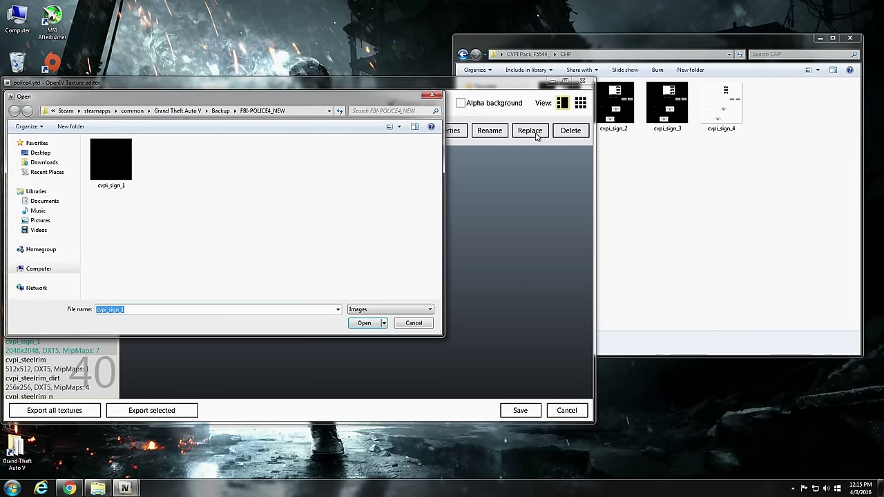
drag(384, 101, 537, 165)
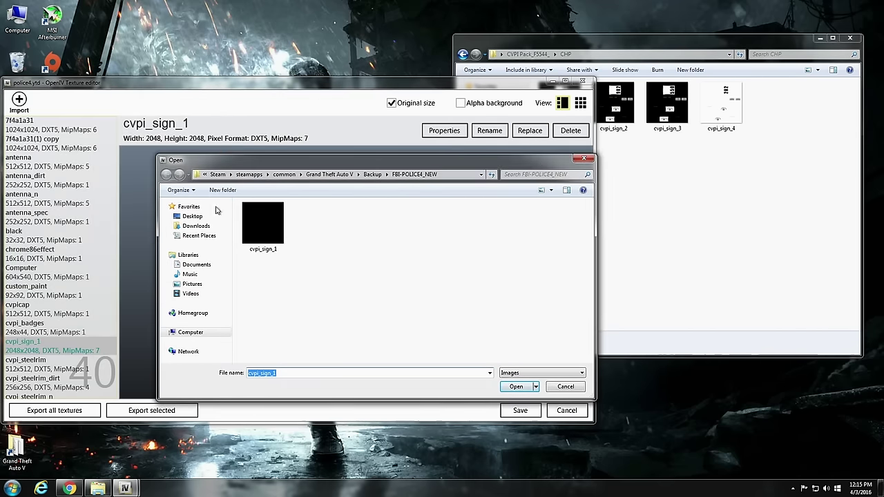
click(193, 216)
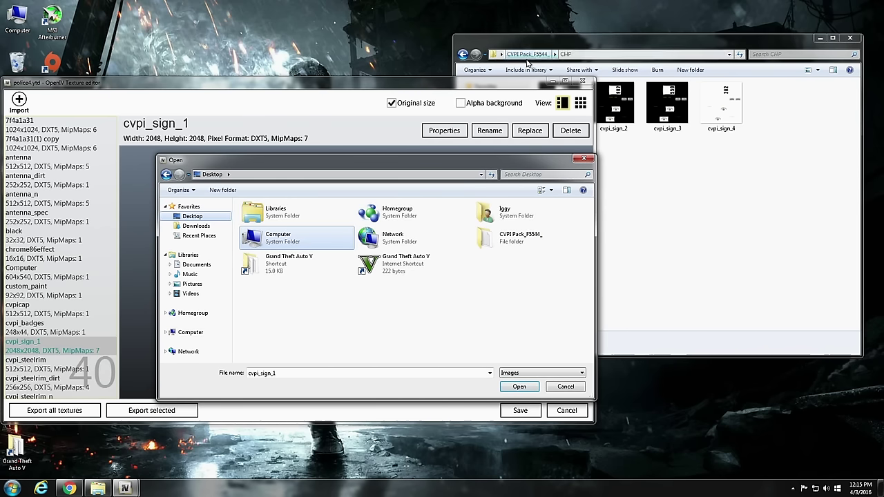
double_click(511, 244)
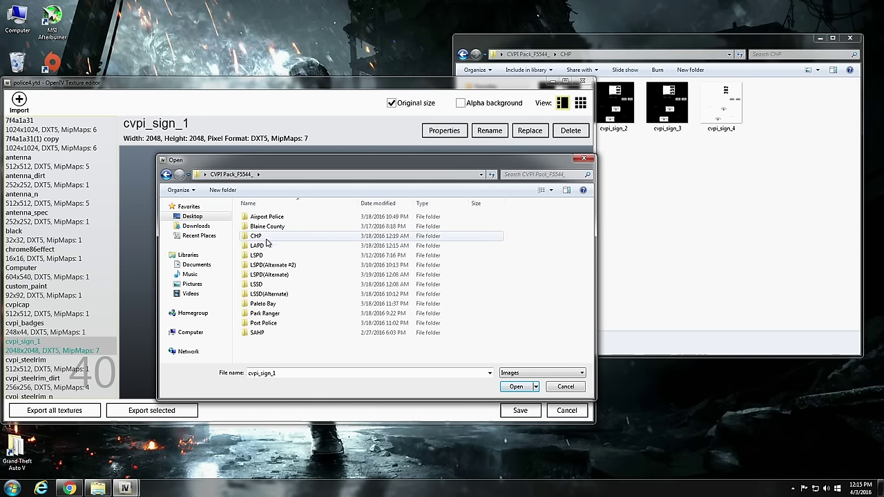
double_click(266, 236)
click(268, 239)
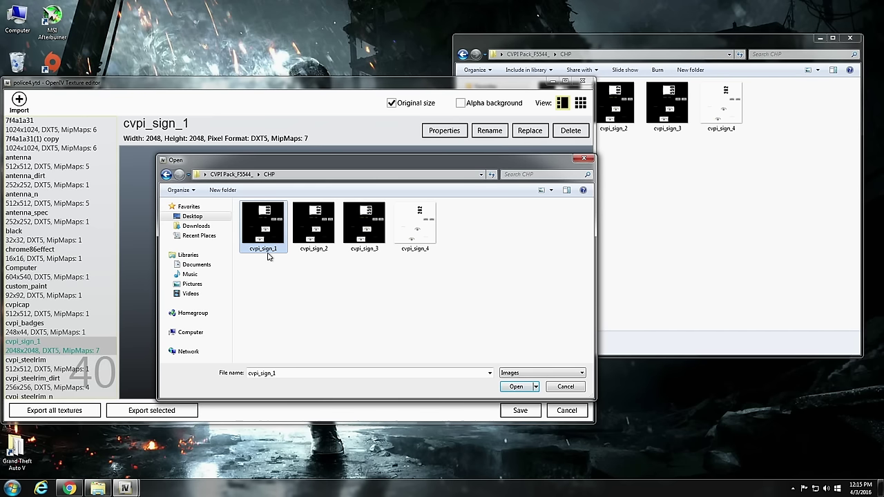
click(515, 386)
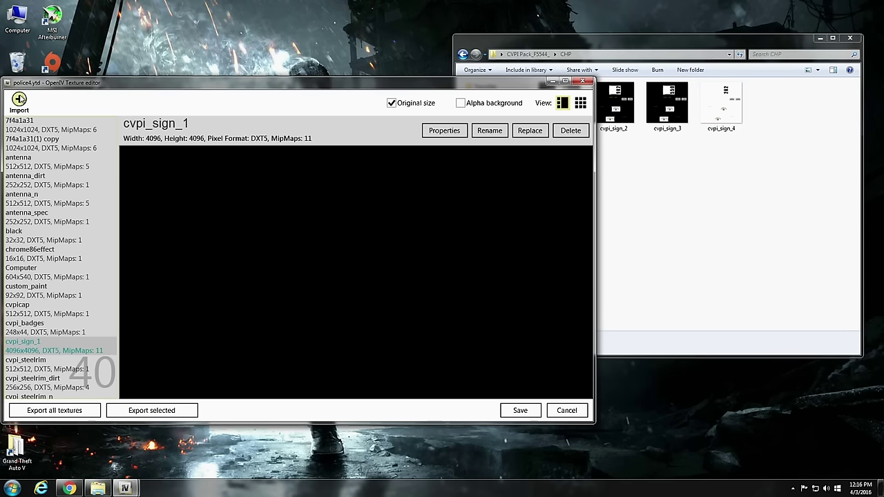
- Import cvpi_sign_2 and cvpi_sign_3 from the CHP folder with automatic MipMap levels and texture format, and check the sign textures in the list
click(19, 100)
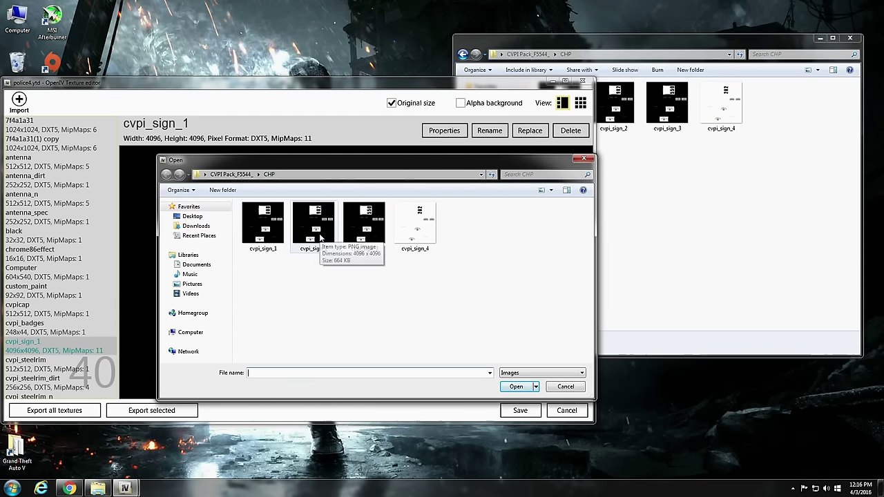
click(319, 239)
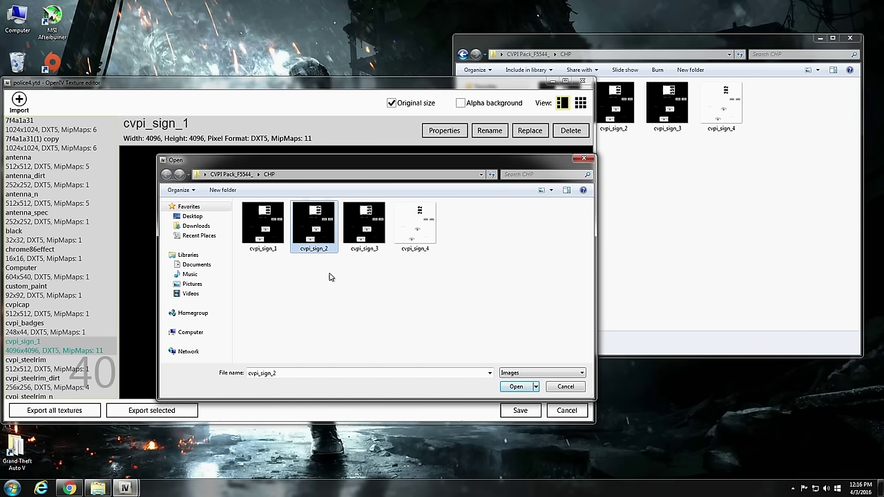
drag(307, 272, 379, 231)
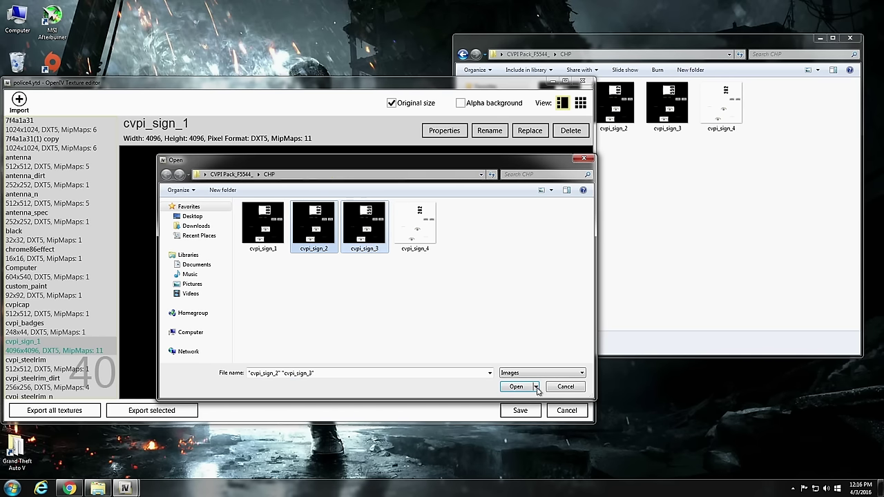
click(516, 387)
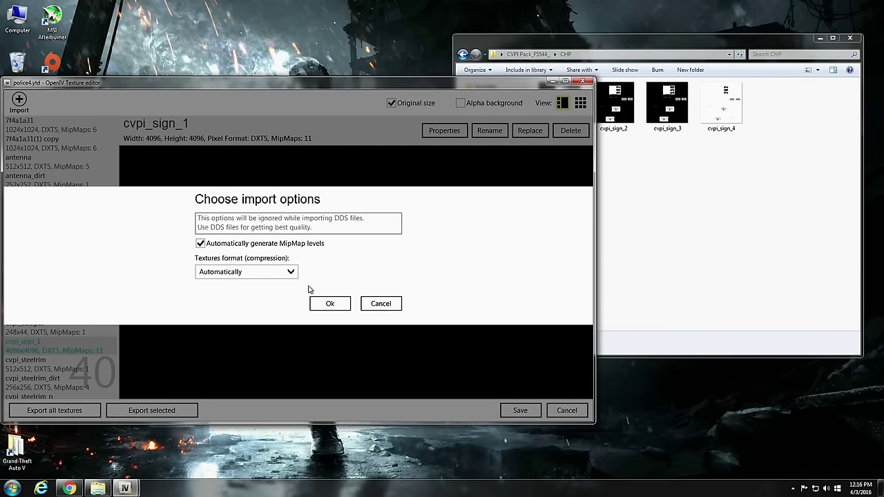
click(329, 307)
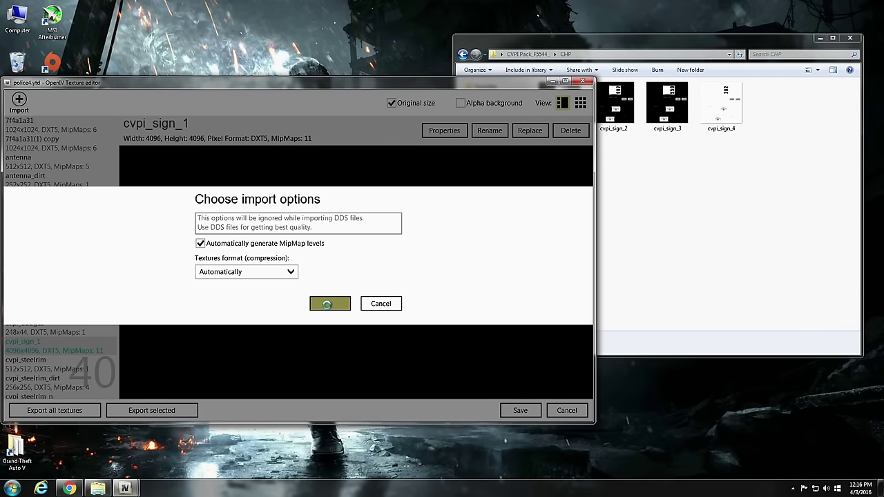
scroll(76, 308, down, 1)
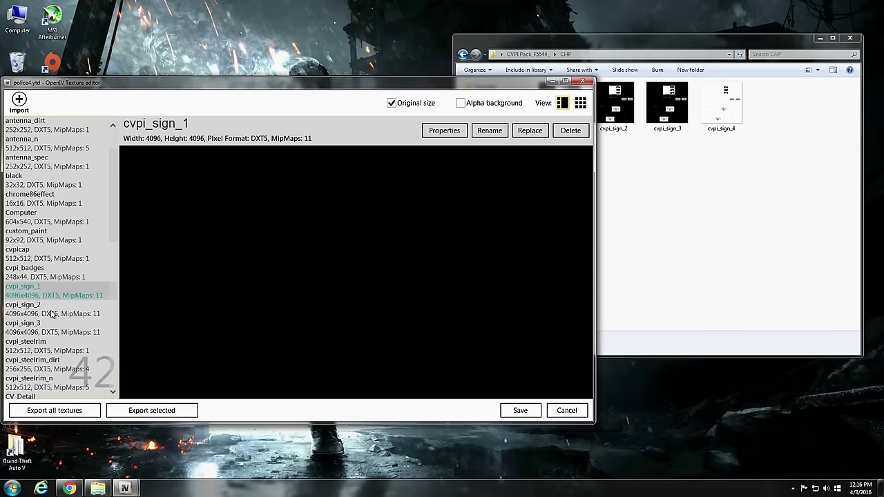
click(52, 314)
click(56, 331)
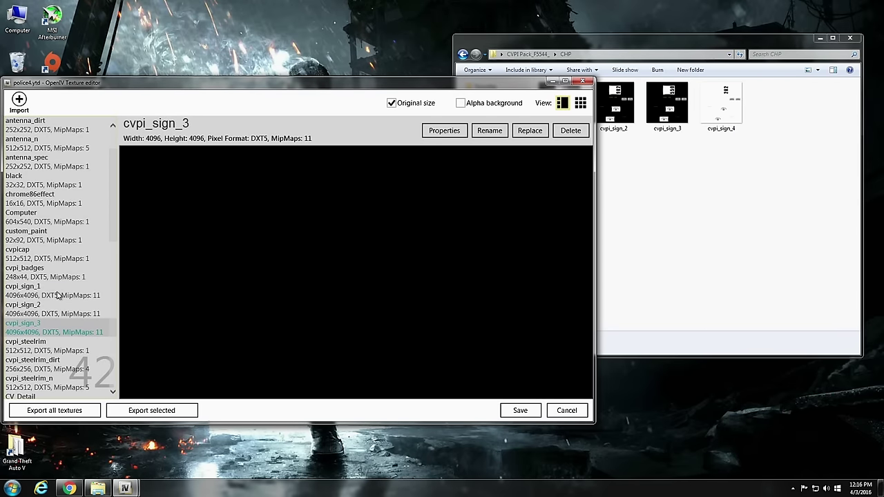
click(58, 295)
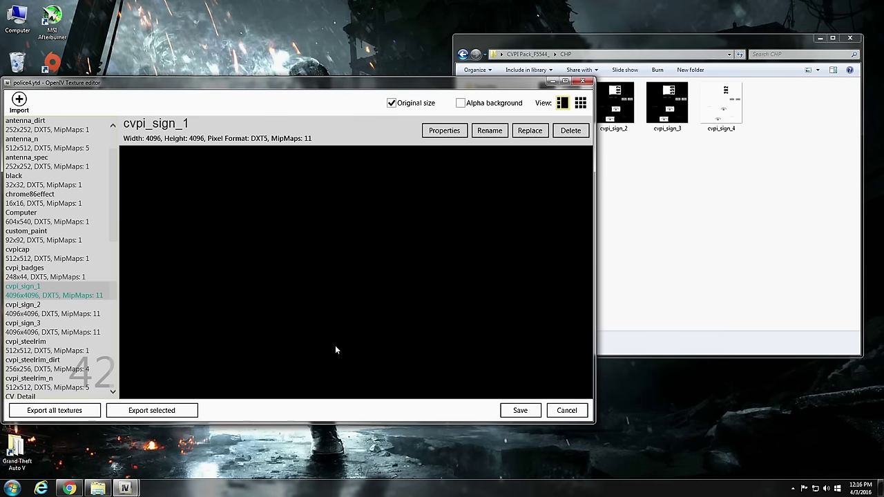
- Save the police4.ytd texture changes and close OpenIV after turning edit mode off
click(518, 411)
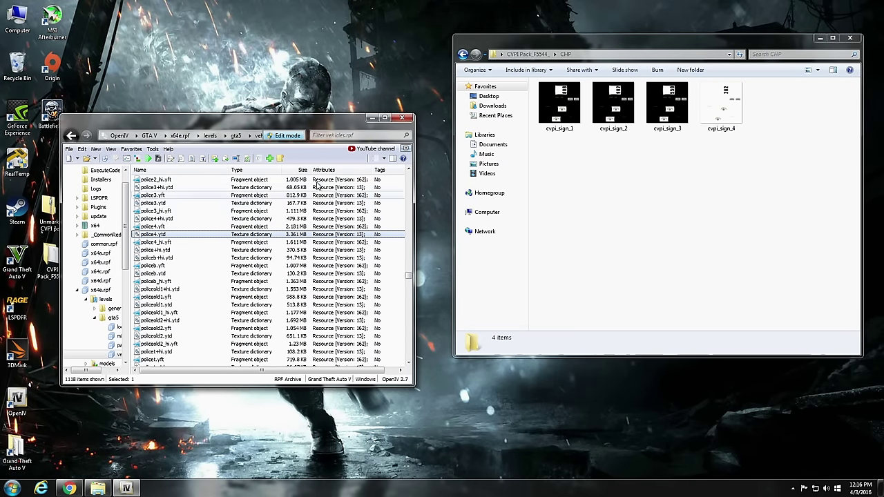
click(285, 137)
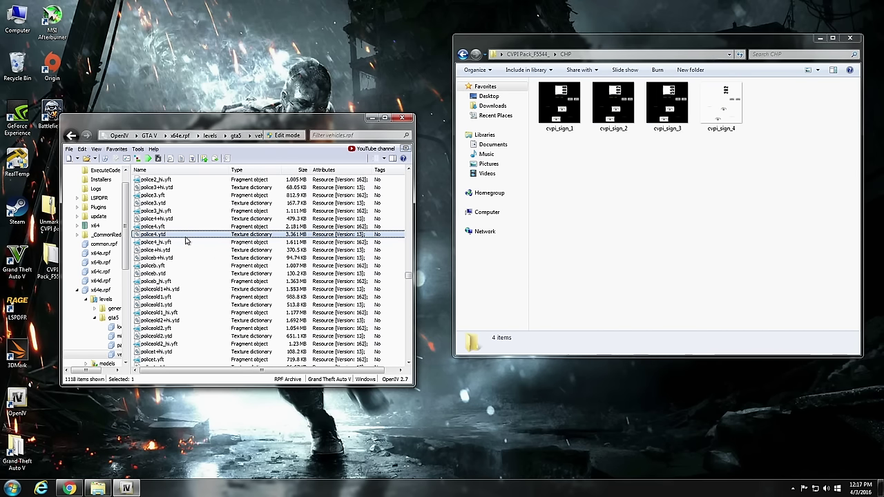
click(402, 118)
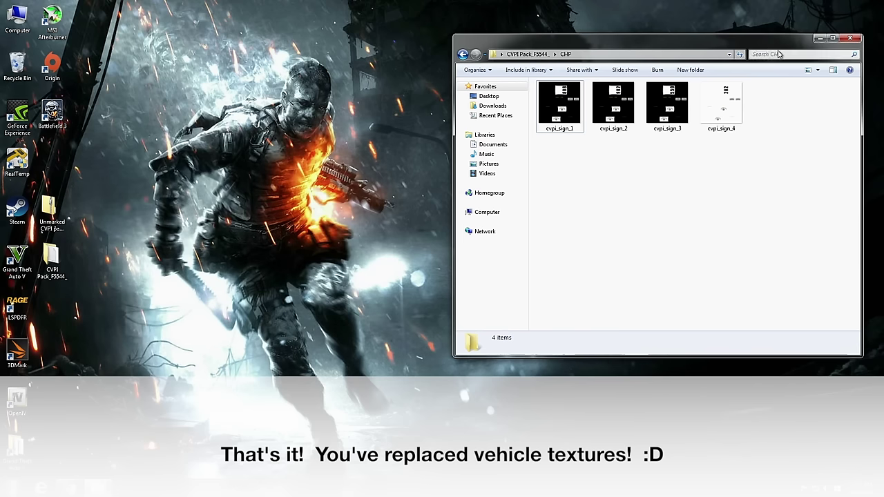
- Close the CHP folder and launch LSPDFR from the desktop, declining the RAGE Plugin Hook update
click(851, 38)
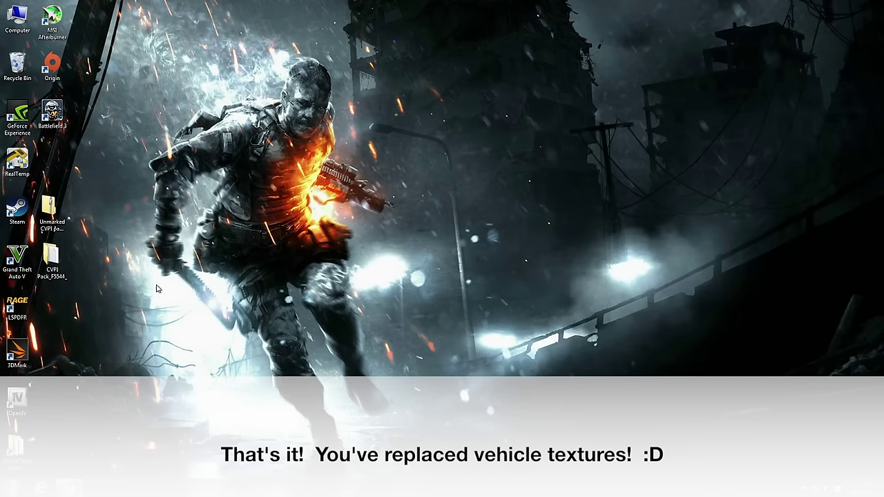
double_click(18, 302)
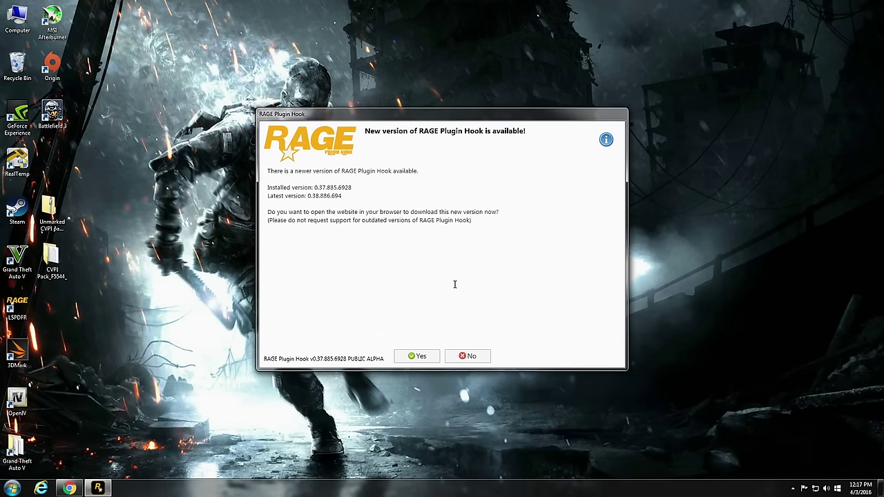
click(471, 356)
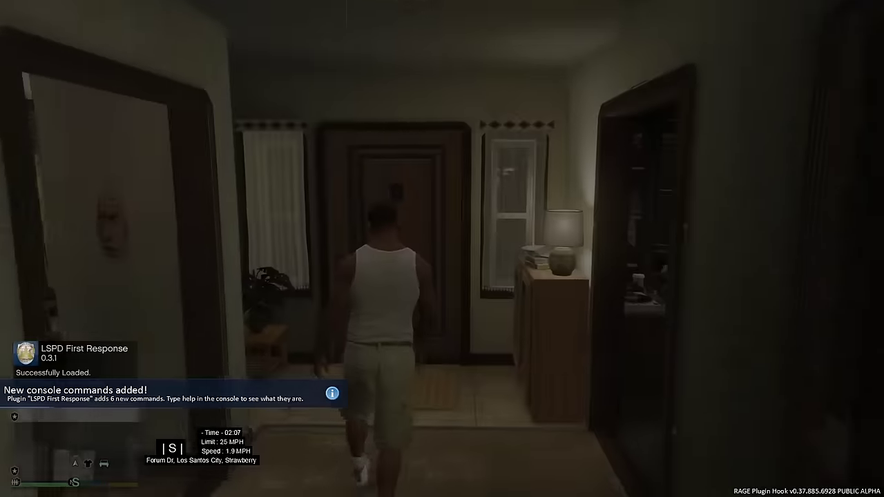
- Walk out of the house and set a map waypoint on the police station northwest of the player
key(w)
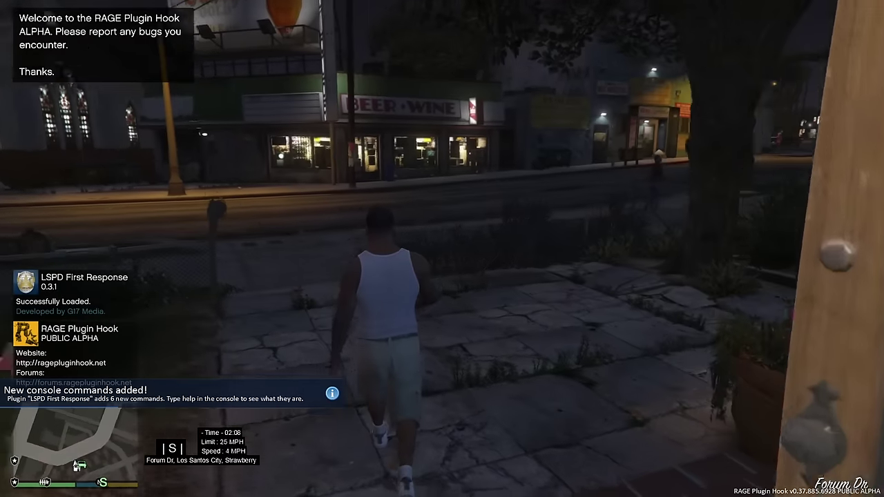
key(Escape)
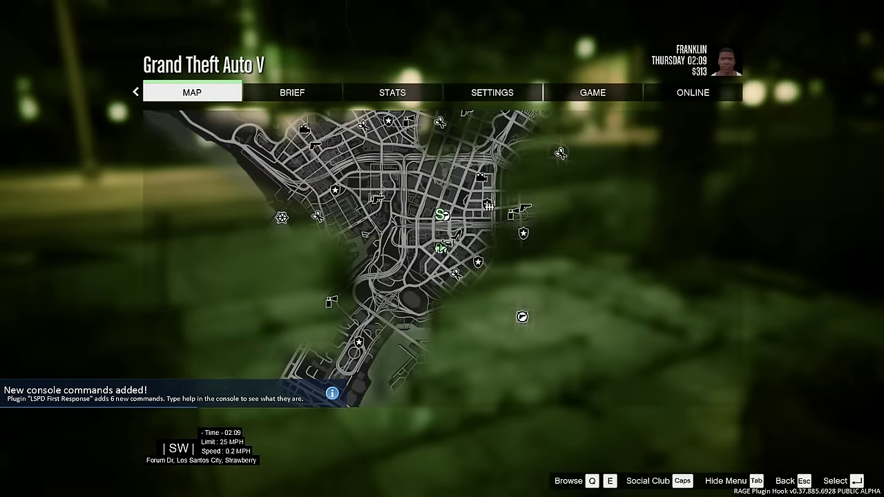
key(Return)
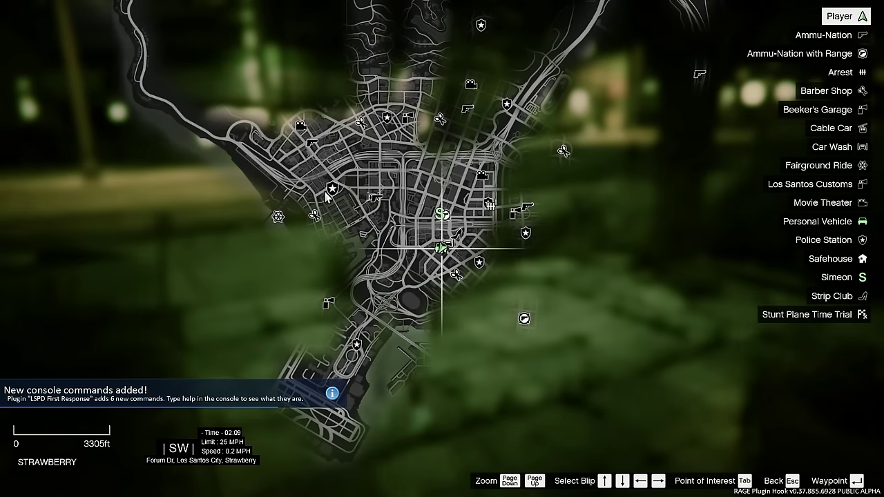
click(332, 188)
key(Return)
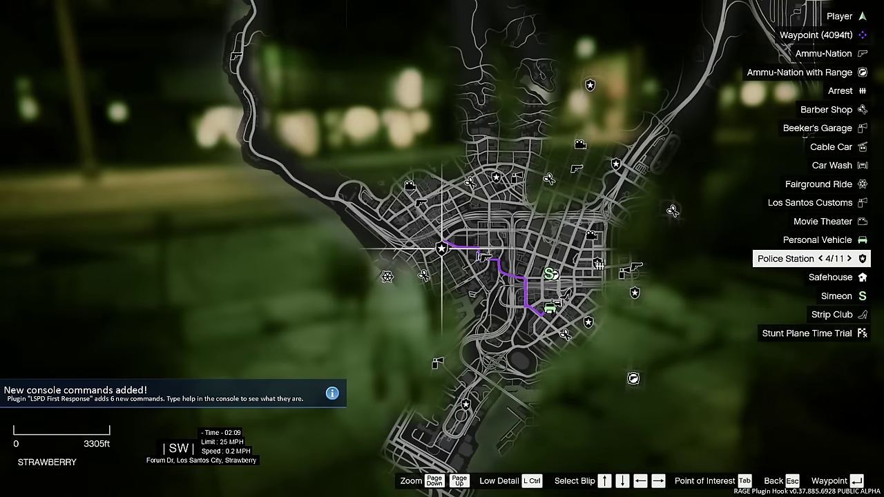
- Leave the map and run the TeleportToWaypoint console command to travel to the marked police station
key(Escape)
key(Escape)
key(F4)
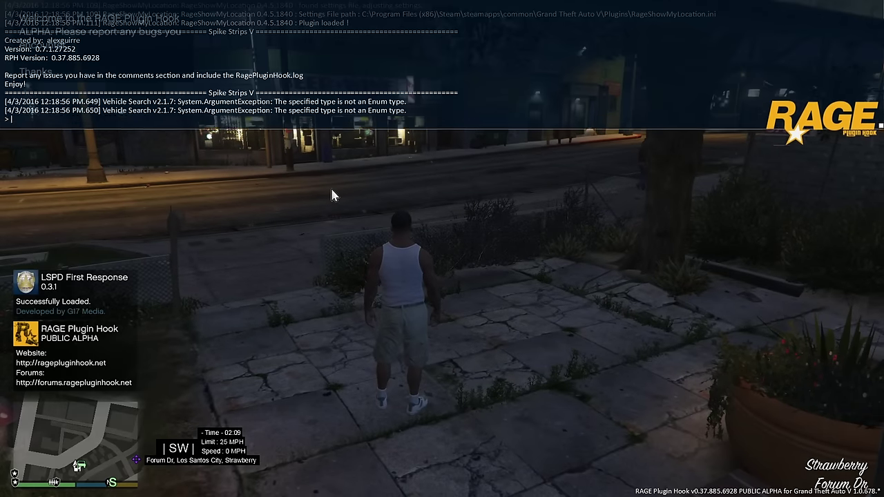
text(teleco)
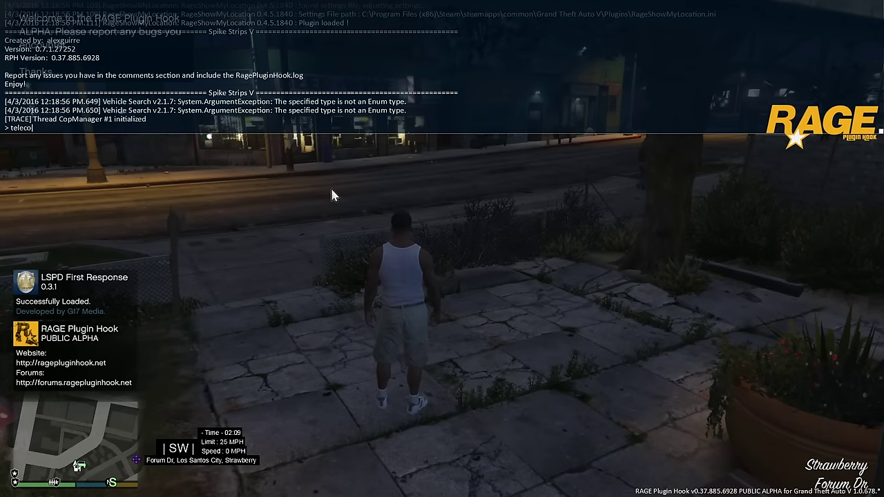
key(BackSpace)
key(BackSpace)
text(o)
key(BackSpace)
key(Down)
key(Tab)
key(Return)
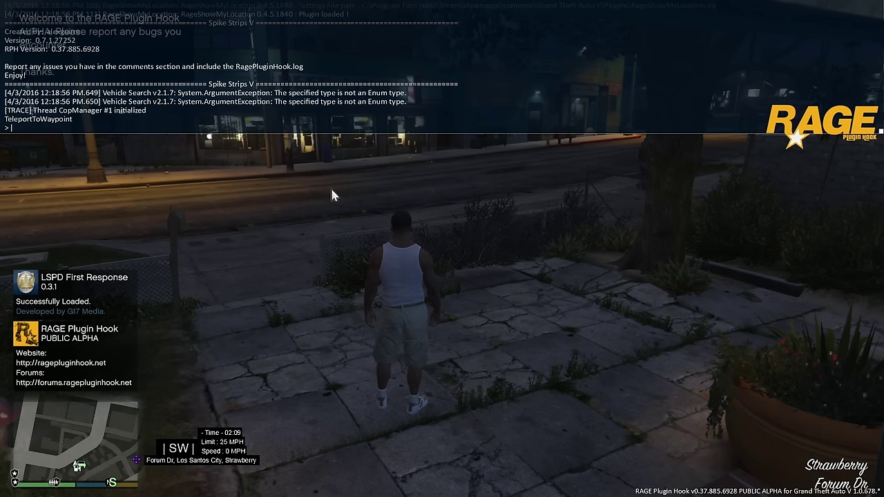
key(F4)
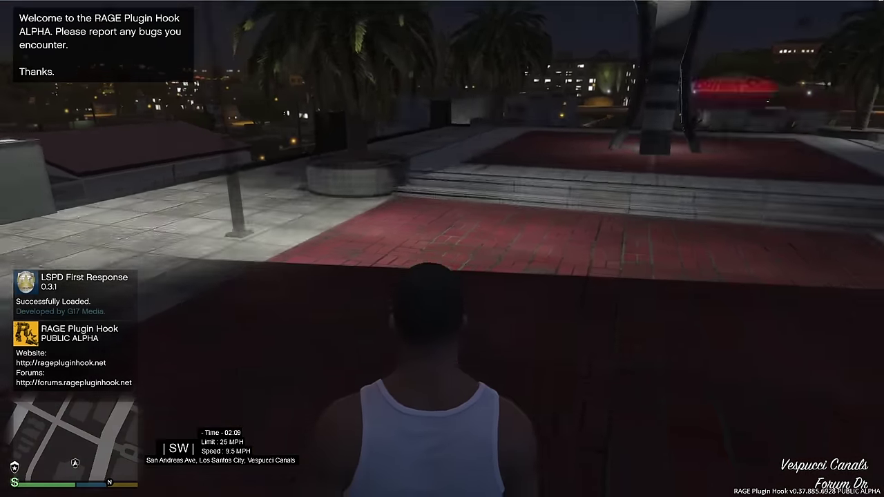
- Move to the Vespucci Police Station entrance and enter the station to go on duty
key(w)
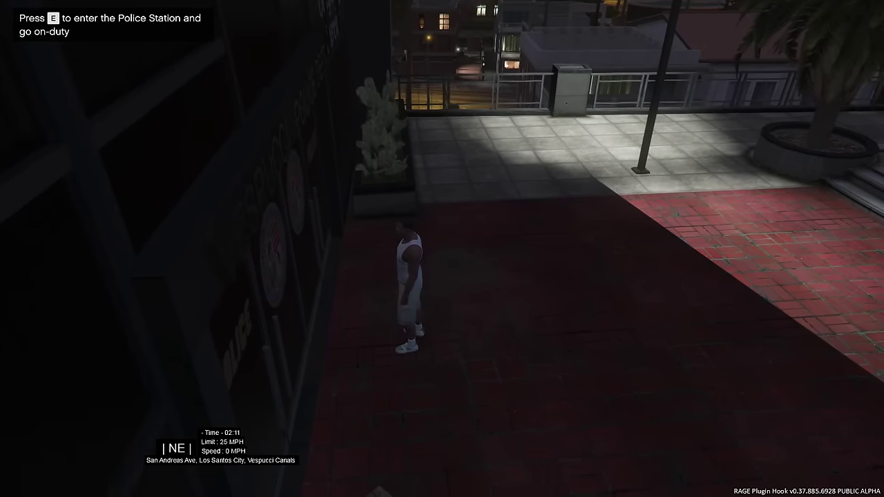
key(v)
key(v)
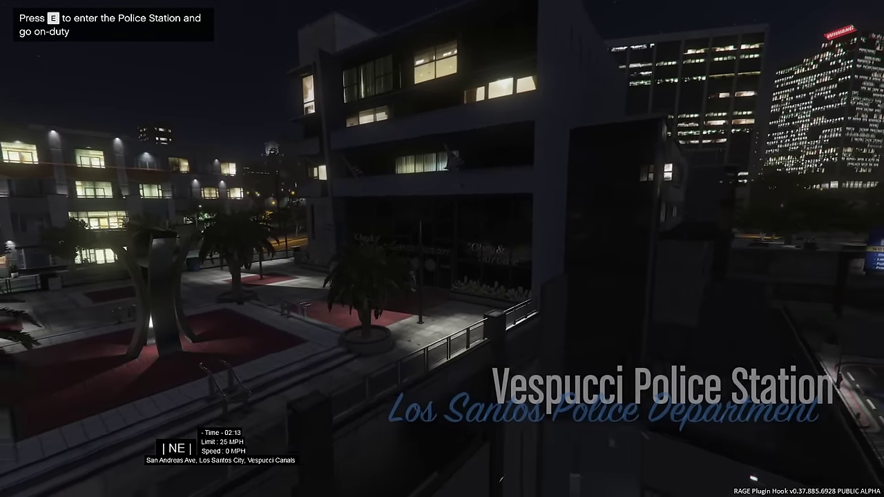
key(e)
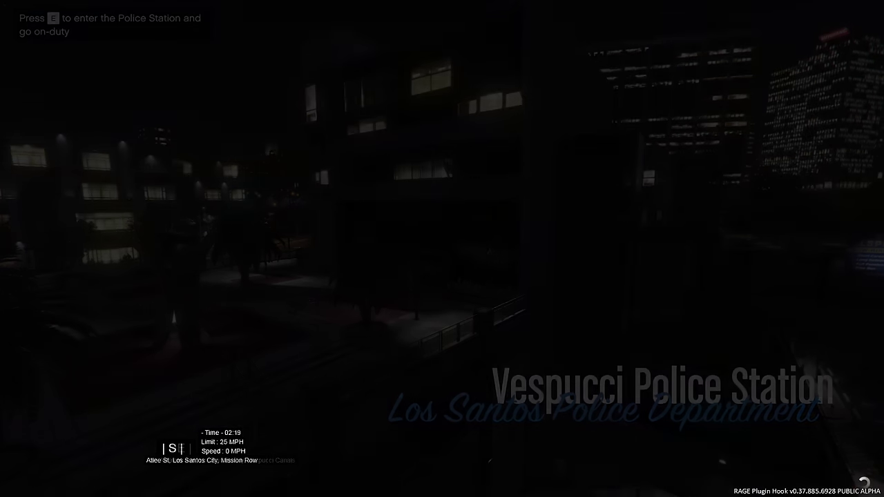
- Accept the default male LSPD officer in the Character Selector and continue to the vehicle selection
key(Down)
key(Down)
key(Down)
key(Down)
key(Down)
key(Down)
key(Down)
key(Down)
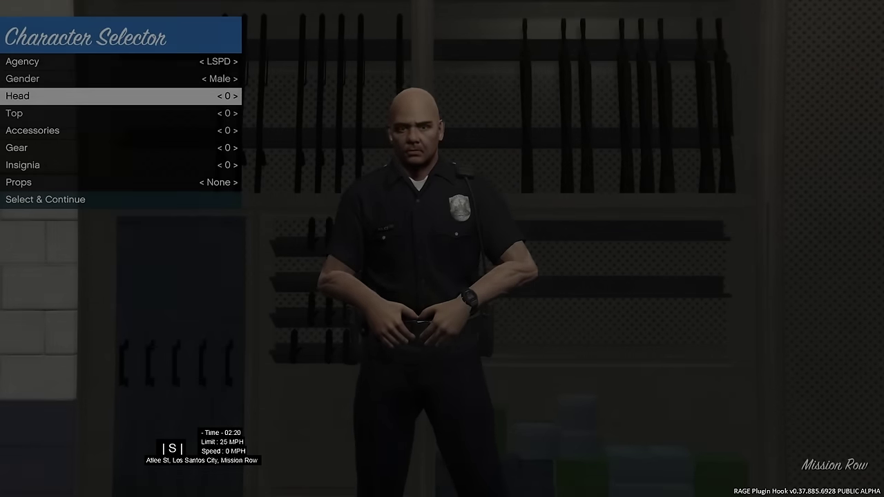
key(Return)
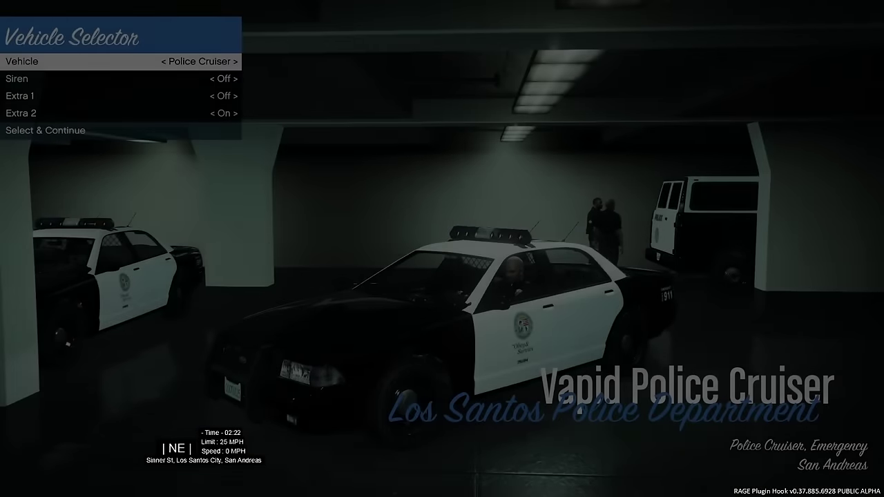
- Browse the available police vehicles and choose the Unmarked Cruiser with the CHP livery
key(Right)
key(Right)
key(Right)
key(Right)
key(Right)
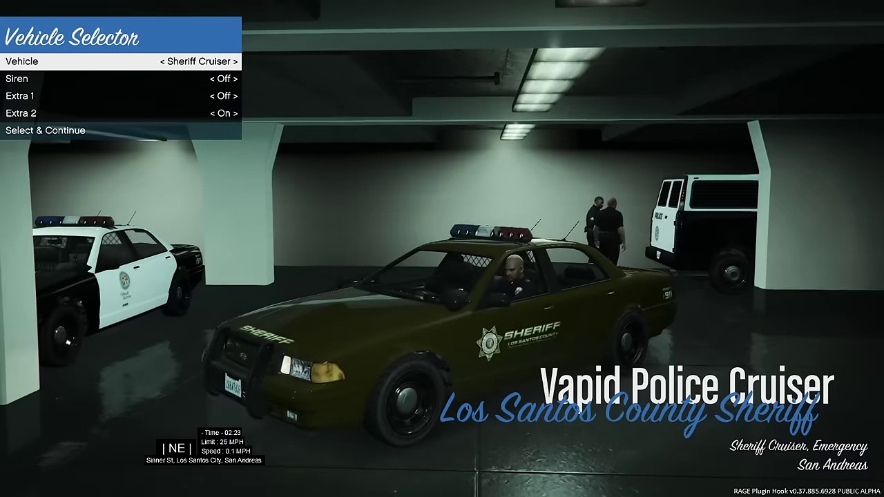
key(Right)
key(Right)
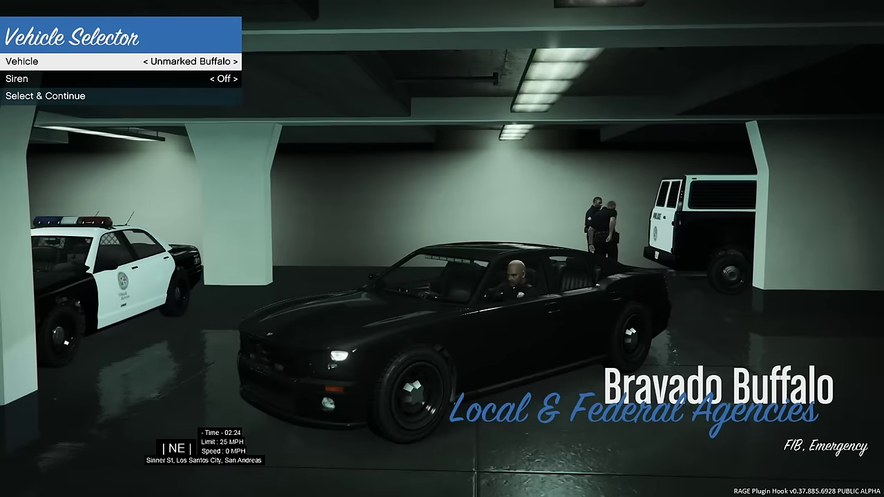
key(Left)
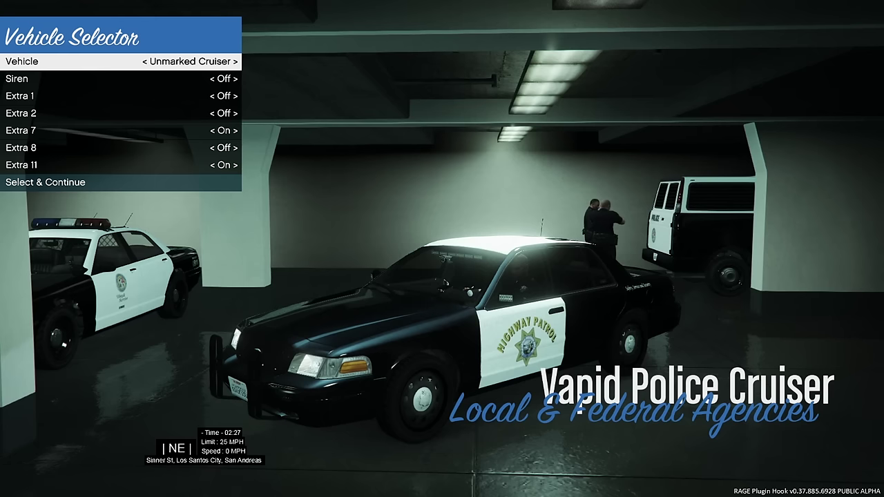
- Set the Unmarked Cruiser's Extra 2 and Extra 8 to On and Extra 11 to Off
key(Down)
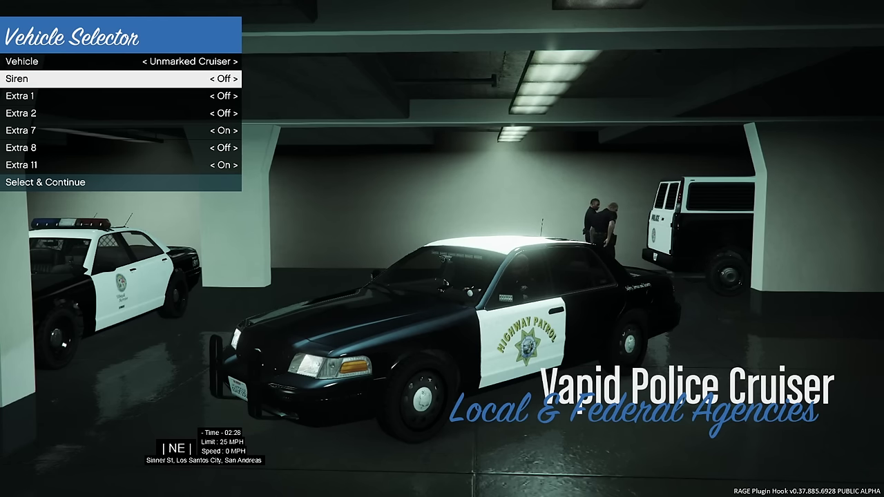
key(Down)
key(Down)
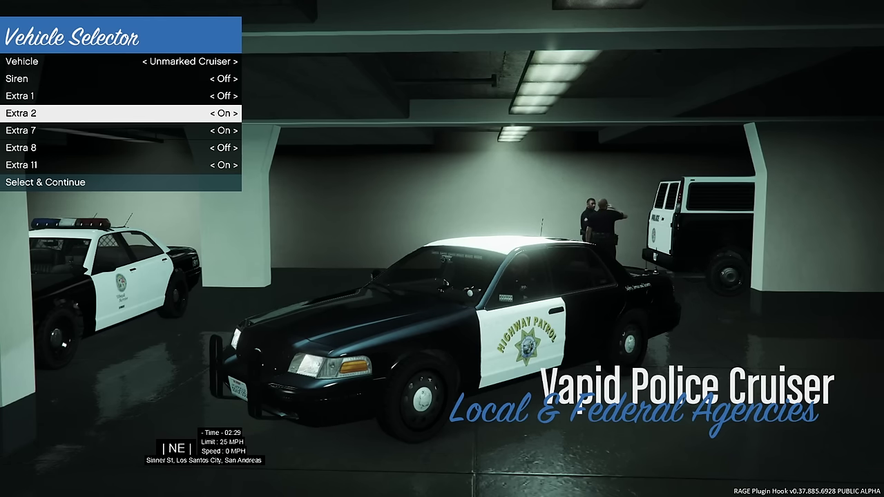
key(Down)
key(Up)
key(Right)
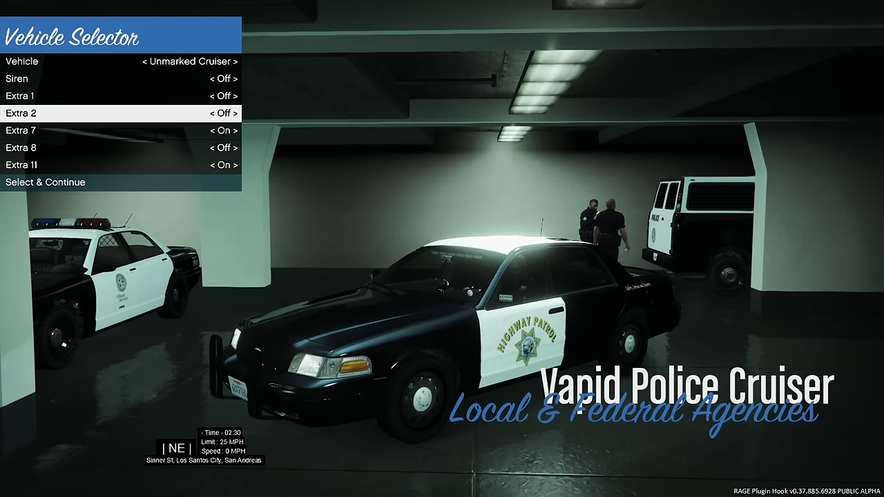
key(Right)
key(Down)
key(Down)
key(Down)
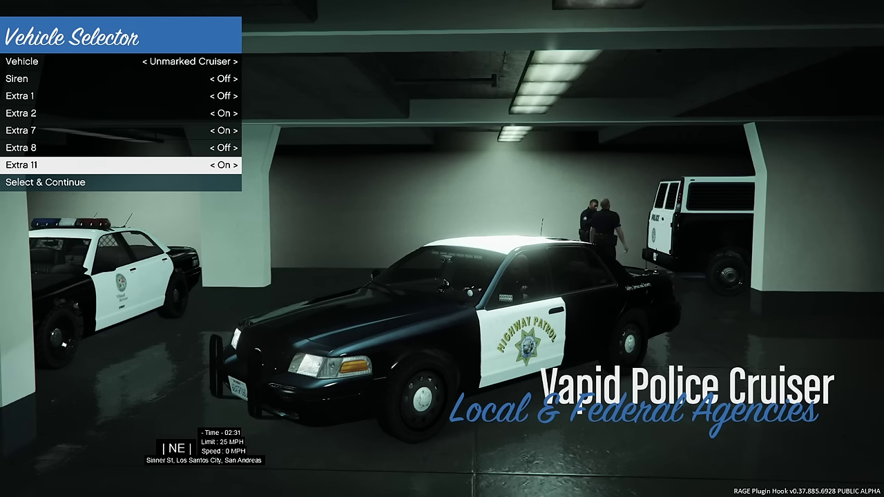
key(Up)
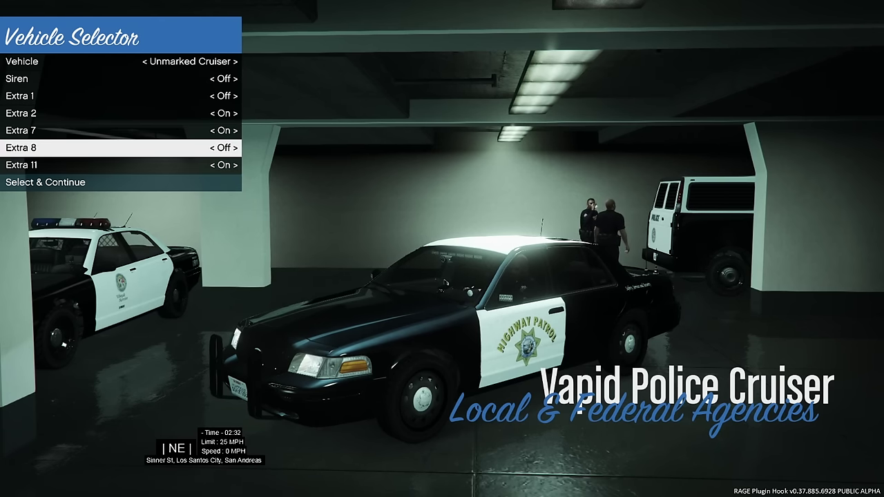
key(Down)
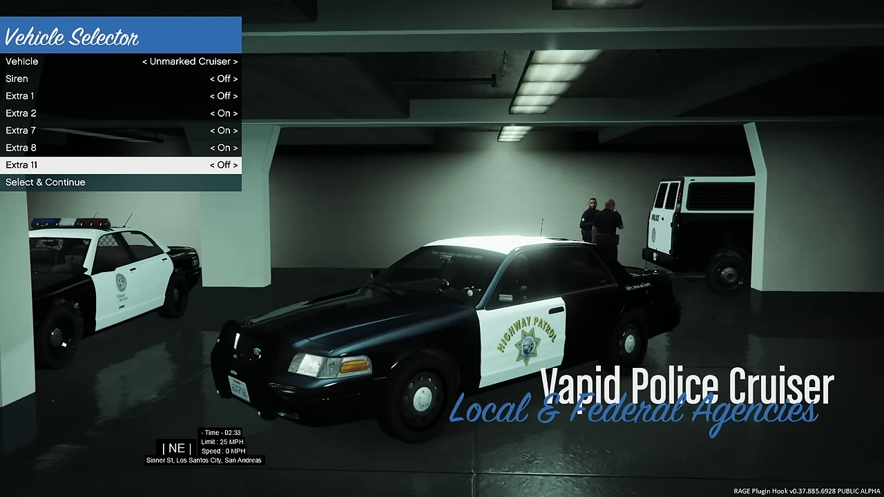
- Switch the cruiser's siren on and confirm the vehicle selection to start the patrol
key(Up)
key(Up)
key(Up)
key(Up)
key(Up)
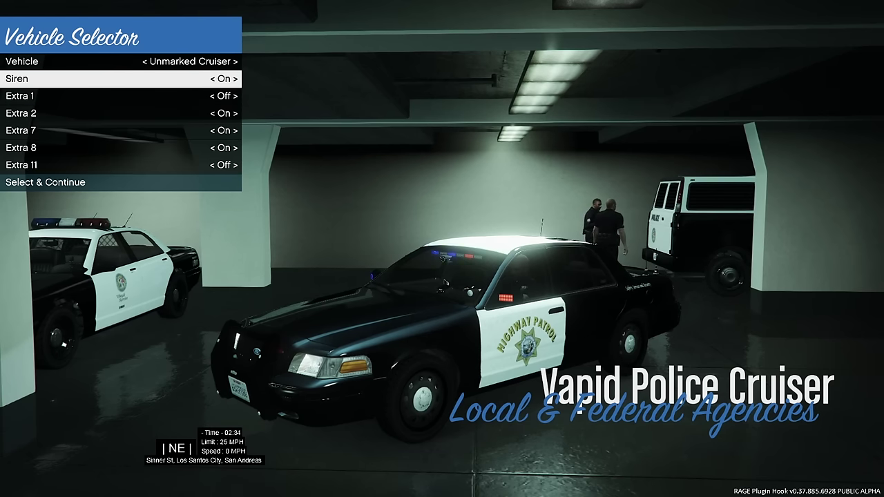
key(Down)
key(Down)
key(Down)
key(Down)
key(Down)
key(Down)
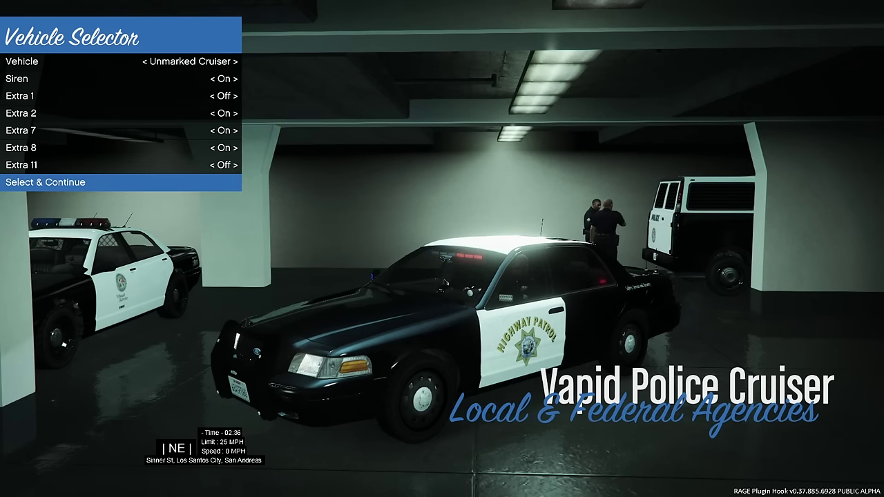
key(Return)
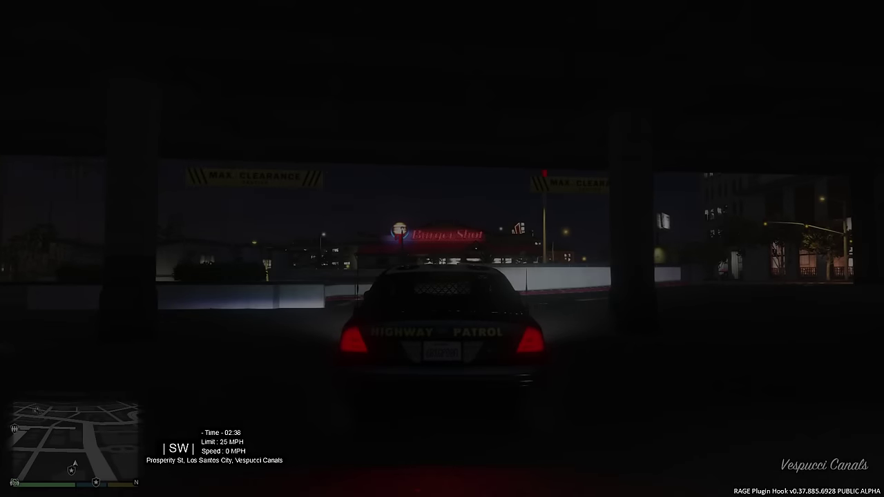
- Drive the Highway Patrol cruiser out of the covered parking and stop beside San Andreas Ave
key(w)
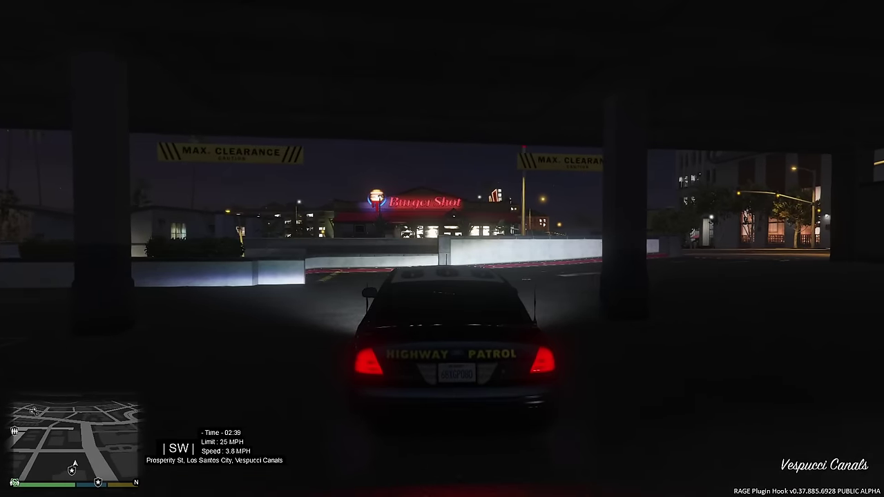
key(d)
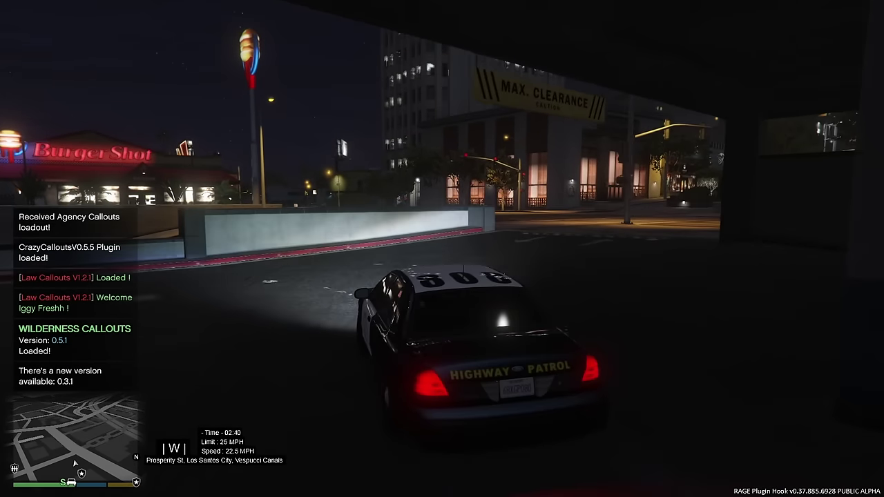
key(d)
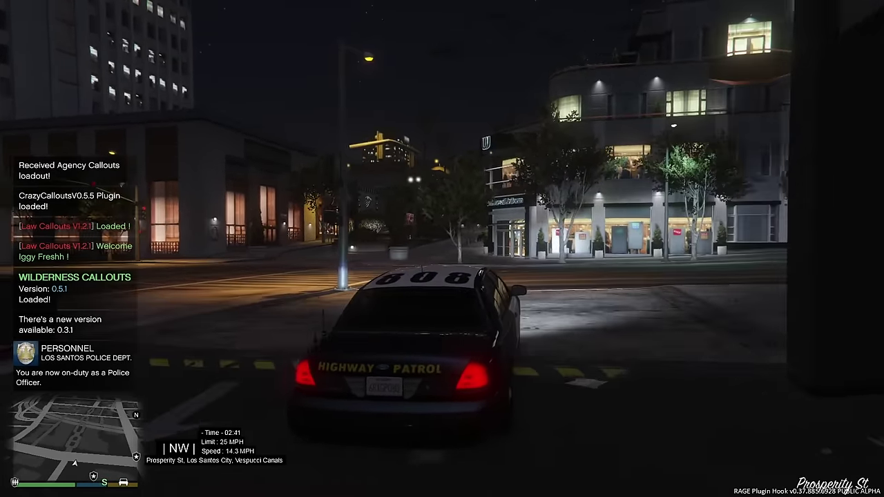
key(s)
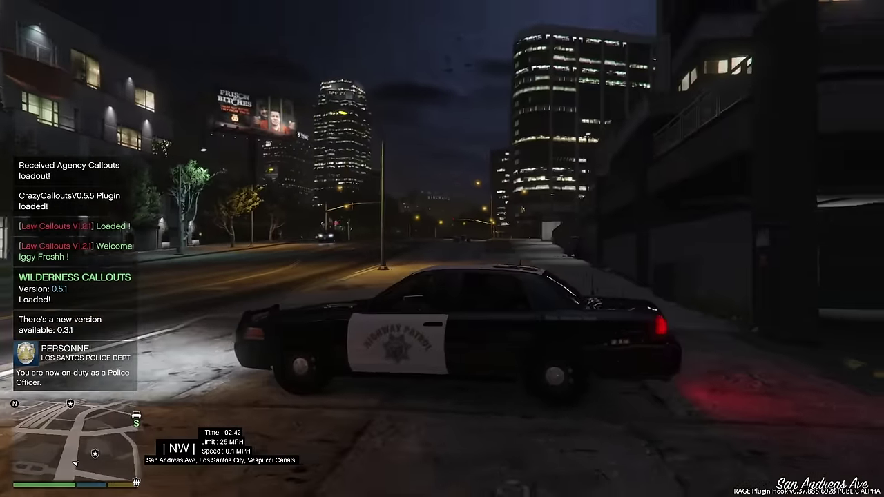